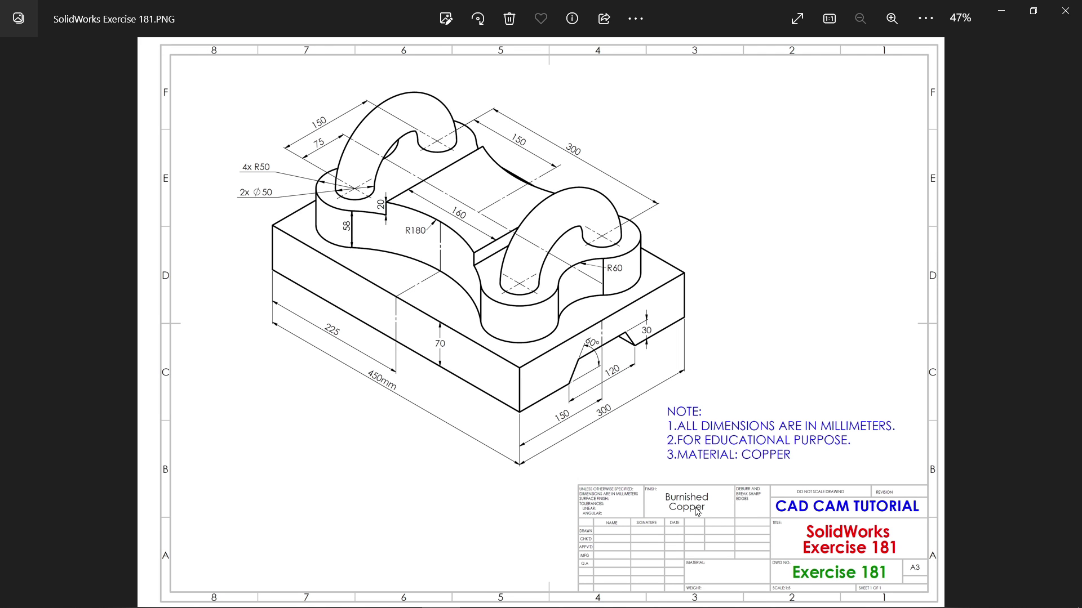
Step: Zoom the Exercise 181 reference drawing in Photos from 47% to 69%
scroll(432, 208, "up", 2)
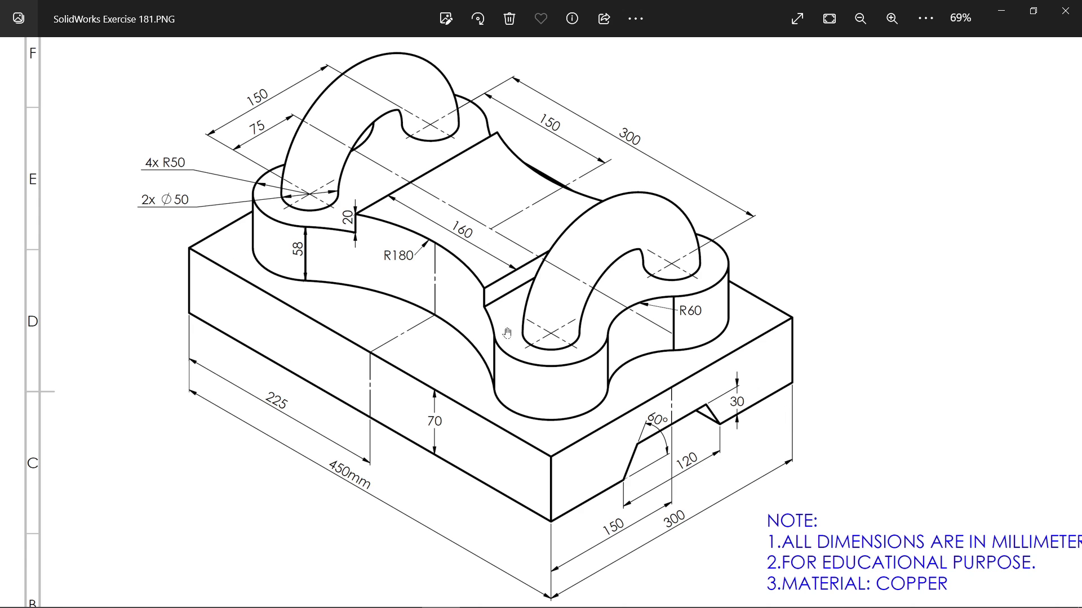
Step: Start a sketch on the Top Plane and draw a center rectangle from the origin
left_click(1003, 17)
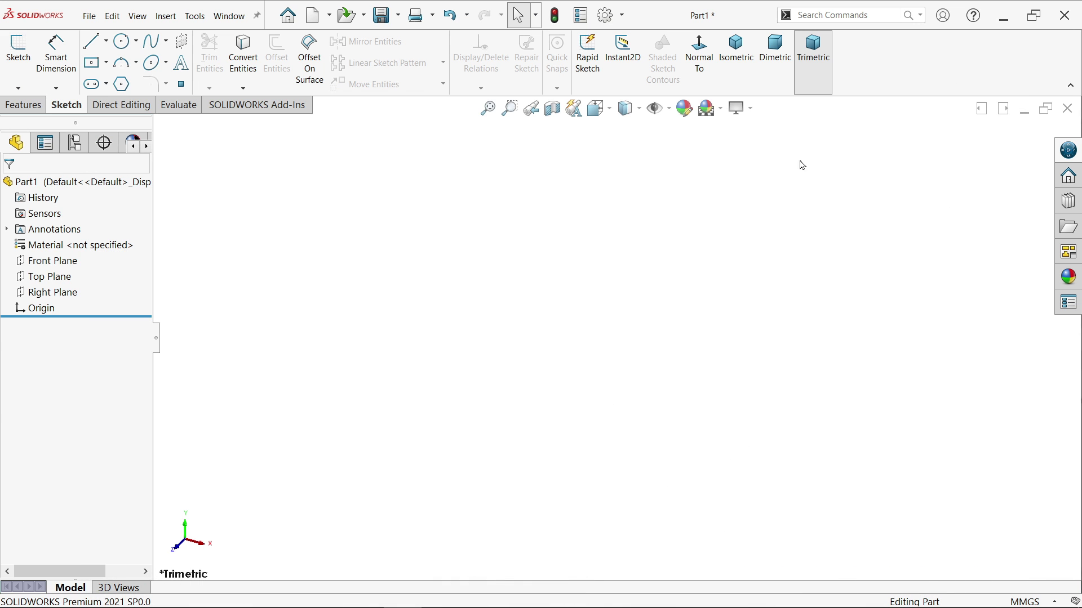
left_click(55, 278)
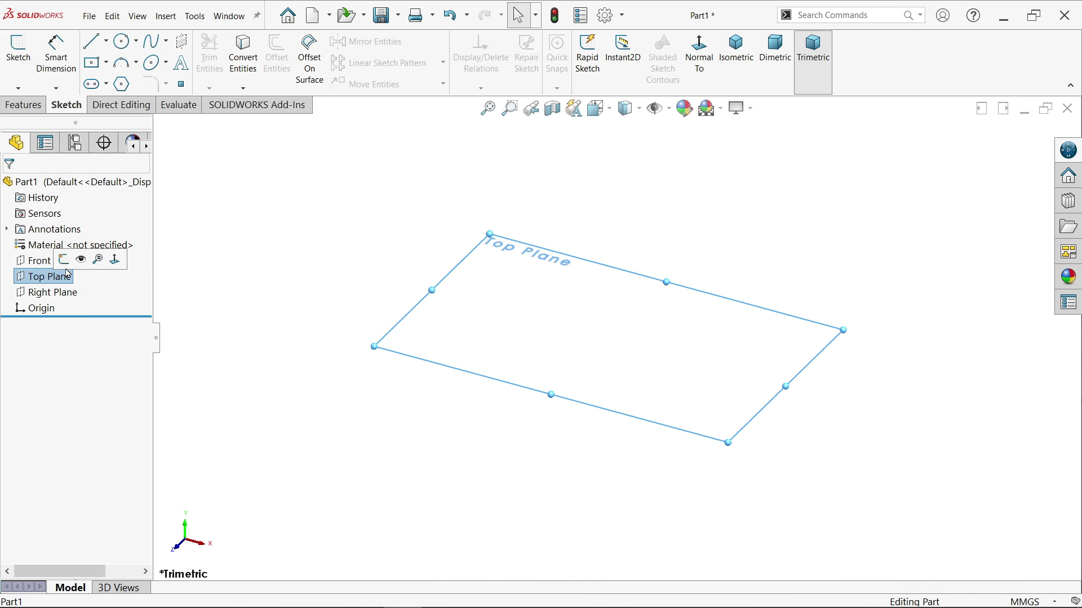
left_click(64, 262)
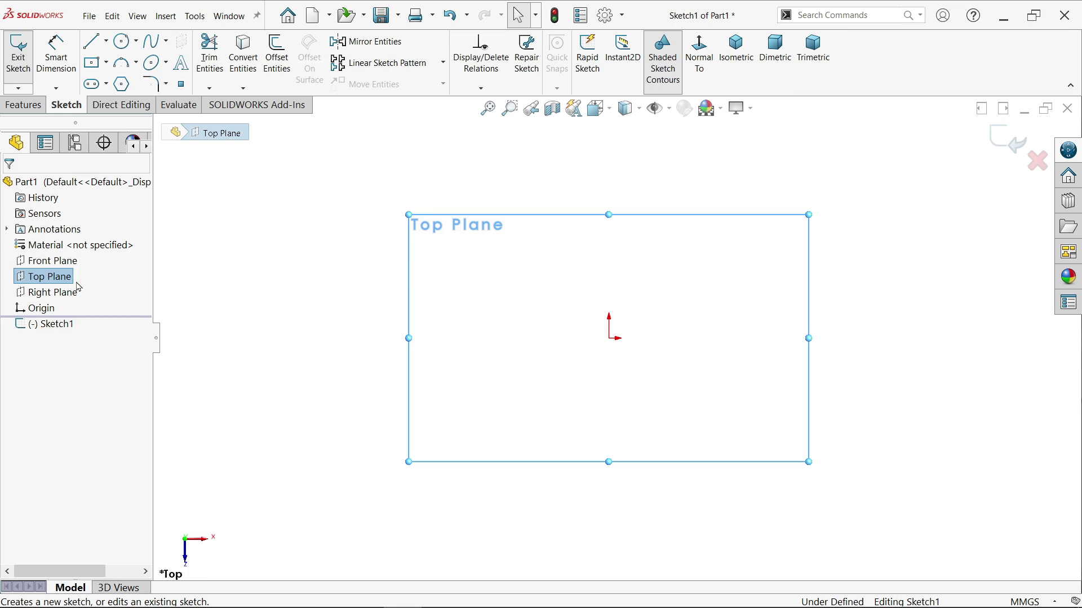
left_click(106, 63)
left_click(109, 100)
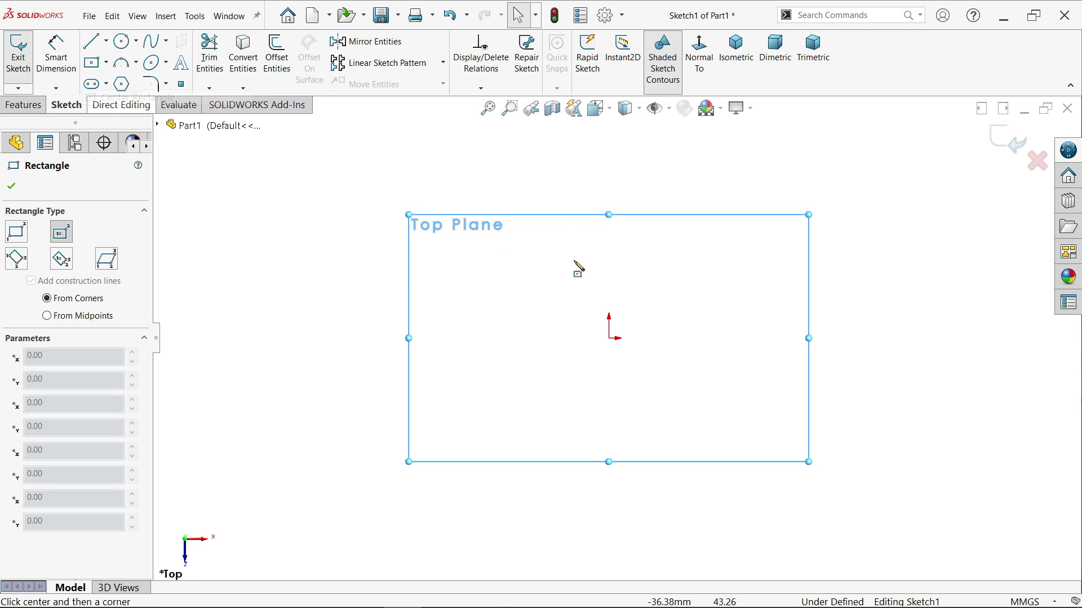
left_click(609, 338)
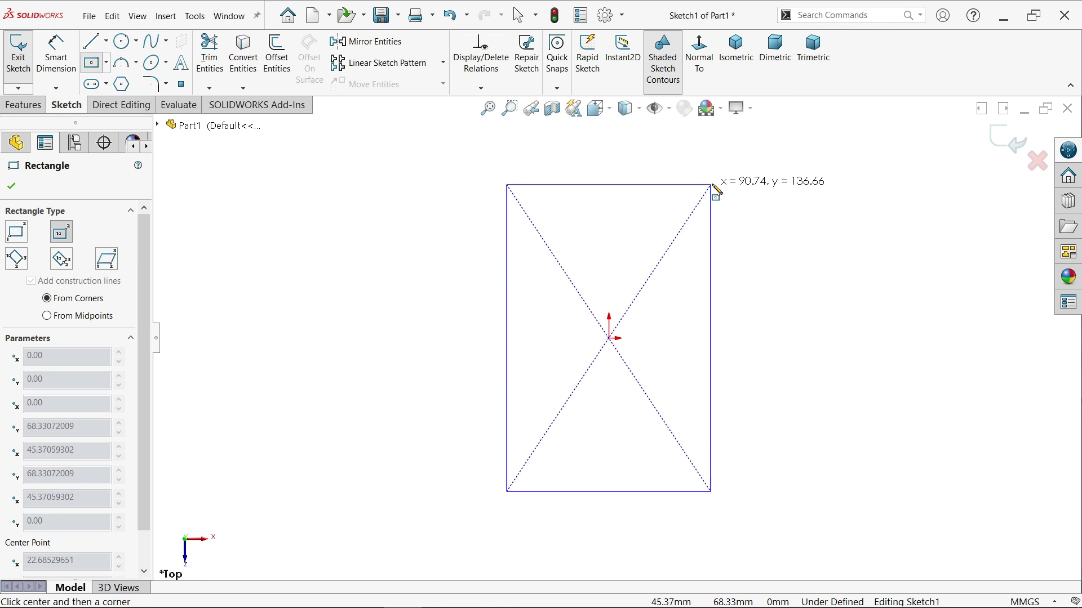
left_click(756, 167)
Step: Dimension the rectangle 300 mm high and 450 mm wide, exit the sketch, and view isometric
left_click(55, 54)
left_click(463, 342)
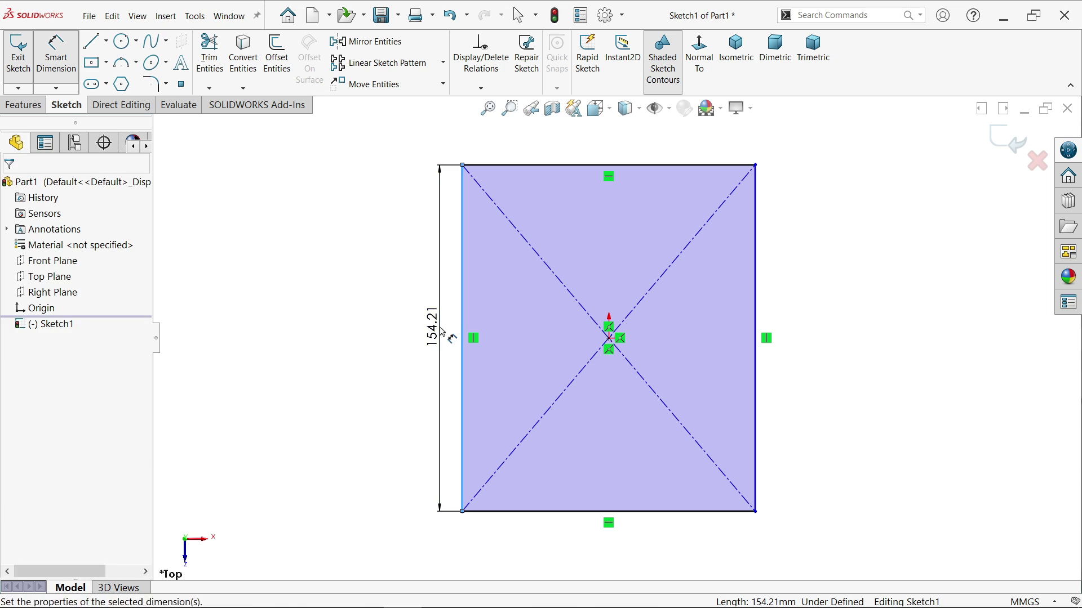
left_click(440, 333)
type("300")
key("Return")
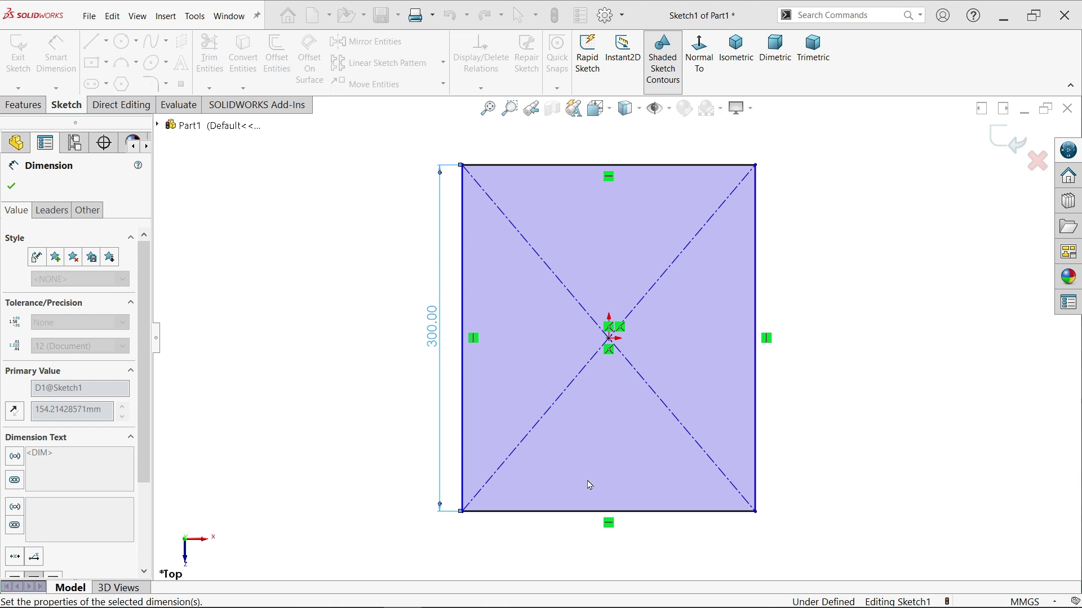
left_click(605, 513)
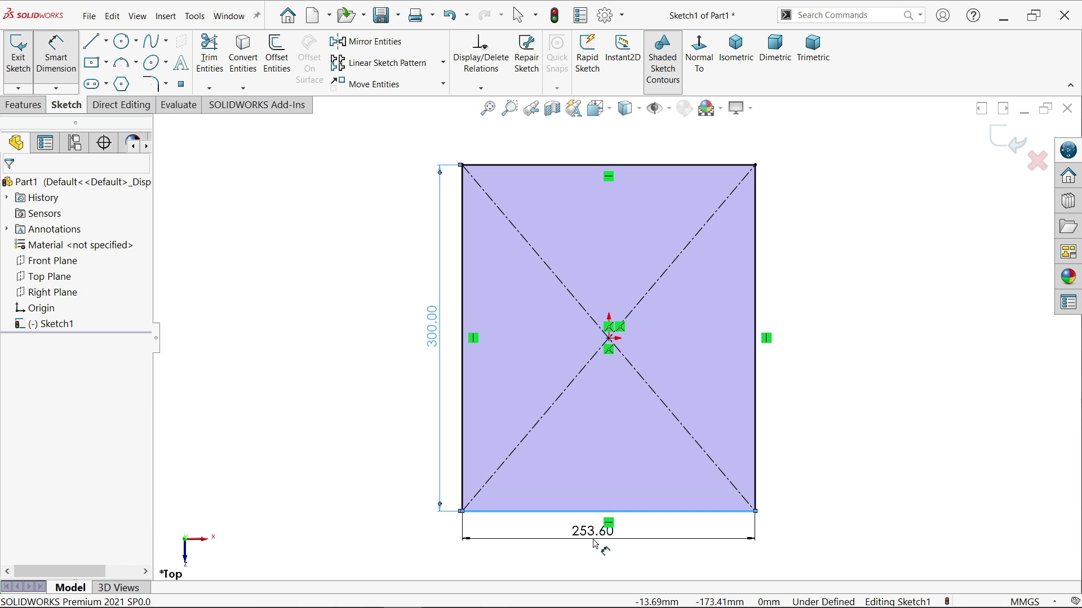
left_click(594, 539)
type("450")
left_click(507, 517)
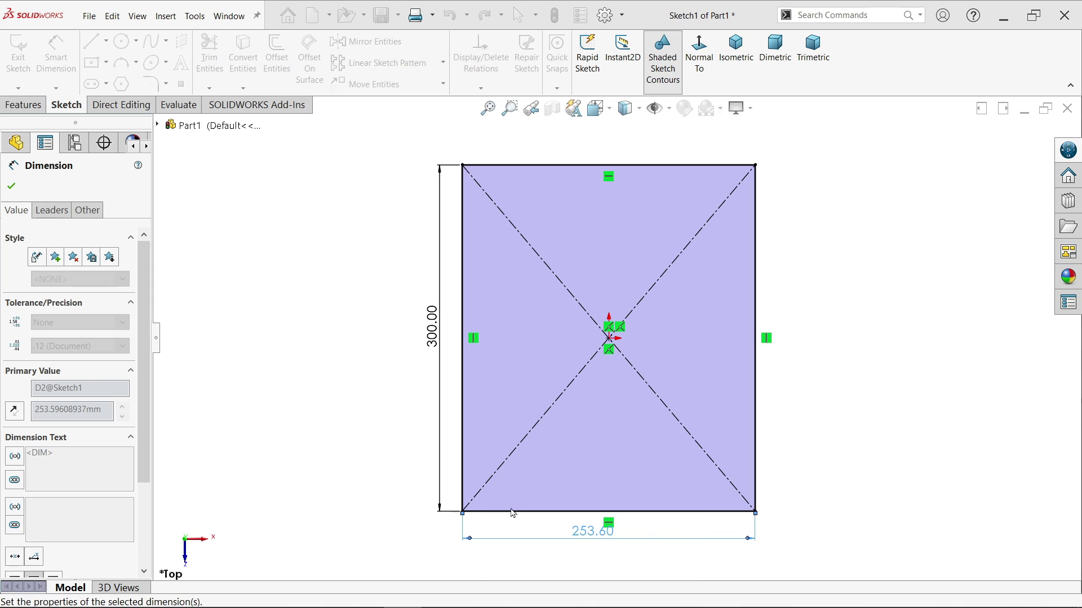
left_click(998, 136)
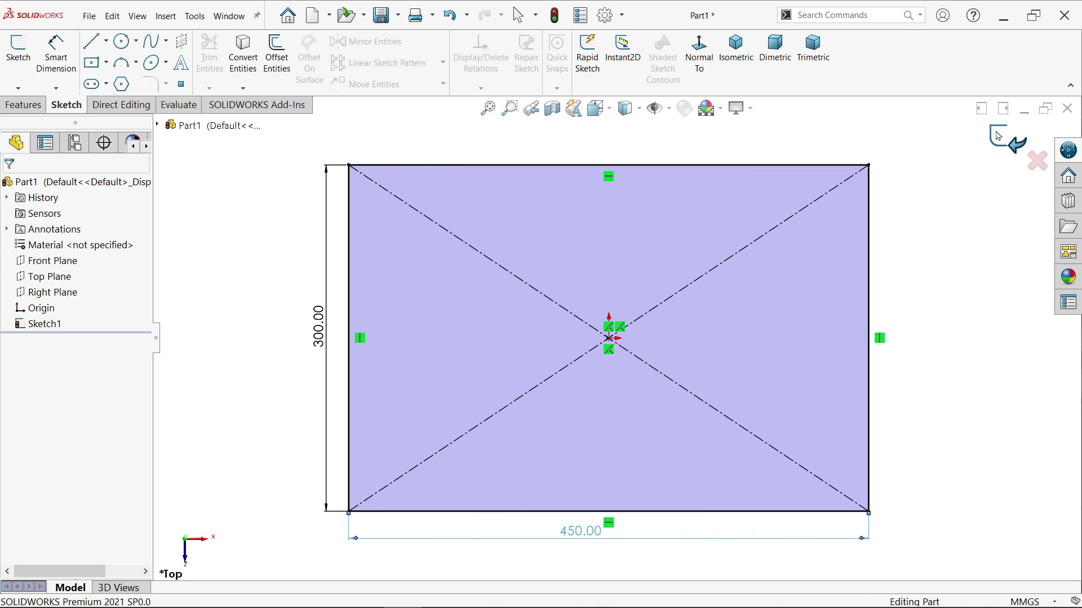
left_click(736, 50)
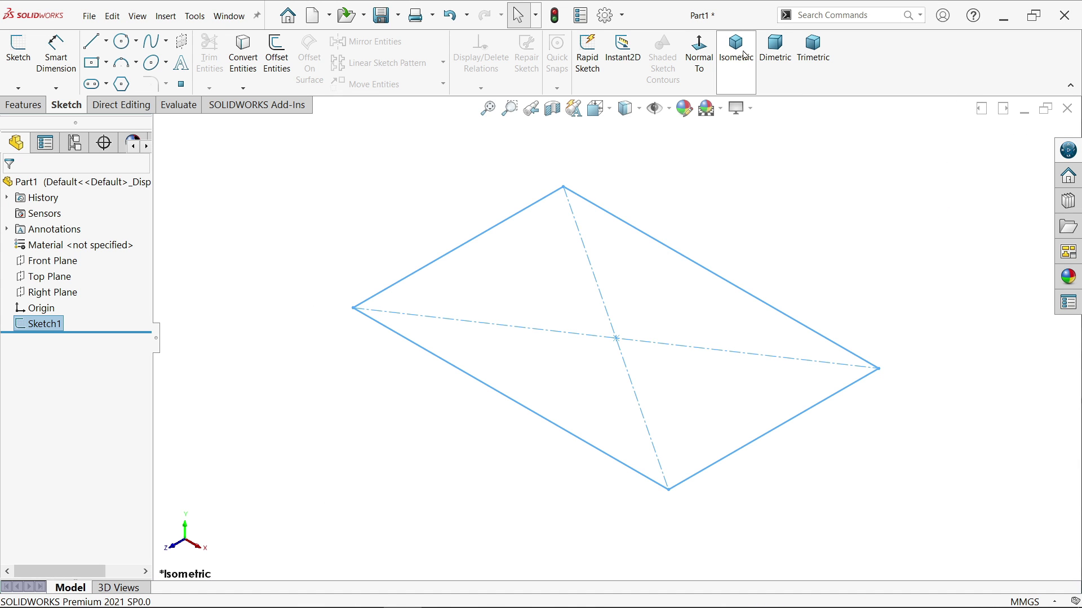
Step: Extrude the rectangle Blind to a 70 mm depth as Boss-Extrude1
left_click(34, 107)
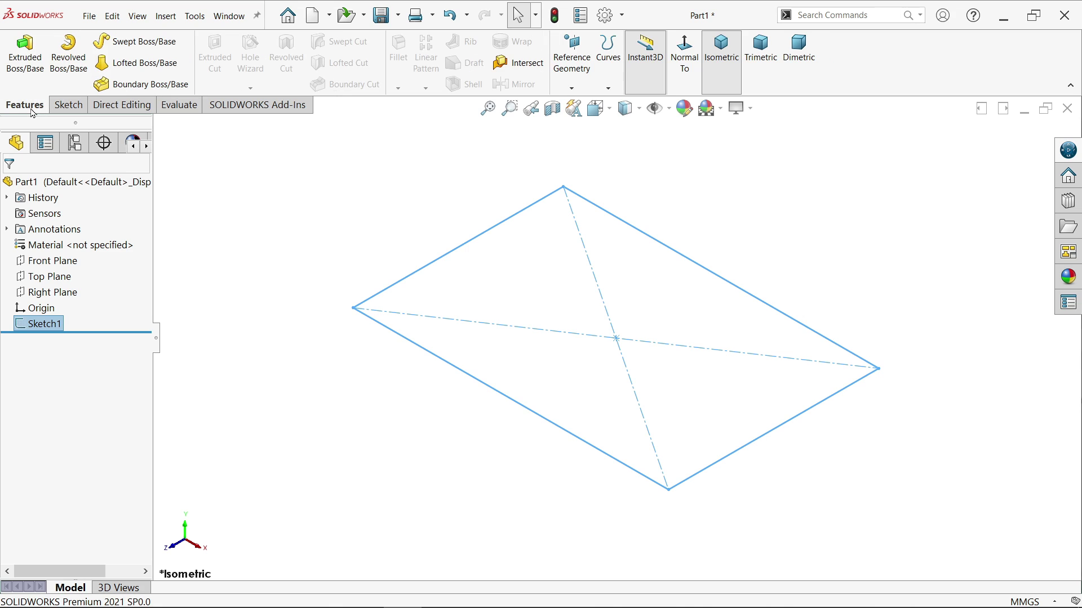
left_click(30, 59)
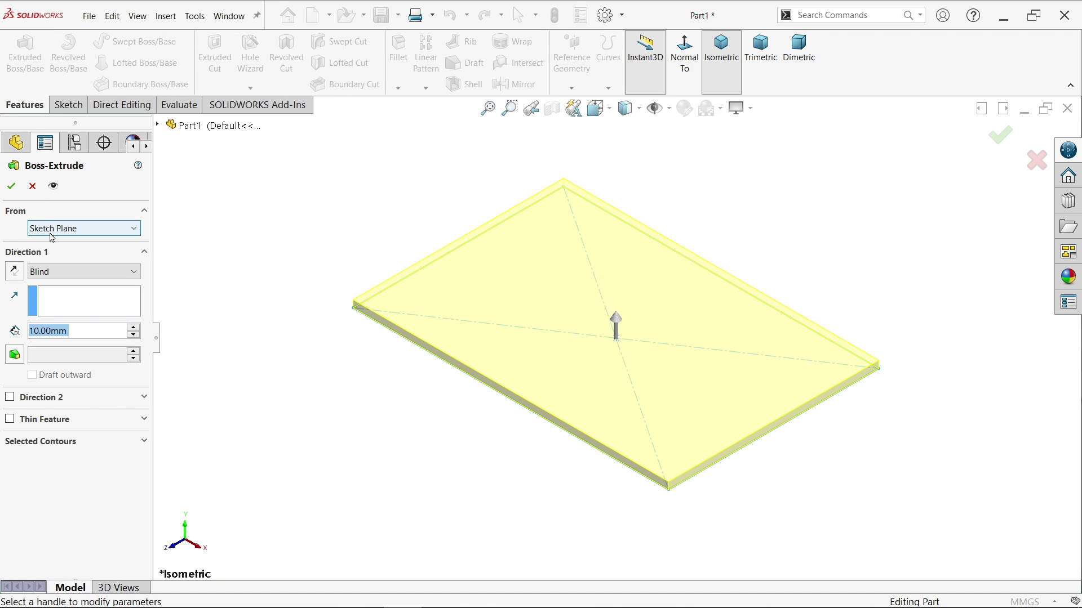
left_click(48, 277)
left_click(48, 277)
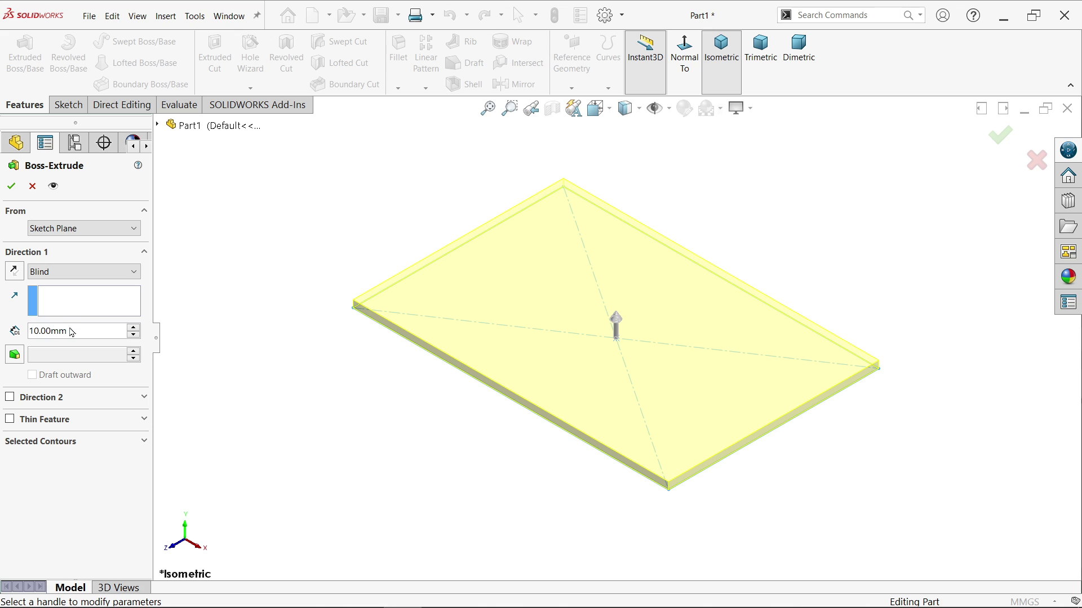
left_click_drag(72, 334, 24, 330)
type("70")
key("Return")
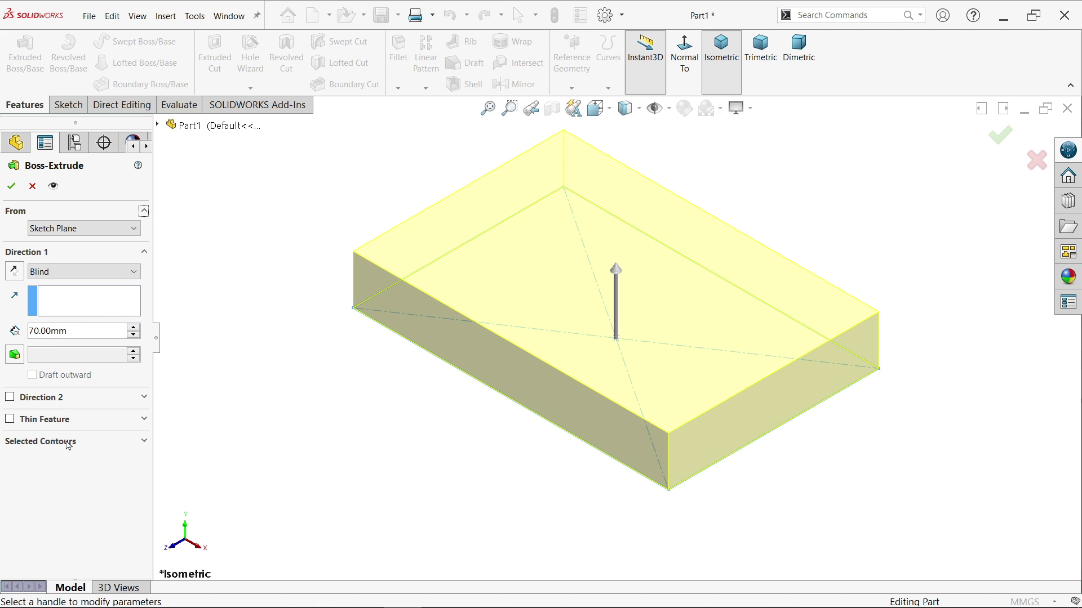
left_click(11, 186)
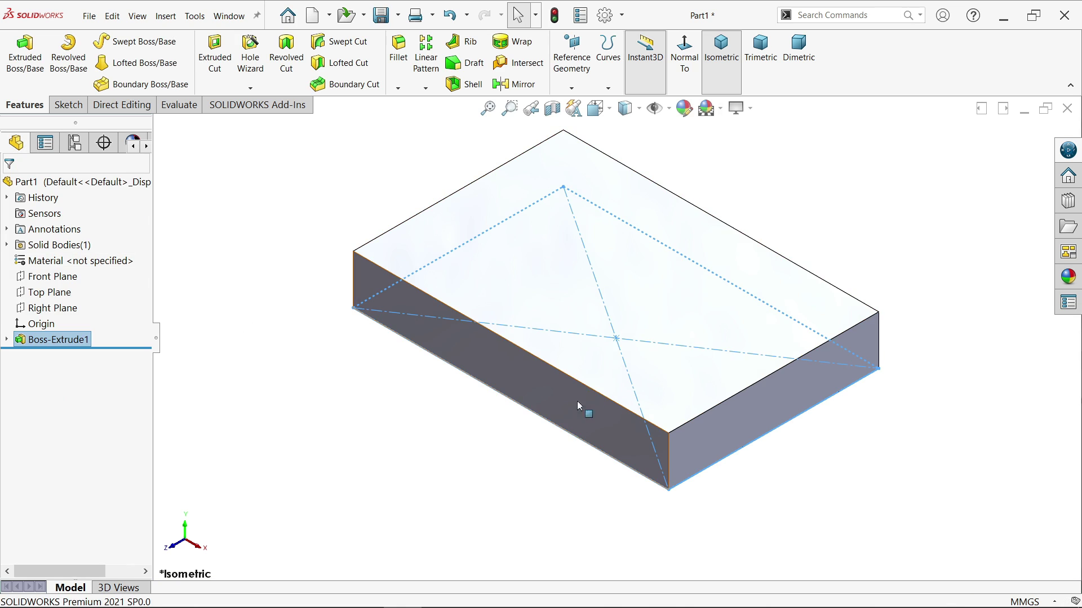
Step: Turn on RealView Graphics and start a sketch on the block's right side face
left_click(736, 108)
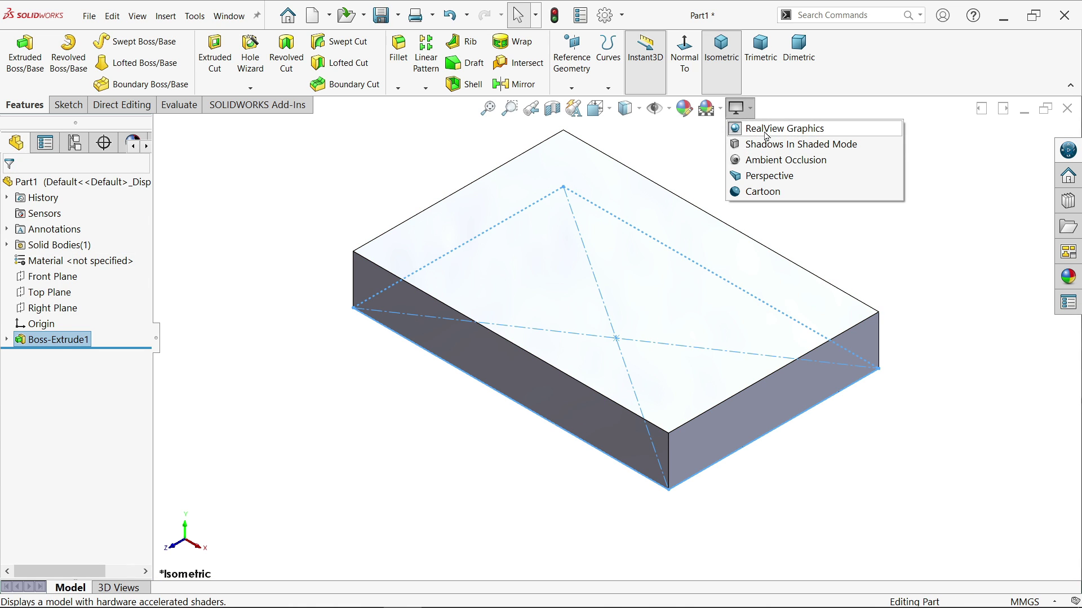
left_click(758, 128)
left_click(777, 410)
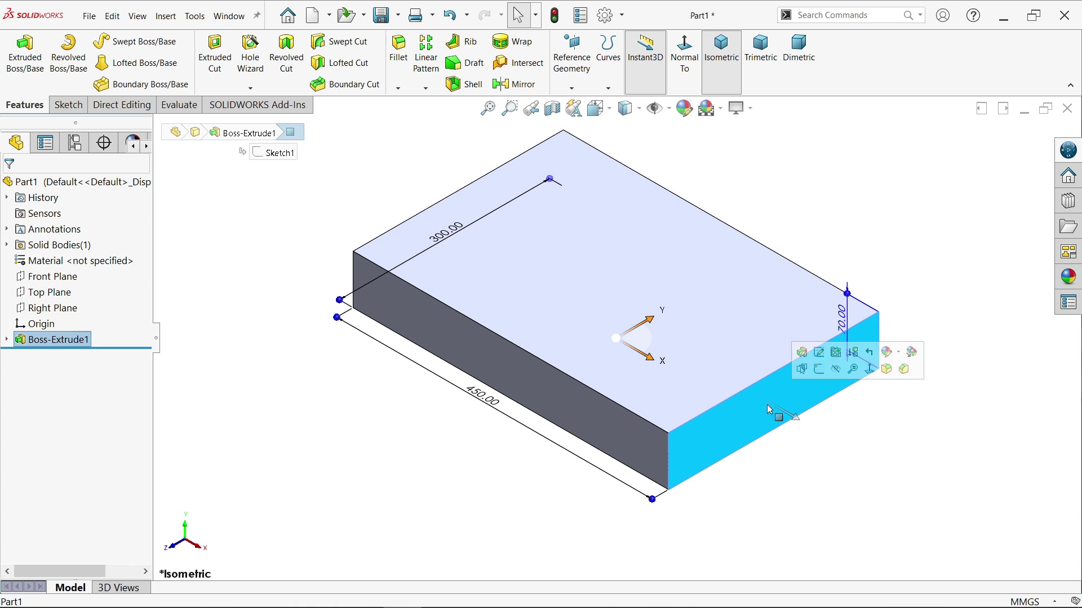
left_click(818, 369)
Step: Draw a closed four-line trapezoid resting on the face's bottom edge
left_click(94, 40)
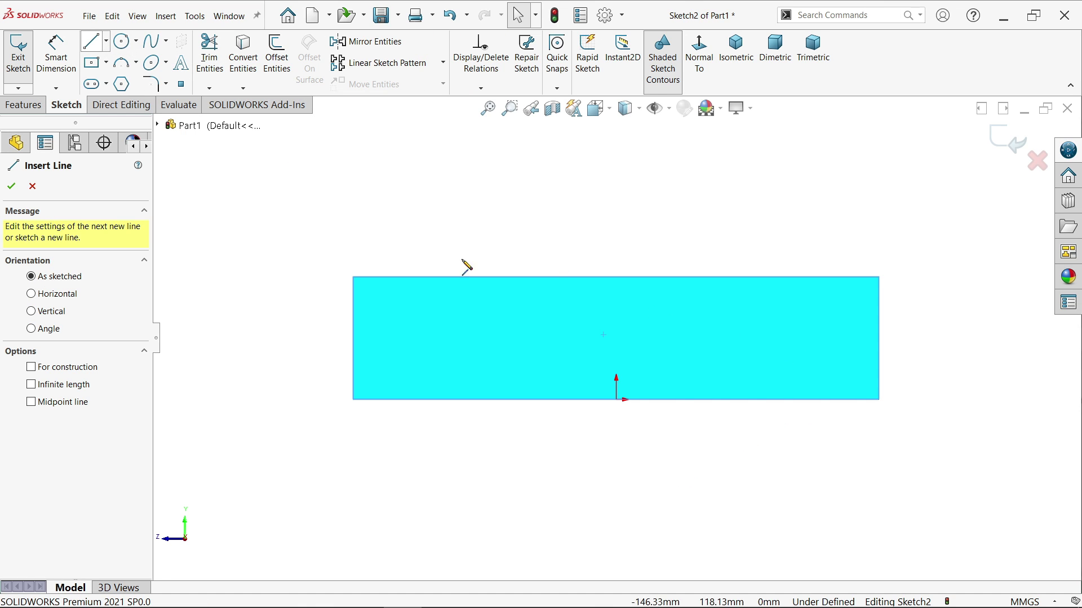
scroll(602, 345, "down", 2)
left_click(544, 427)
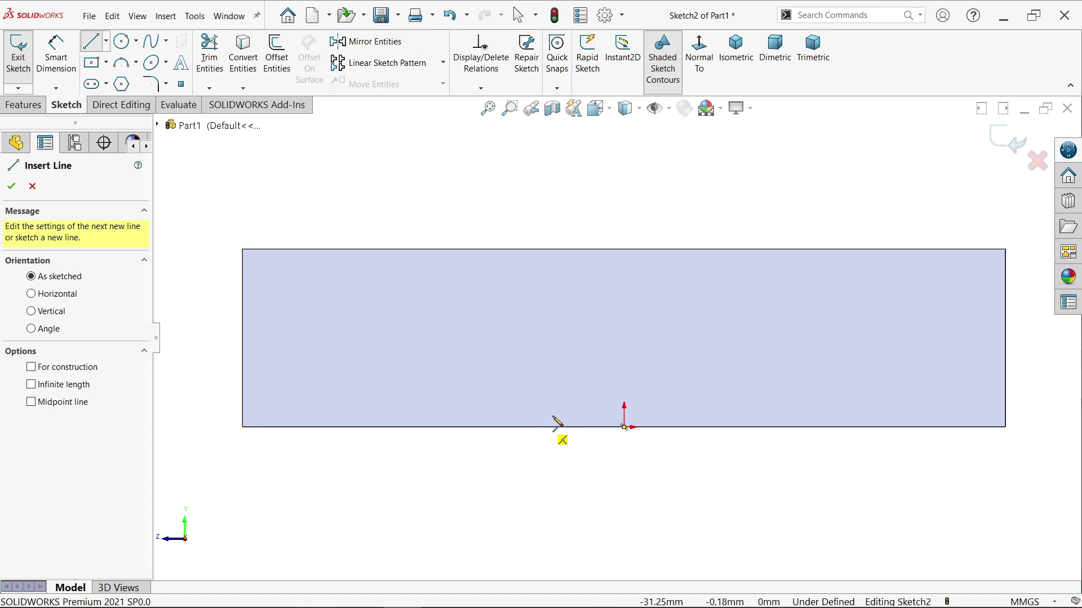
left_click(598, 363)
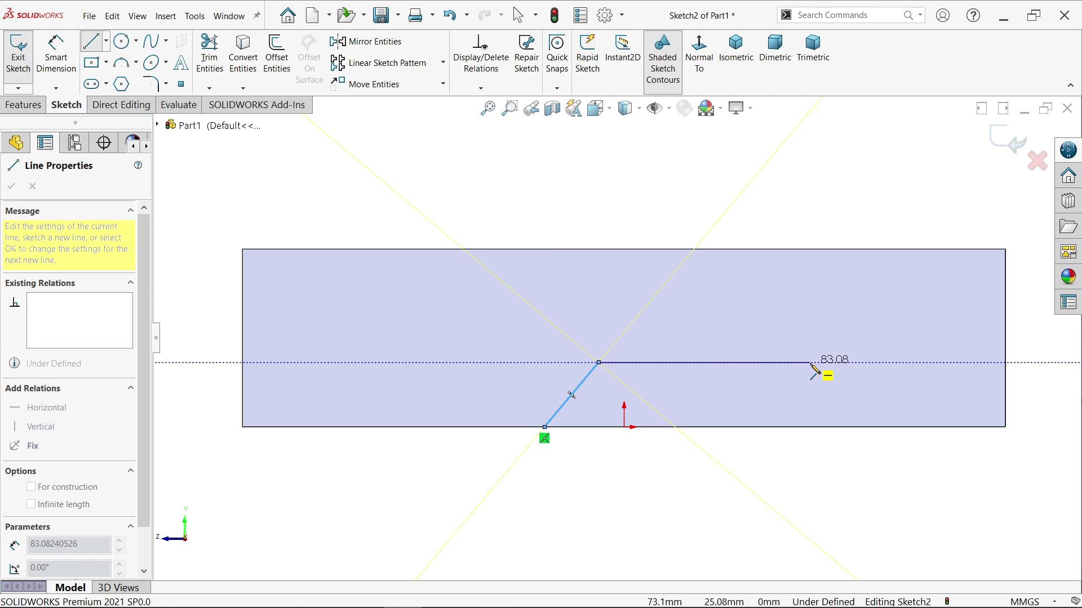
left_click(810, 363)
left_click(851, 427)
left_click(544, 427)
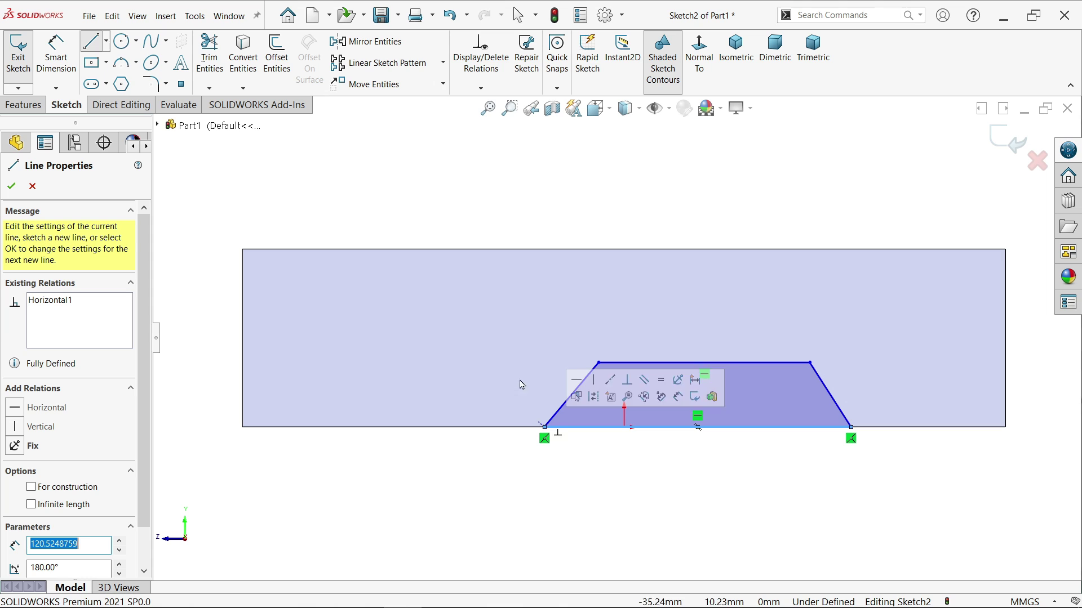
right_click(557, 219)
left_click(596, 219)
scroll(856, 400, "down", 3)
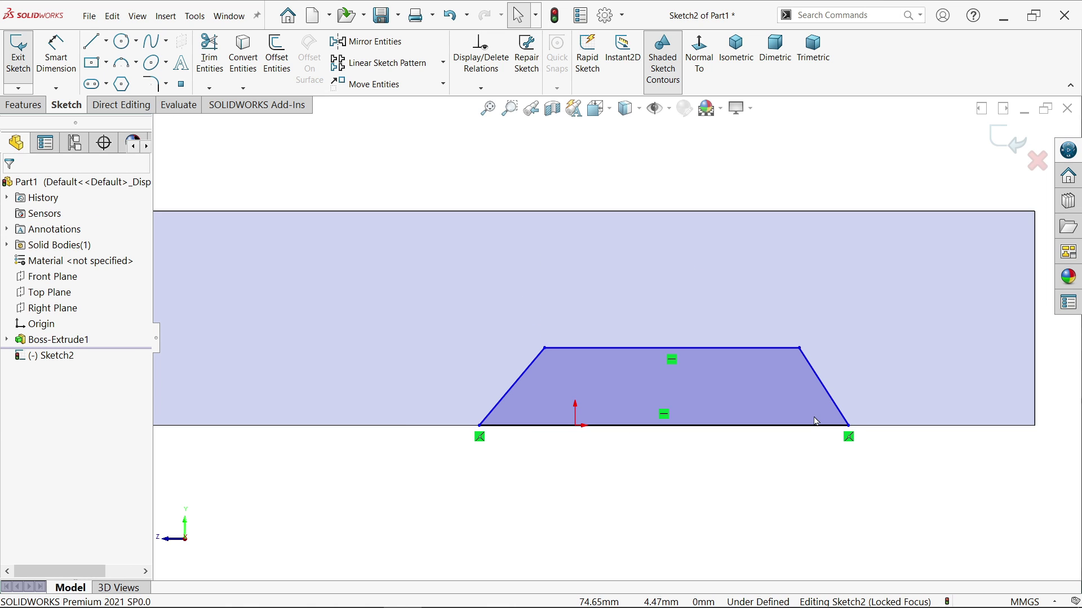
Step: Draw a vertical centreline from the bottom edge's midpoint to the trapezoid's top edge
left_click(106, 41)
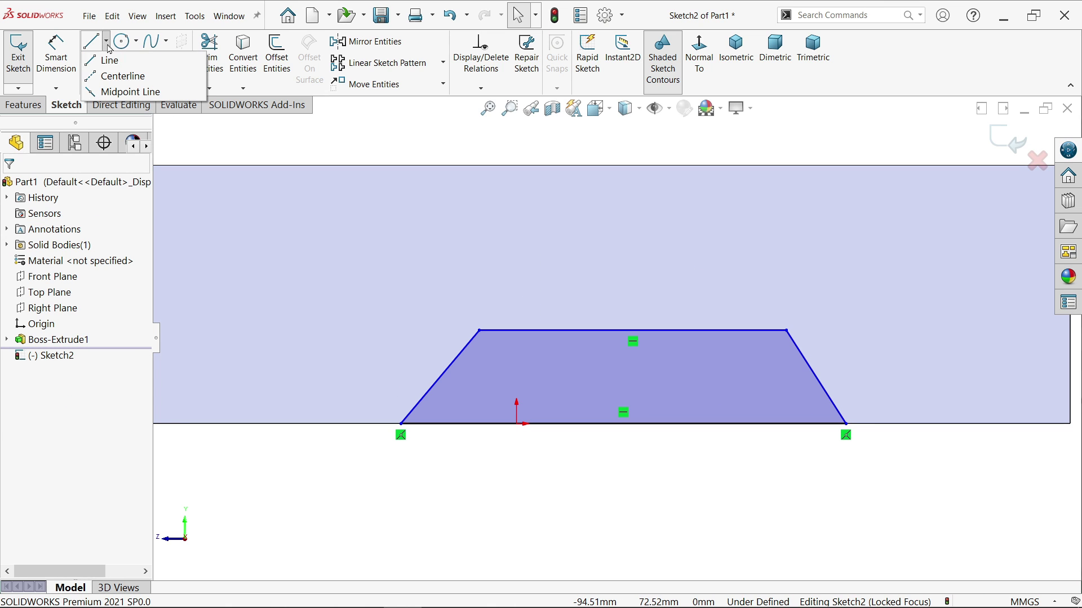
left_click(120, 75)
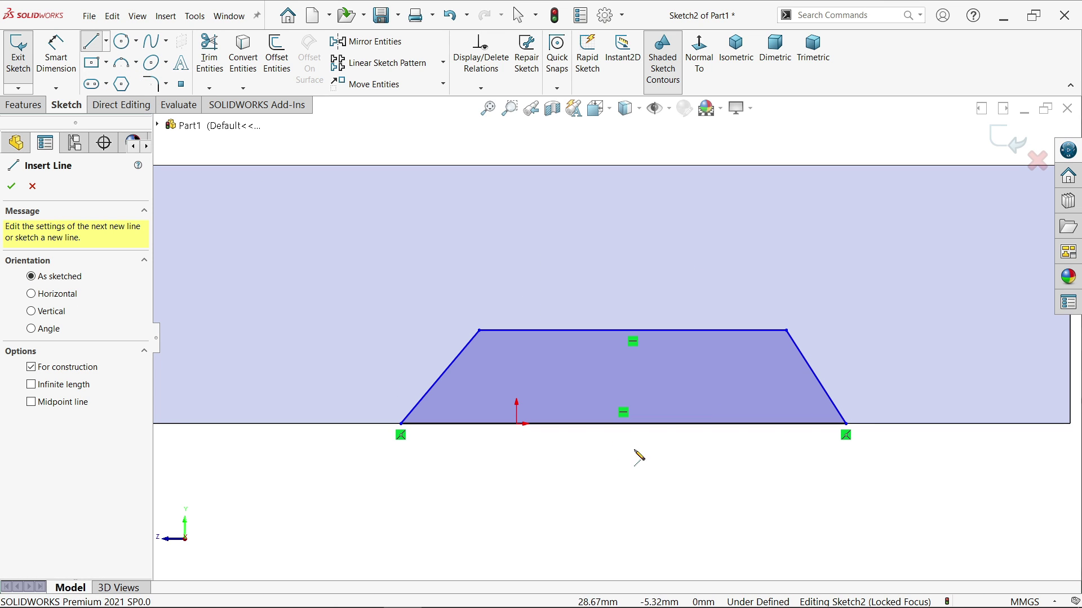
left_click(623, 424)
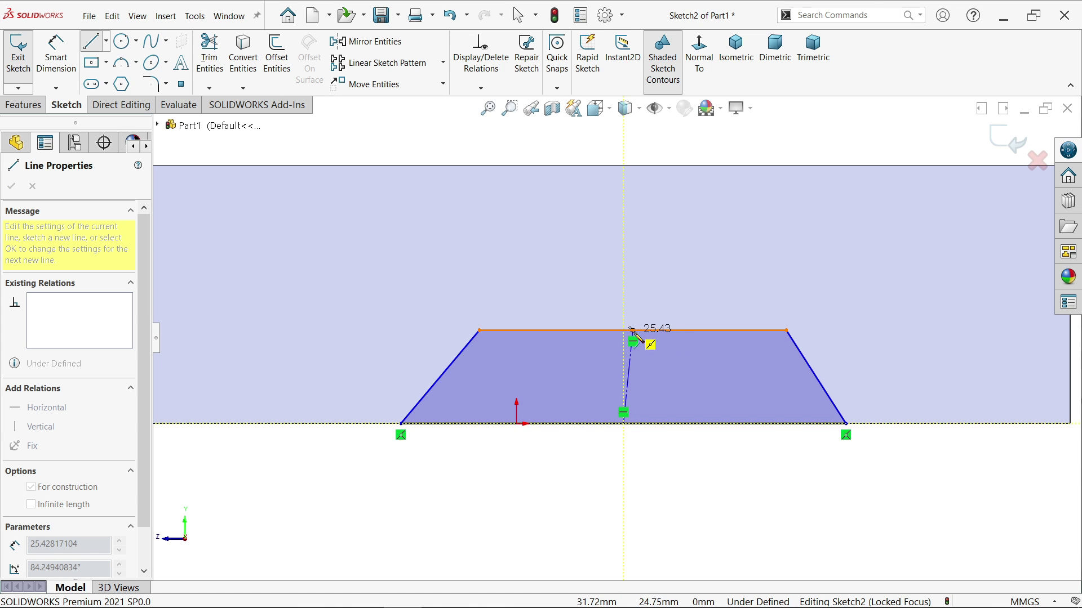
left_click(633, 331)
right_click(685, 283)
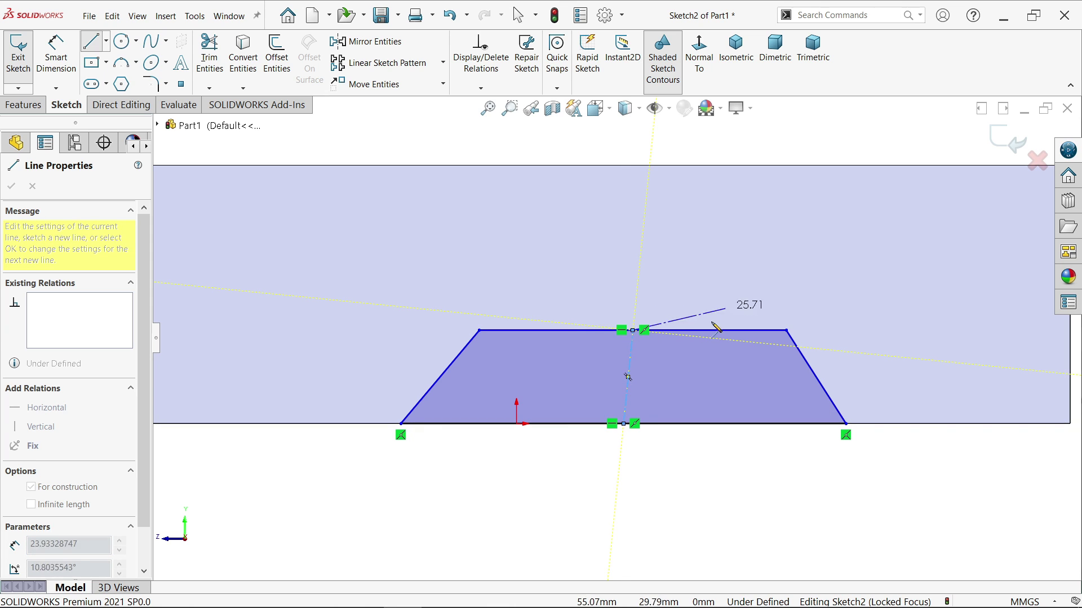
right_click(717, 303)
left_click(720, 306)
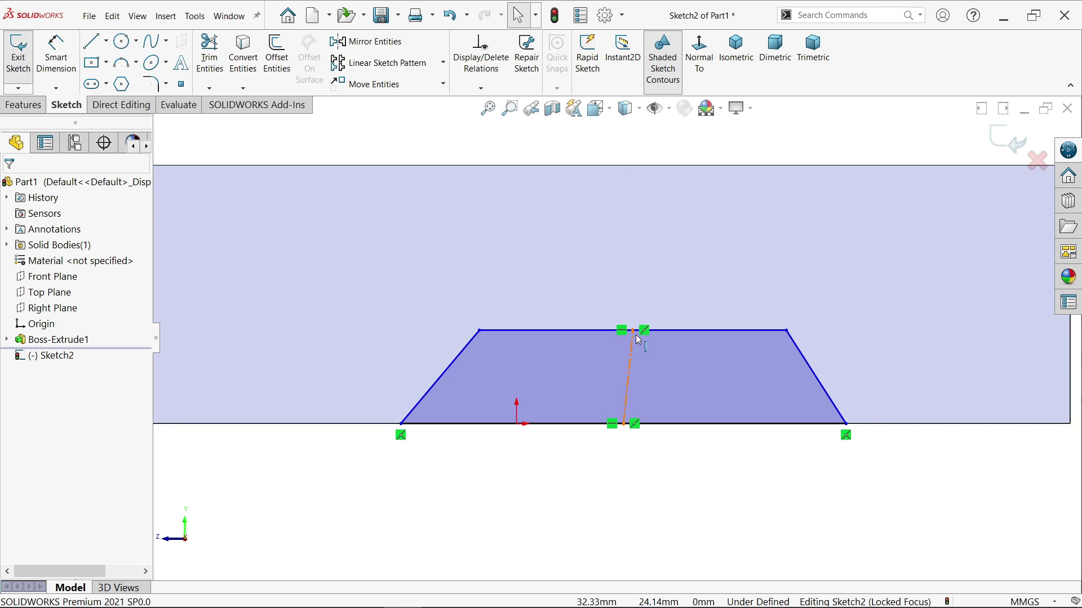
left_click(631, 354)
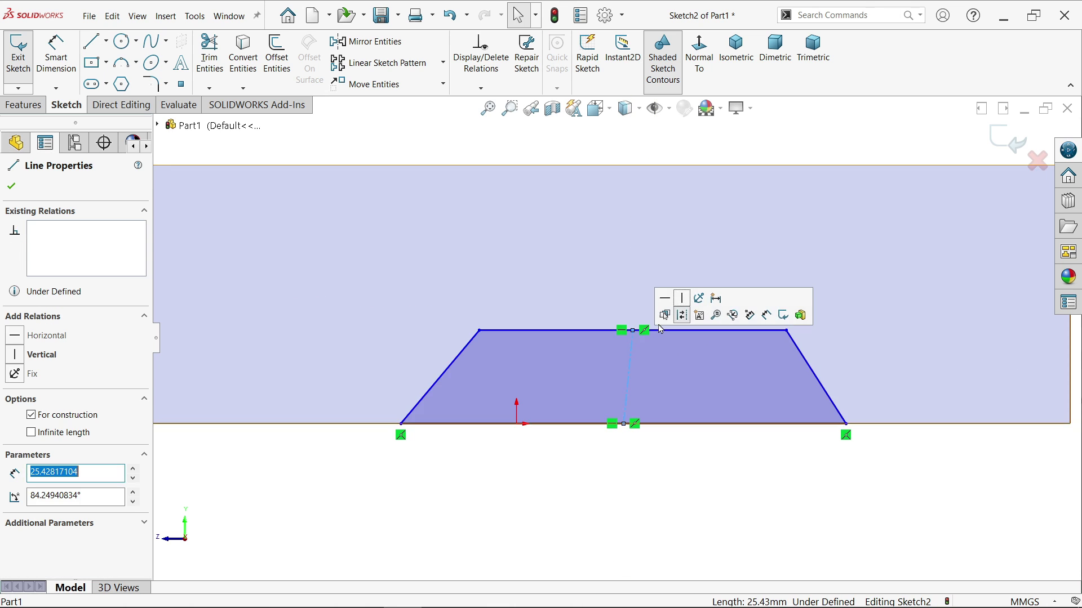
left_click(686, 299)
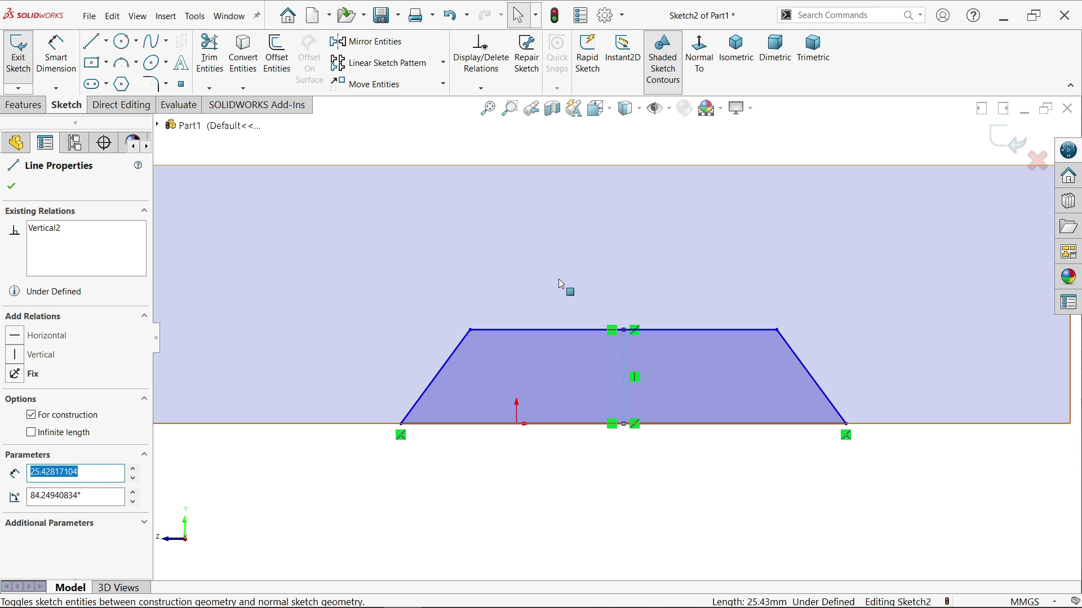
Step: Make the two slanted sides symmetric about the vertical centreline
left_click(821, 391)
left_click(434, 383, "ctrl")
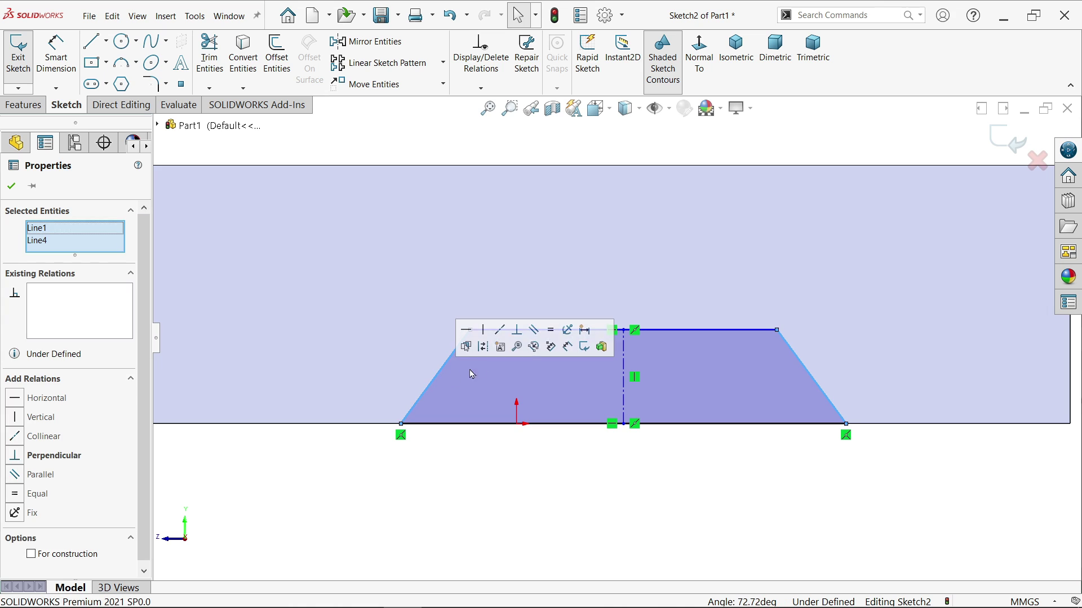
left_click(624, 374)
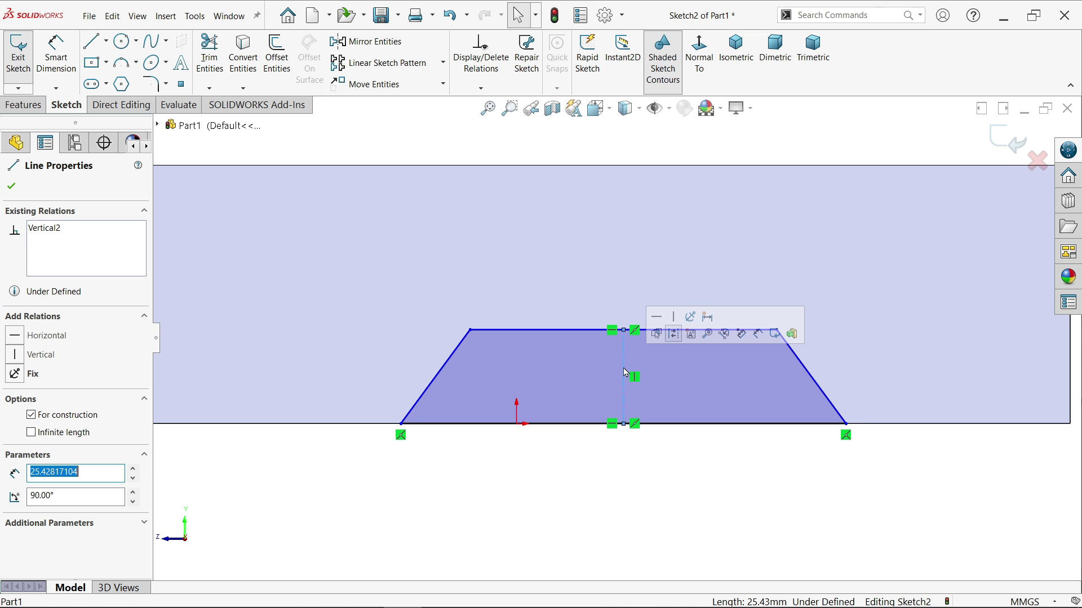
left_click(433, 385, "ctrl")
left_click(813, 384, "ctrl")
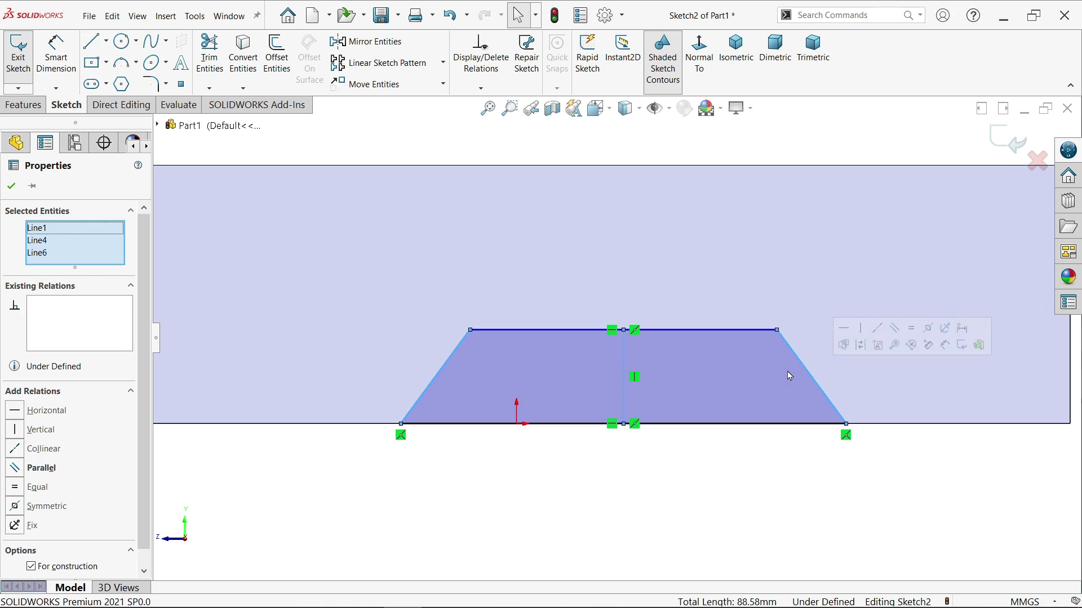
left_click(929, 331)
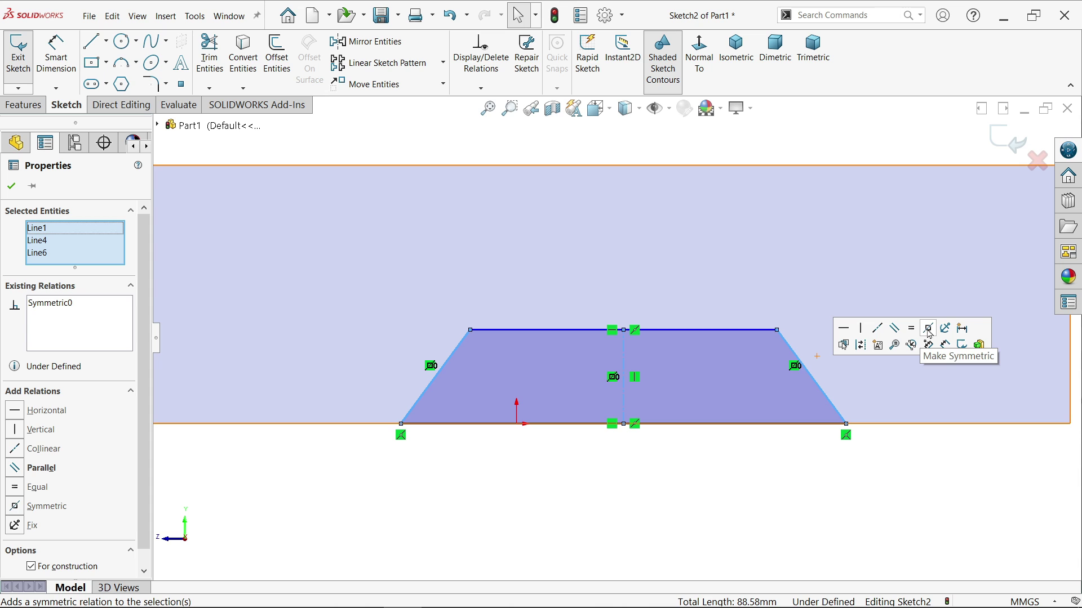
Step: Dimension the trapezoid's base to 120 mm and its side angle to 60°
left_click(55, 60)
left_click(581, 425)
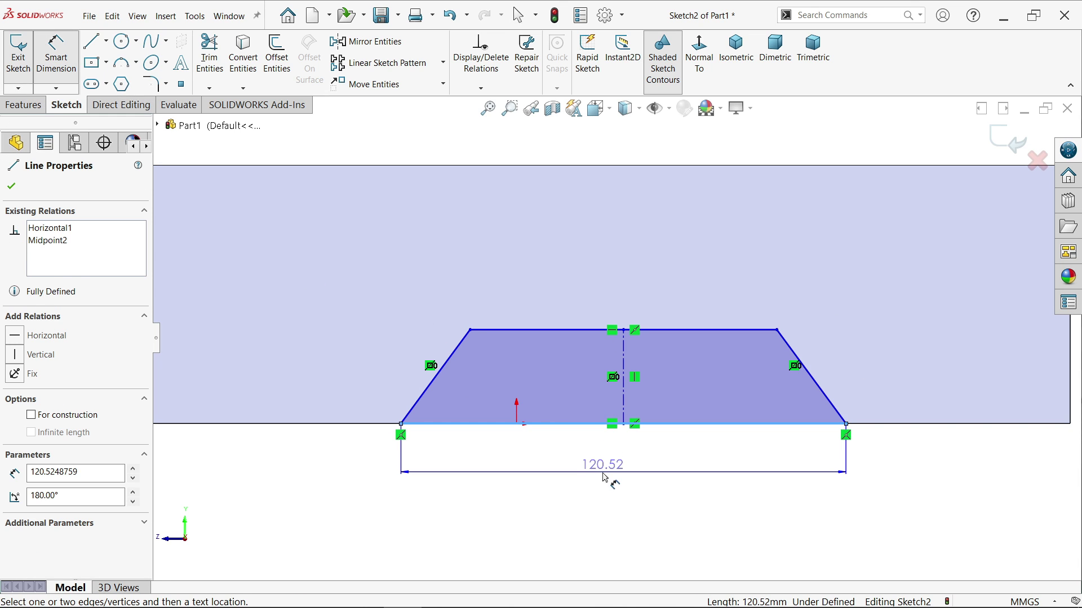
left_click(605, 478)
type("120")
left_click(521, 451)
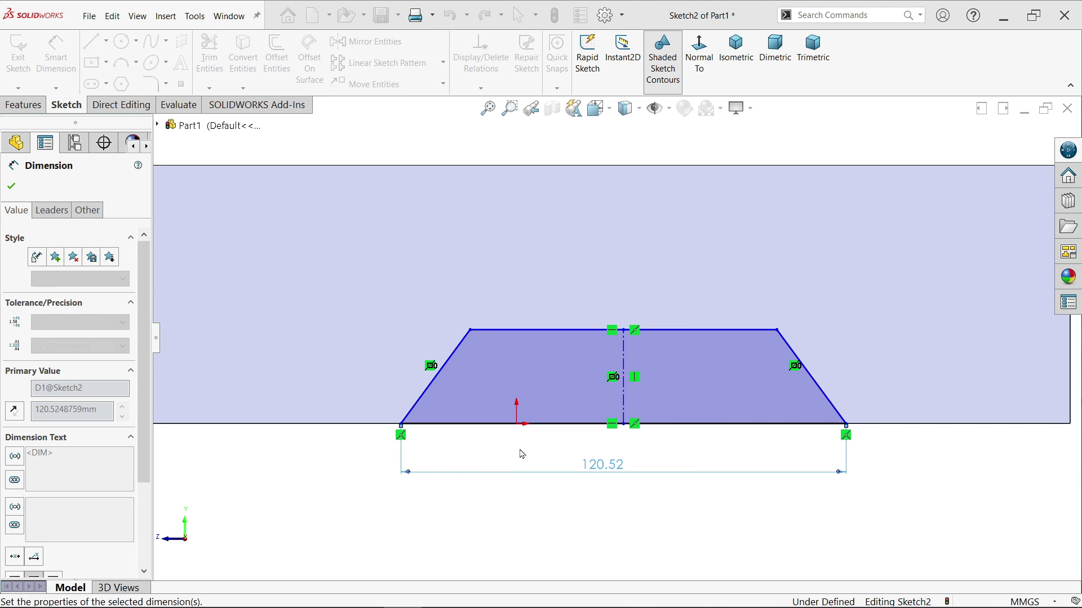
left_click(434, 380)
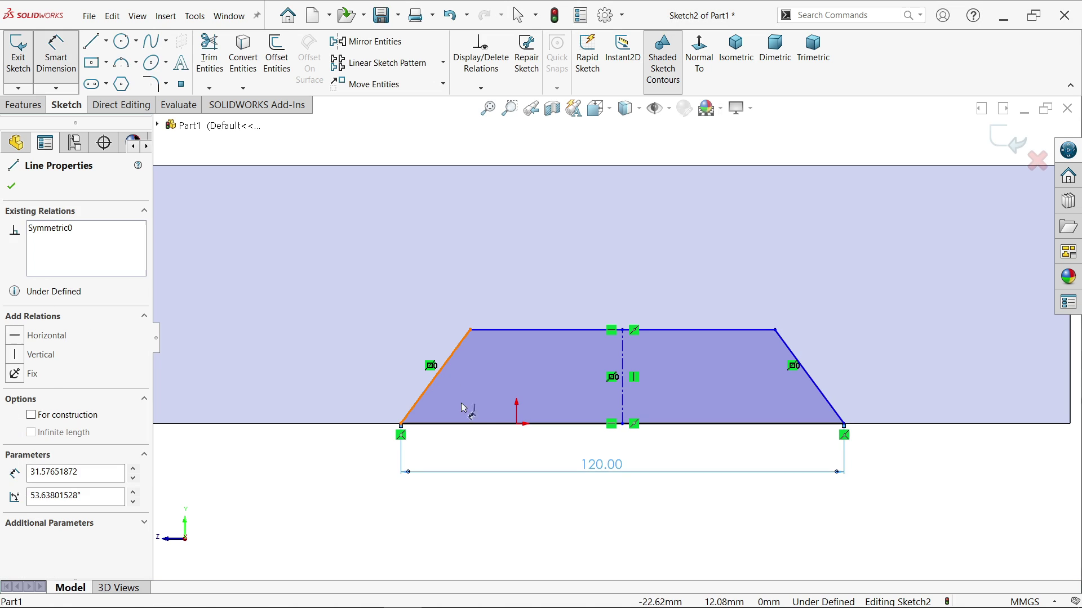
left_click(488, 424)
left_click(490, 394)
type("60")
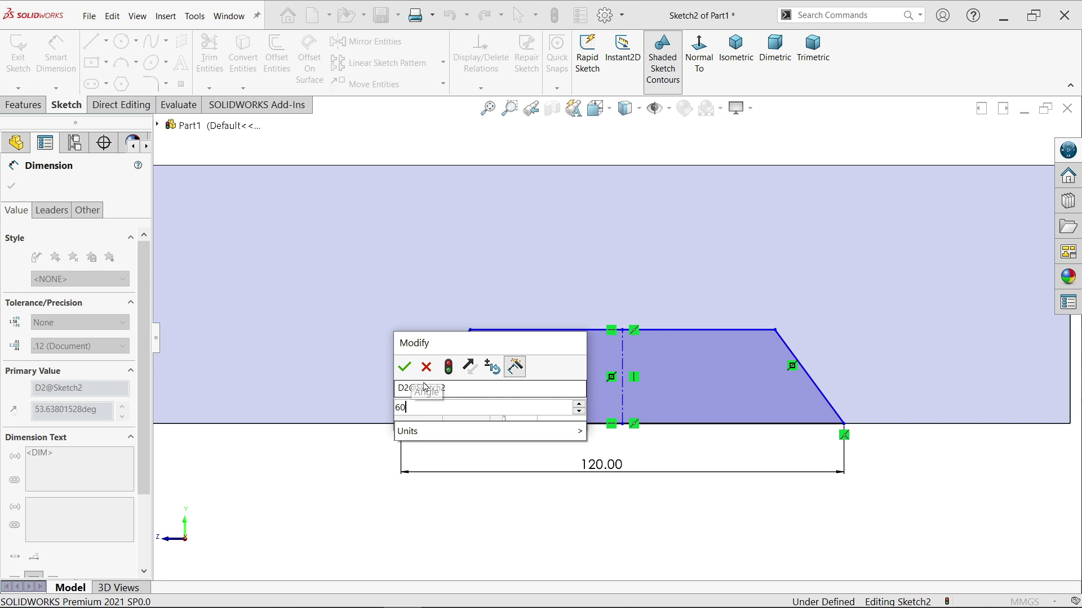
left_click(405, 367)
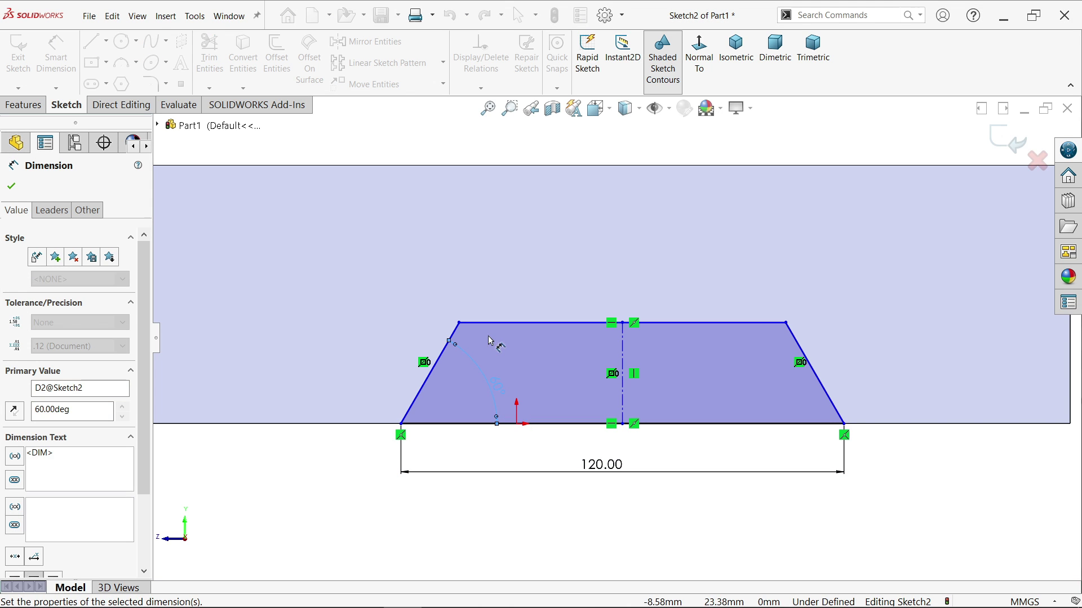
Step: Set the trapezoid height to 30 mm and its offset from the block's left edge to 150 mm
left_click(441, 369)
left_click(368, 375)
type("30")
left_click(281, 348)
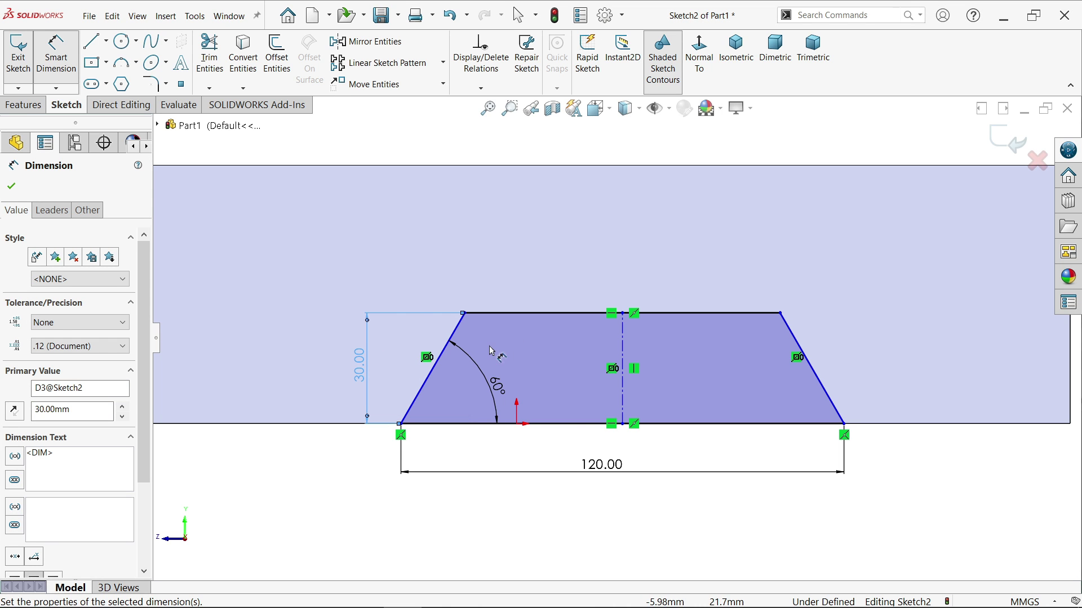
left_click(623, 424)
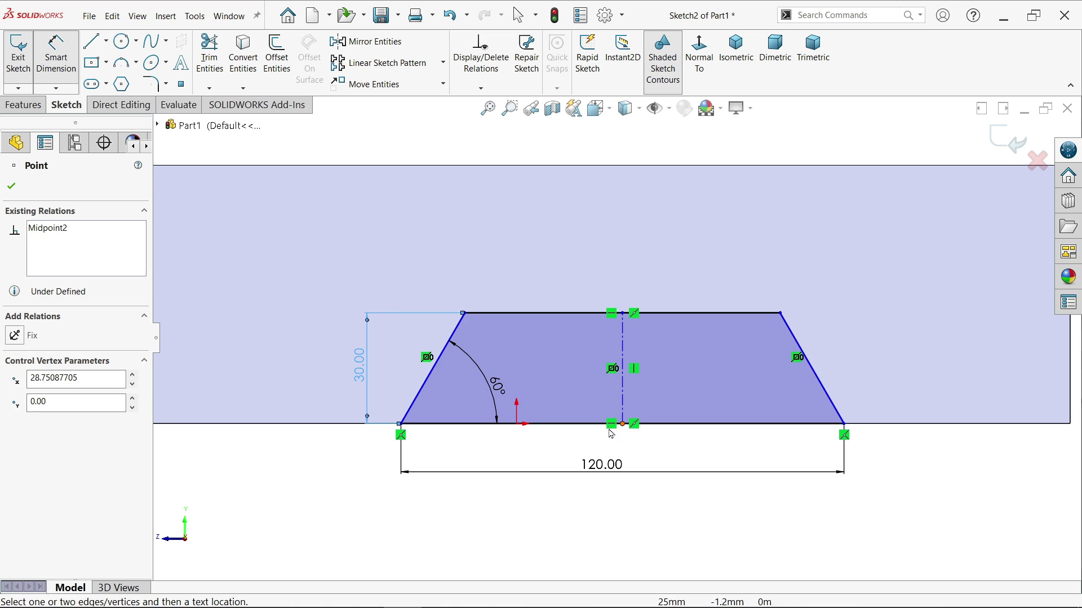
key("f")
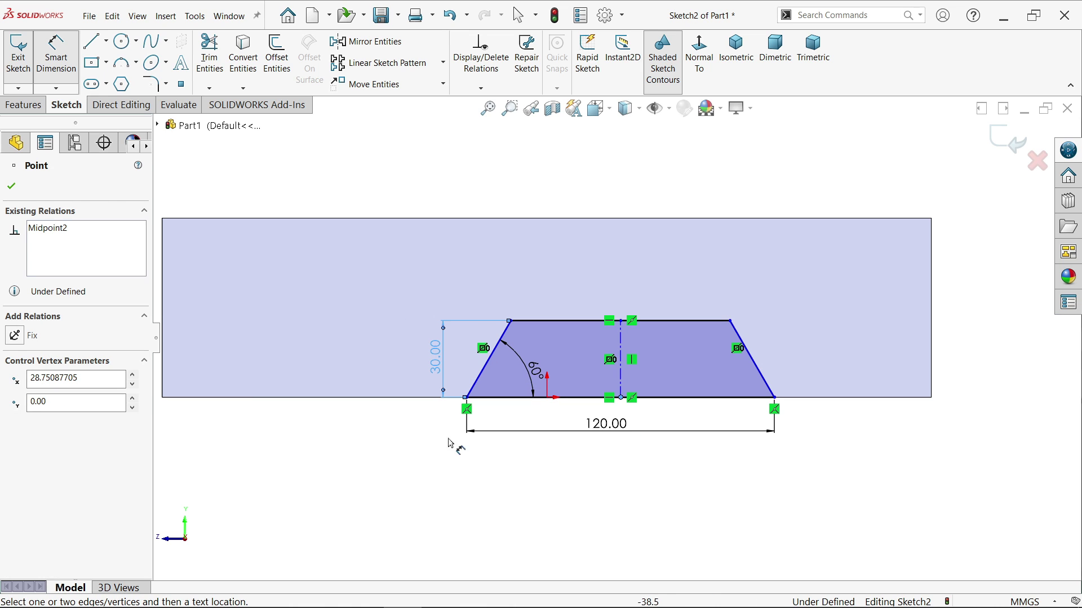
left_click(163, 390)
left_click(309, 474)
type("150")
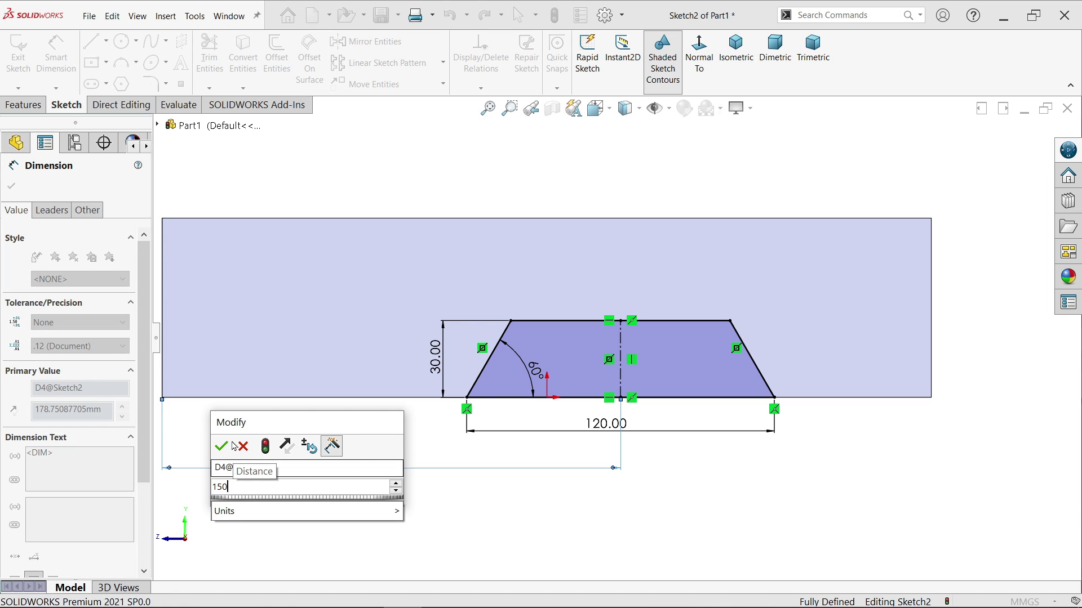
left_click(221, 446)
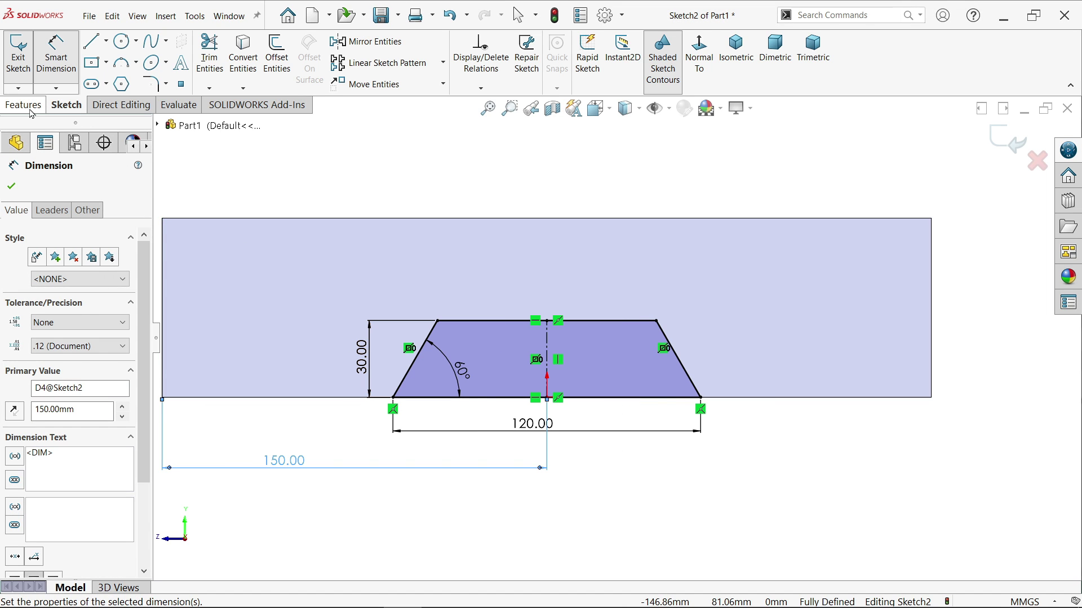
left_click(25, 105)
Step: Extrude-cut the trapezoid Through All the block, then return to the reference drawing
left_click(215, 53)
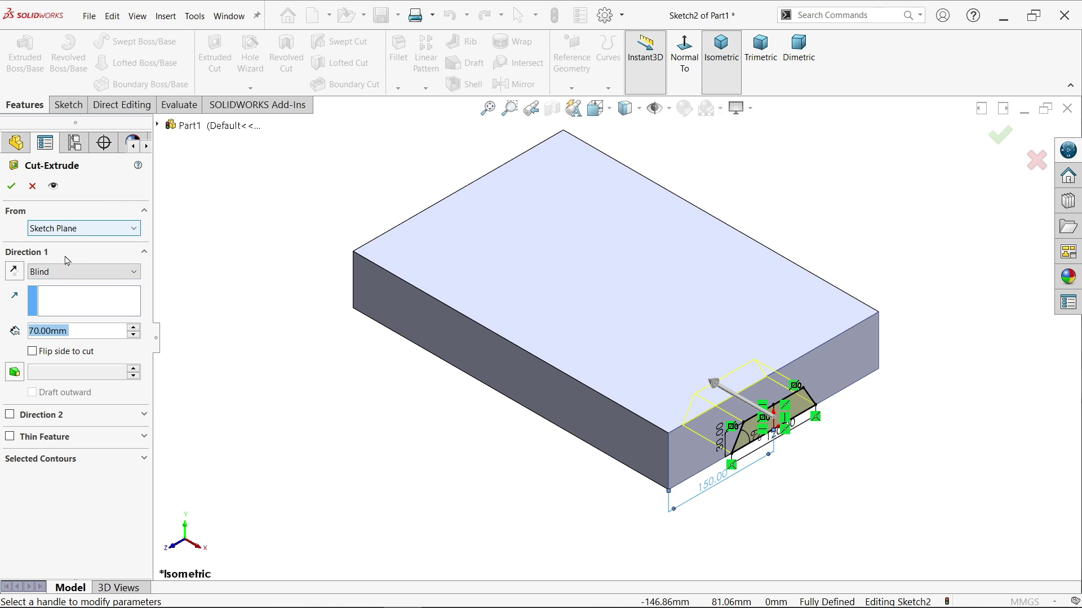
left_click(44, 274)
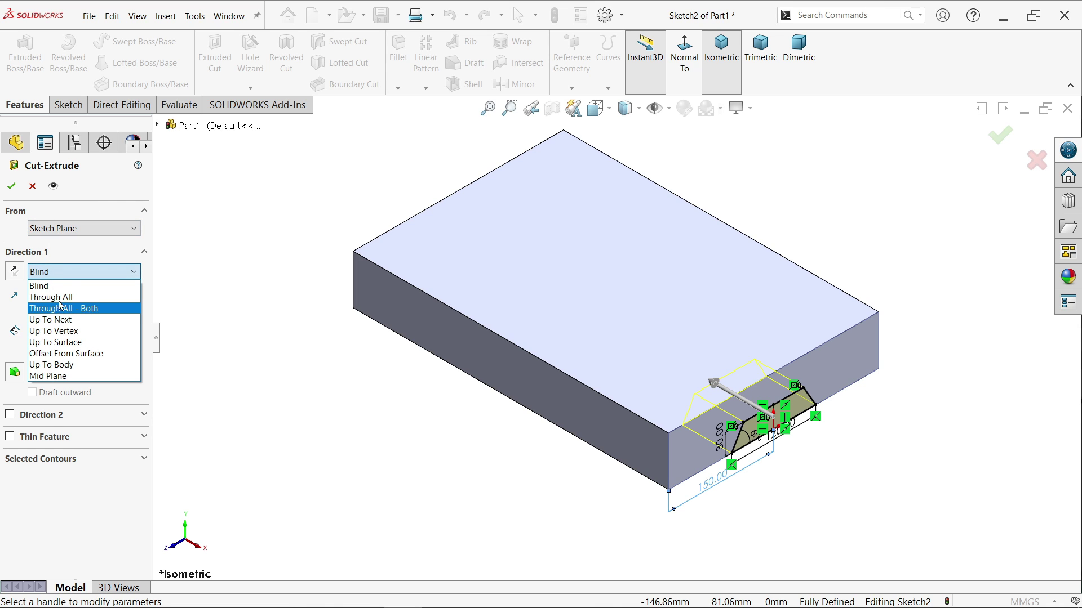
left_click(51, 297)
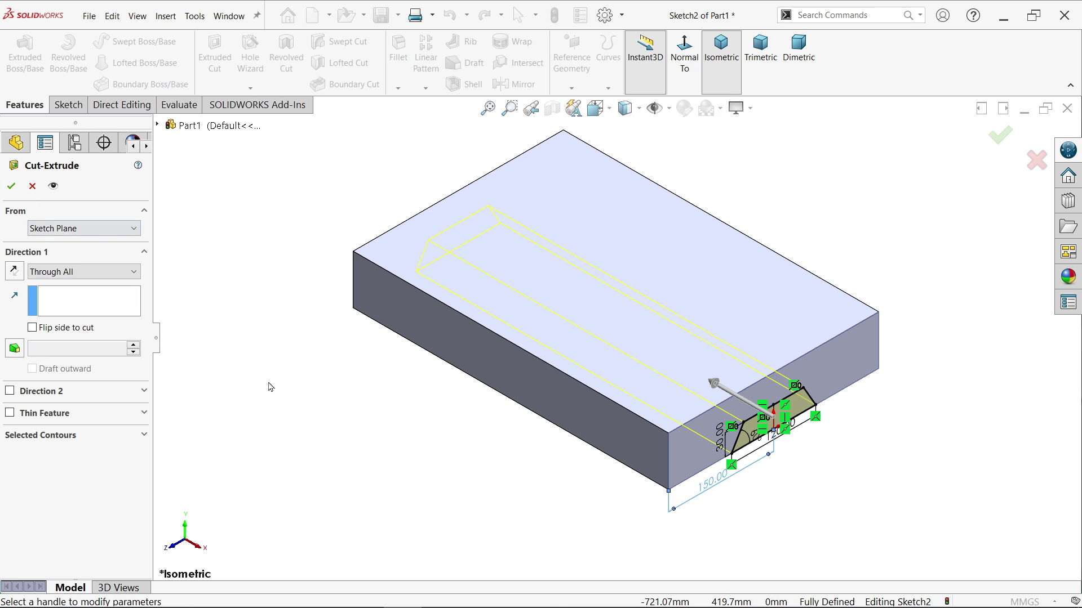
mouse_move(268, 386)
middle_mouse_down()
mouse_move(478, 404)
mouse_move(534, 192)
mouse_move(522, 374)
mouse_move(415, 499)
mouse_move(438, 509)
middle_mouse_up()
left_click(11, 186)
key("alt+Tab")
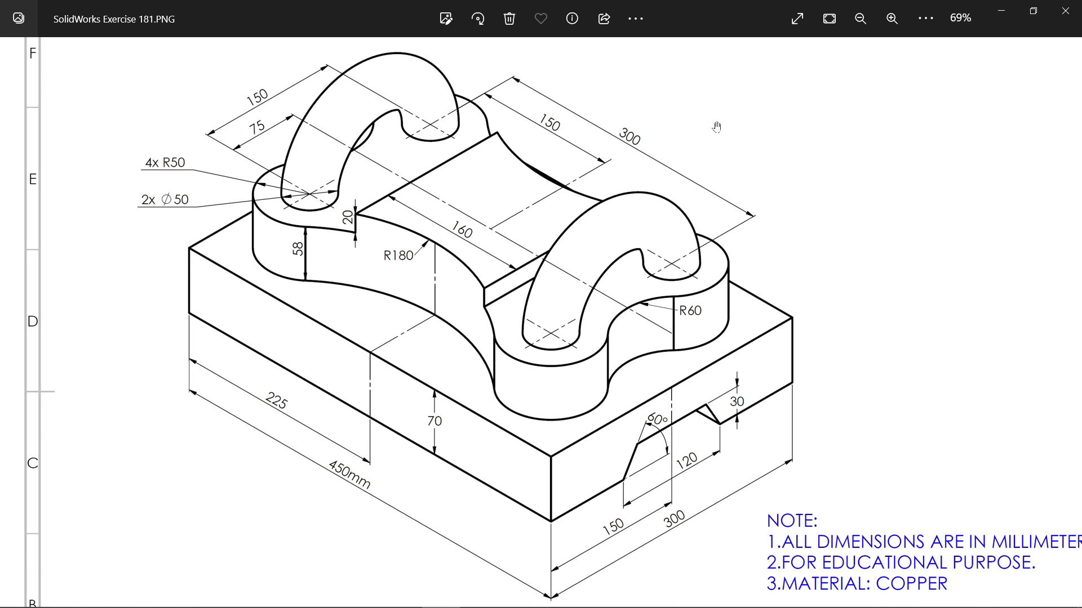
Step: Sketch a construction center rectangle from the origin on the block's top face
left_click(996, 13)
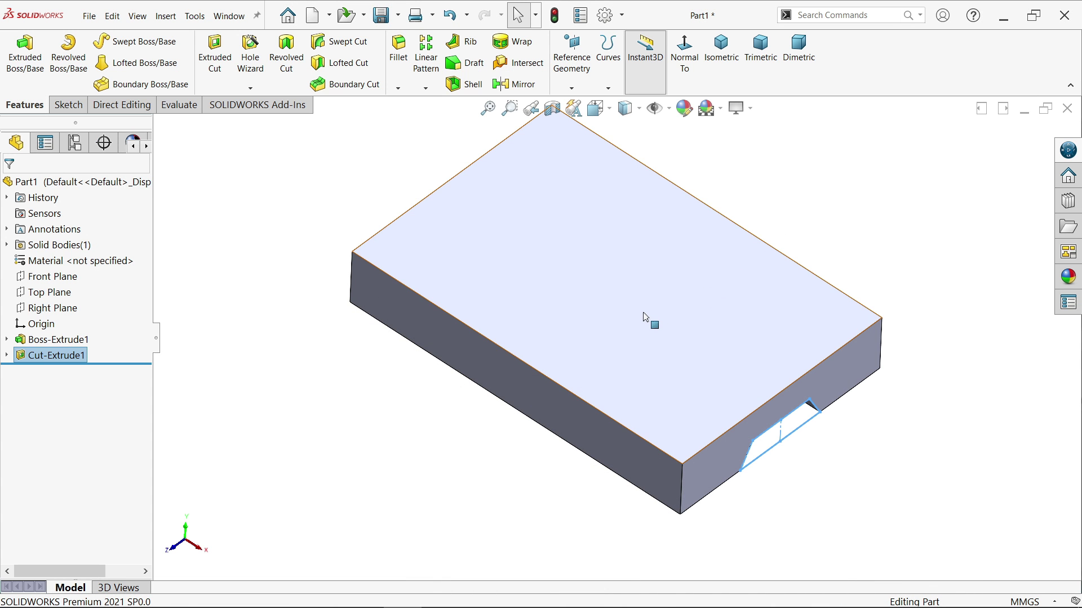
left_click(646, 319)
left_click(694, 280)
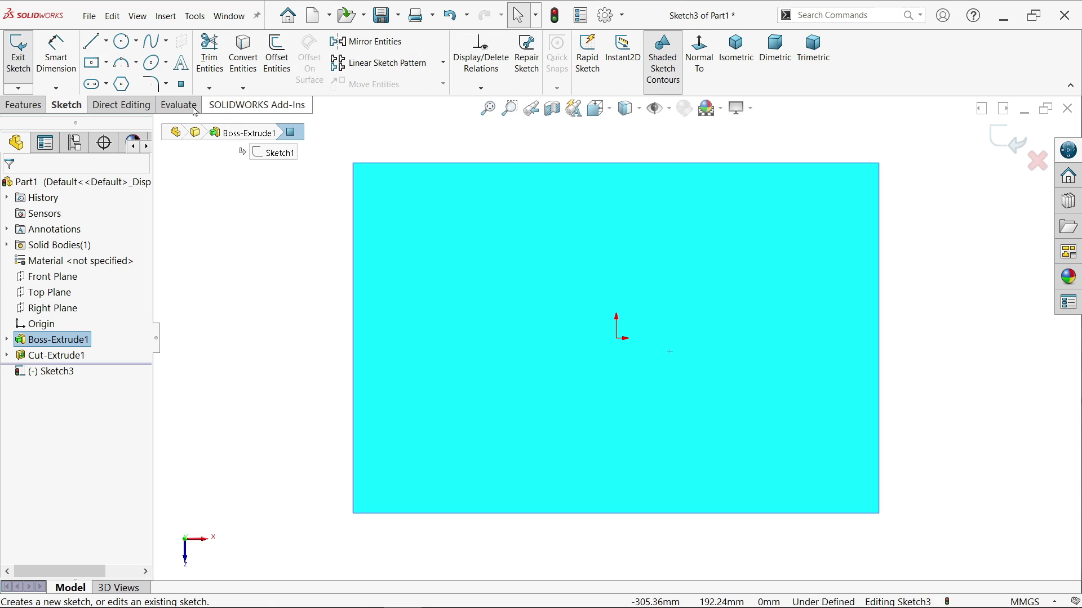
left_click(108, 63)
left_click(121, 97)
left_click(616, 338)
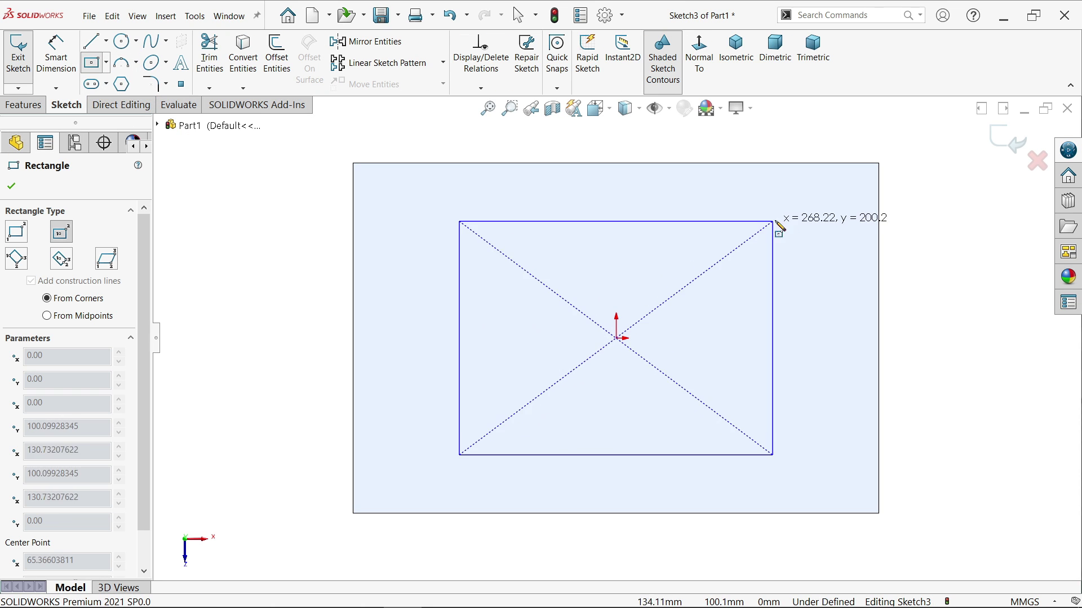
left_click(811, 220)
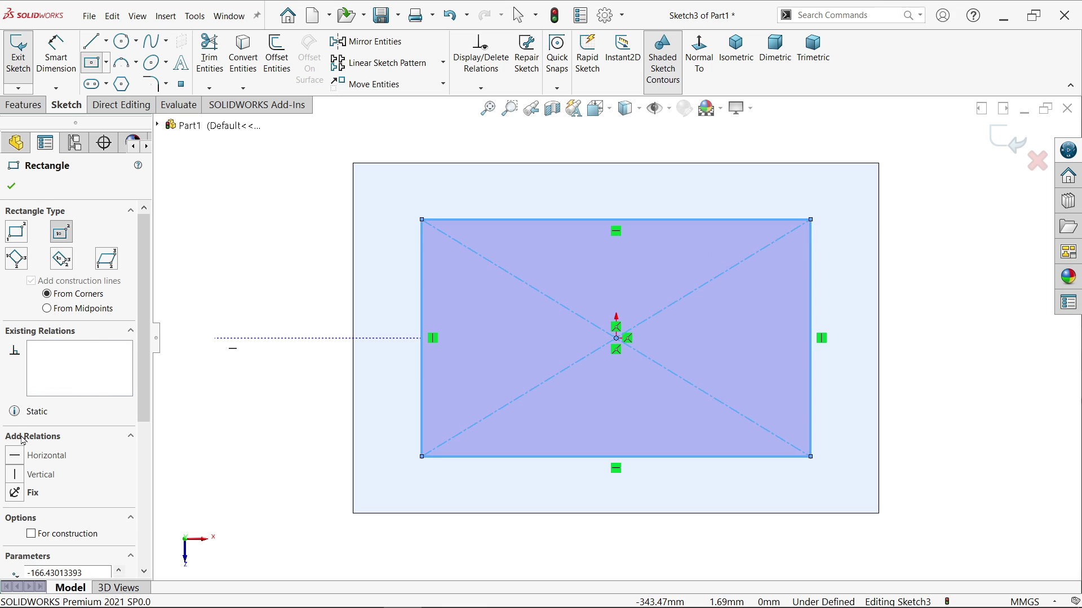
scroll(144, 439, "down", 1)
scroll(145, 438, "down", 2)
left_click(53, 414)
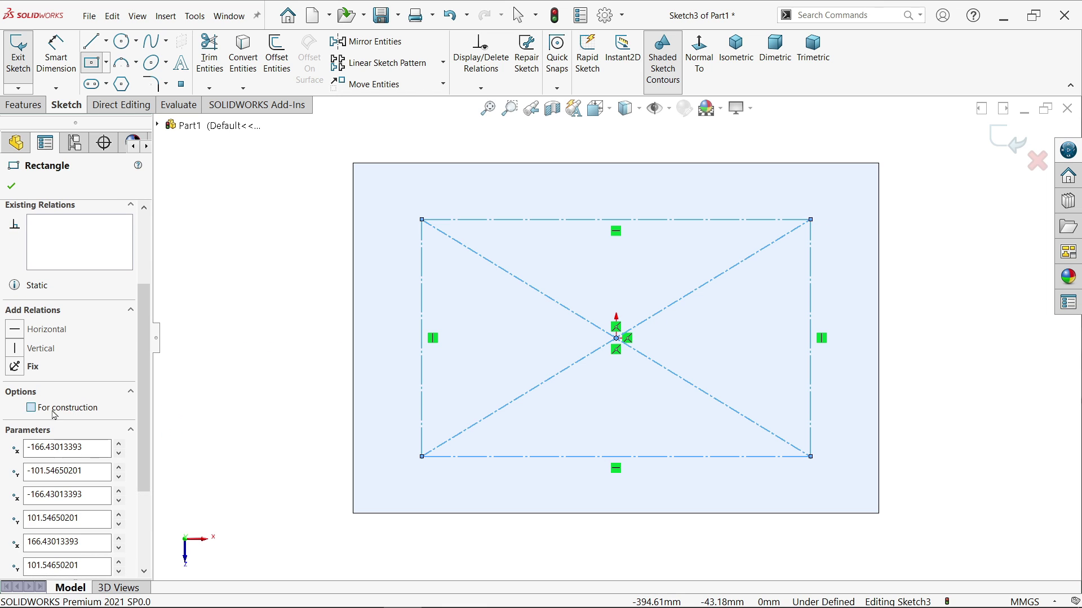
Step: Dimension the construction rectangle 300 mm wide and 150 mm high
left_click(56, 53)
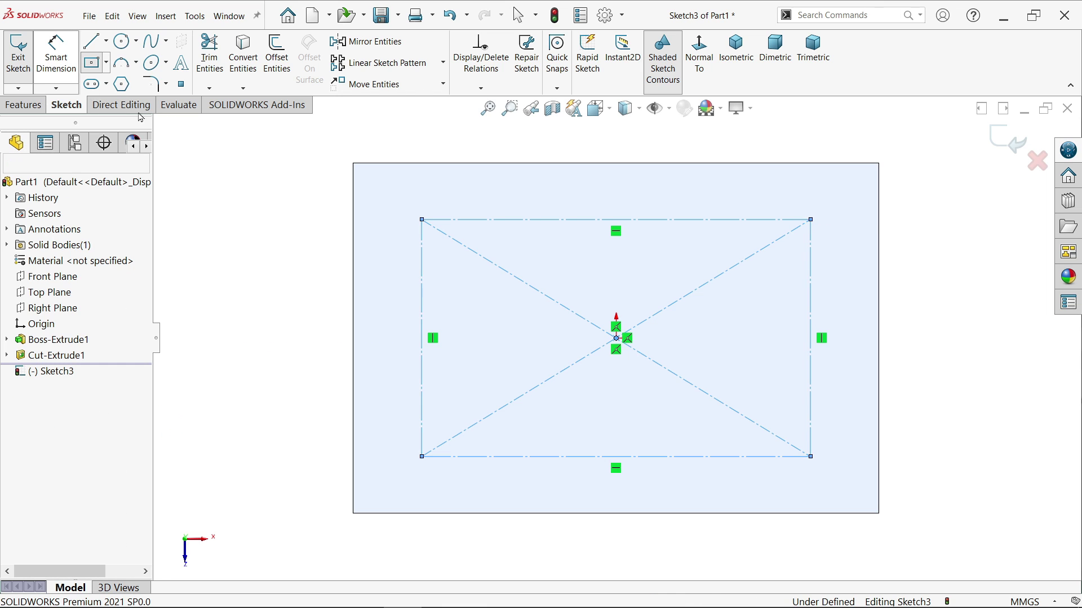
left_click(668, 220)
left_click(656, 134)
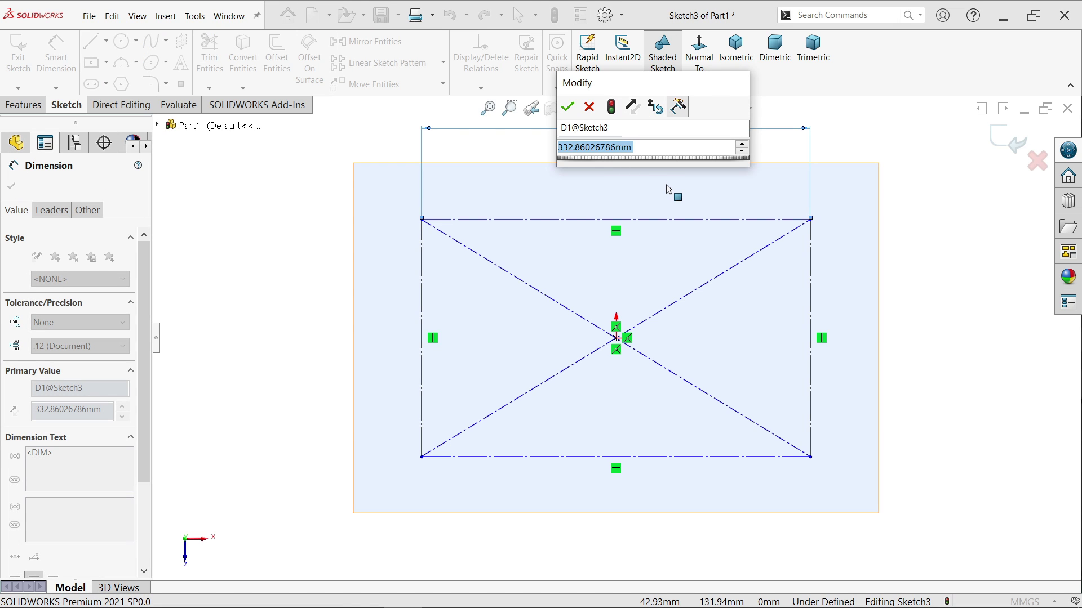
type("300")
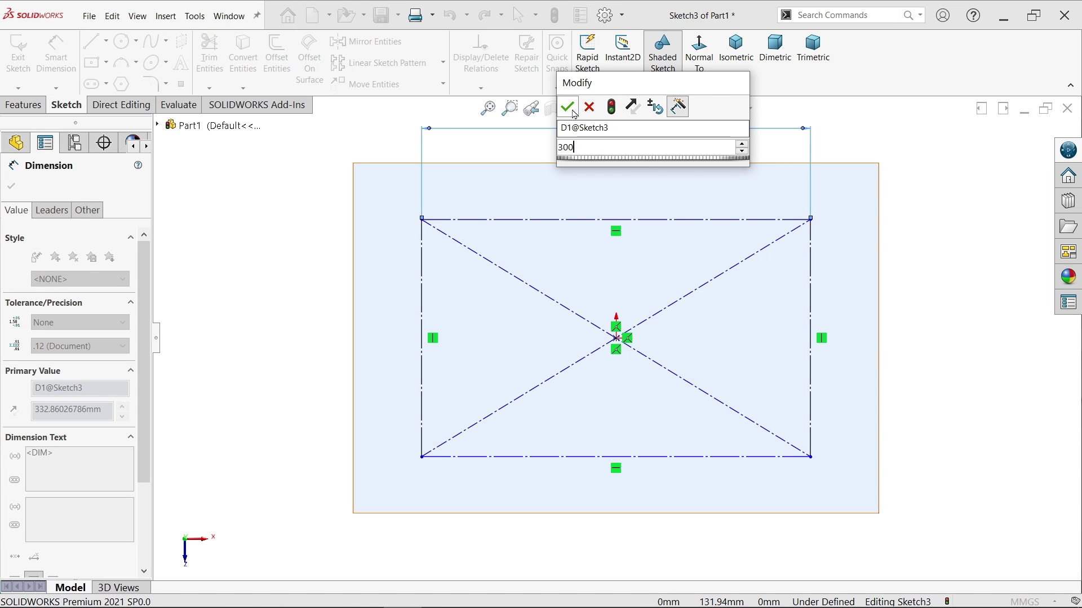
key("Return")
left_click(792, 320)
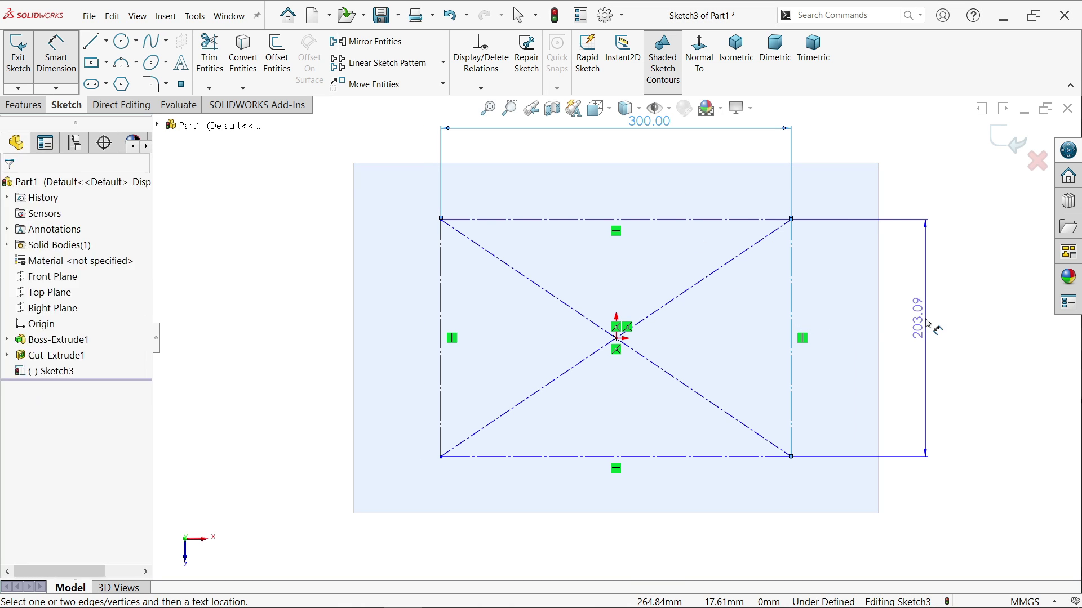
left_click(925, 324)
type("150")
key("Return")
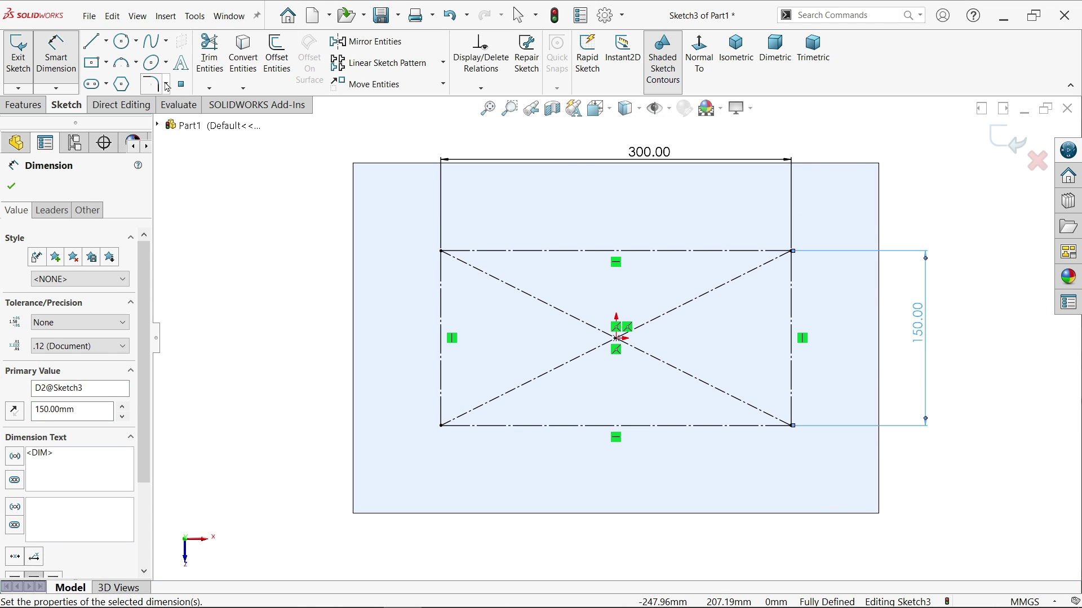
Step: Draw circles on the rectangle's top-right and top-left corners and make them equal
left_click(124, 46)
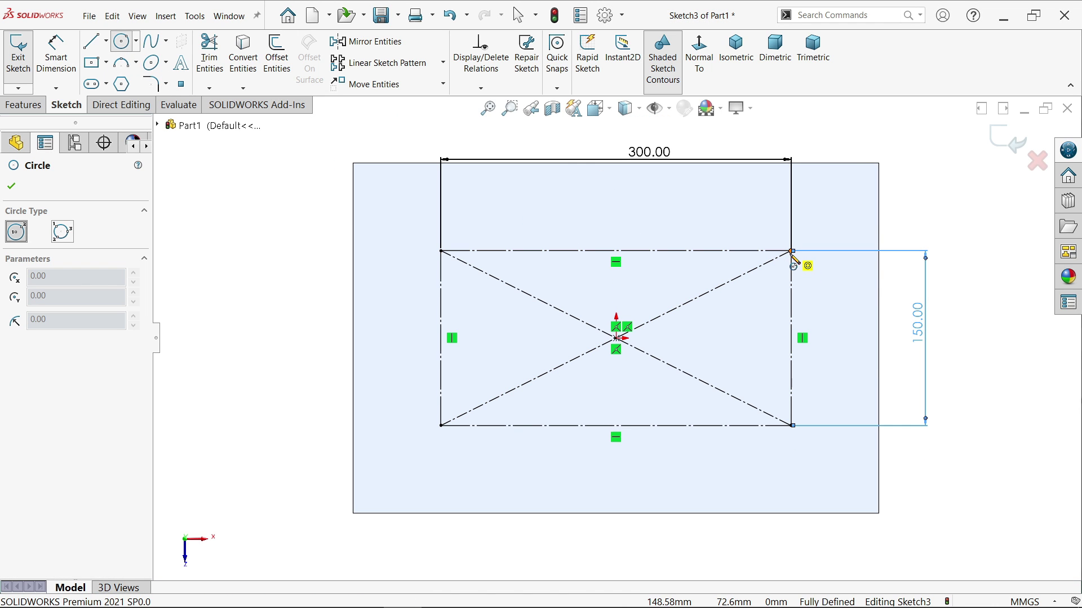
left_click_drag(791, 251, 819, 222)
left_click_drag(440, 251, 471, 221)
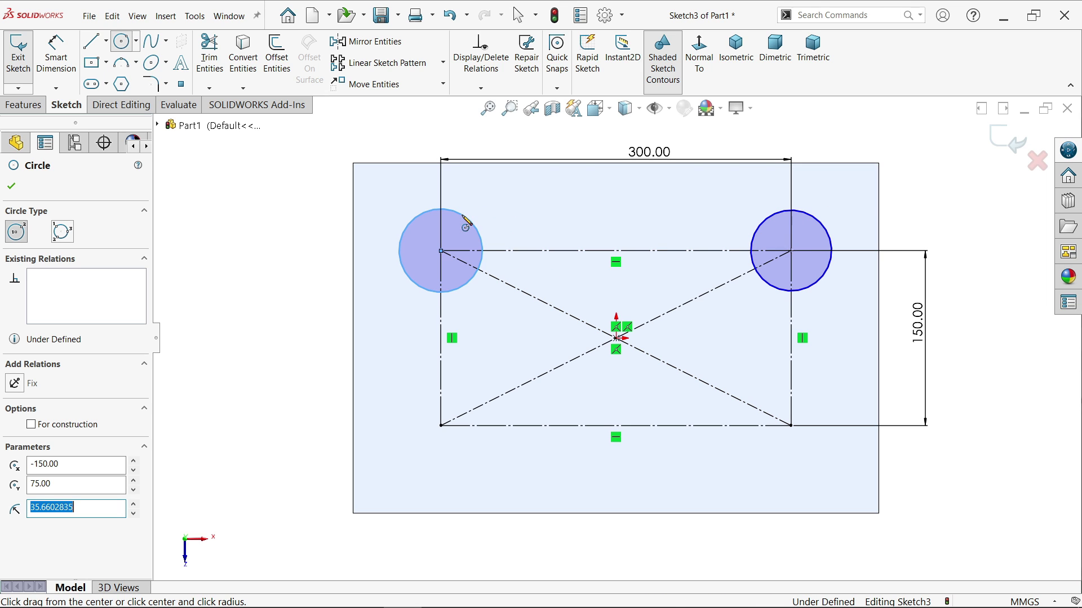
right_click(579, 200)
left_click(619, 208)
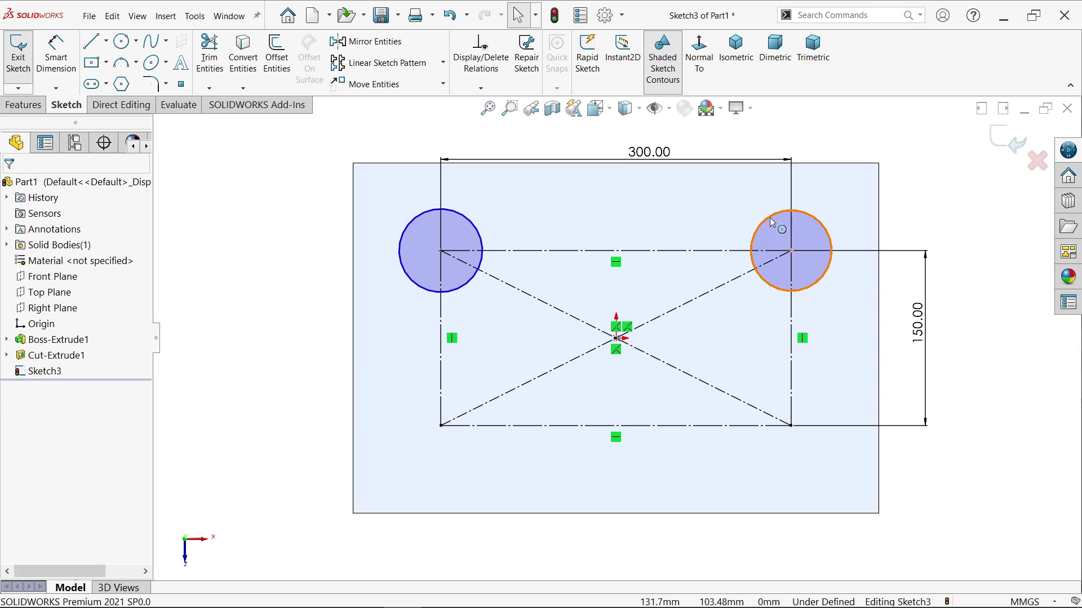
left_click(773, 223)
left_click(485, 257, "ctrl")
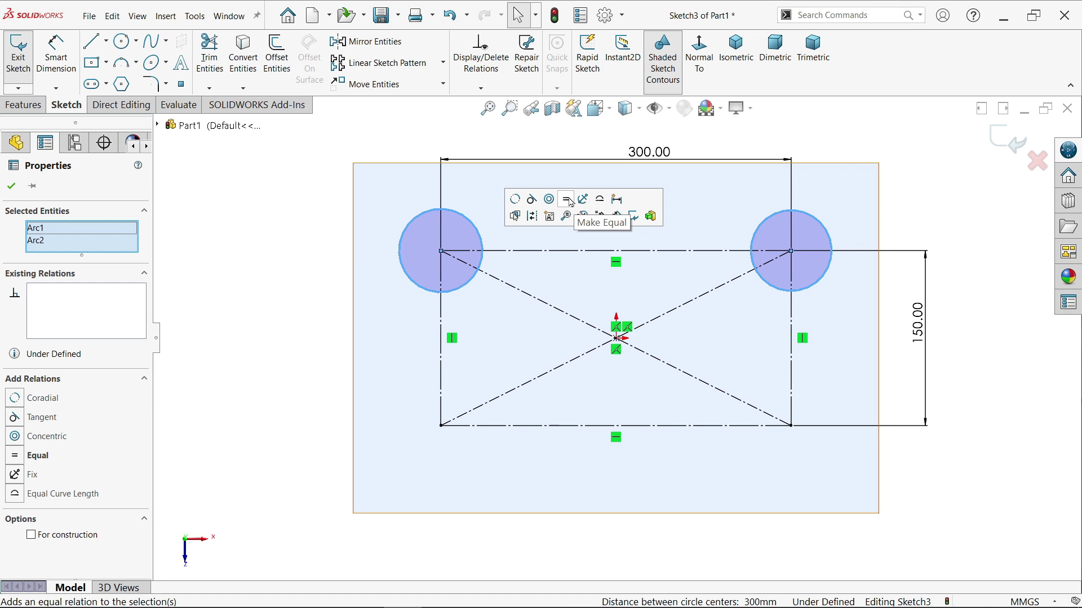
left_click(567, 201)
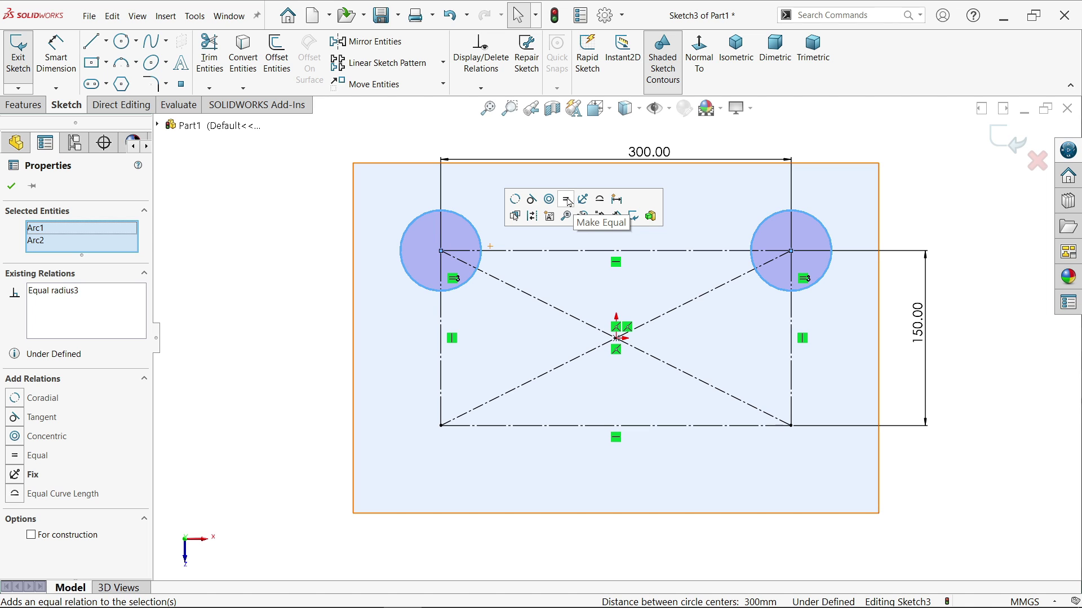
Step: Connect the circle tops with a sagging three-point arc made tangent to the right circle
left_click(120, 65)
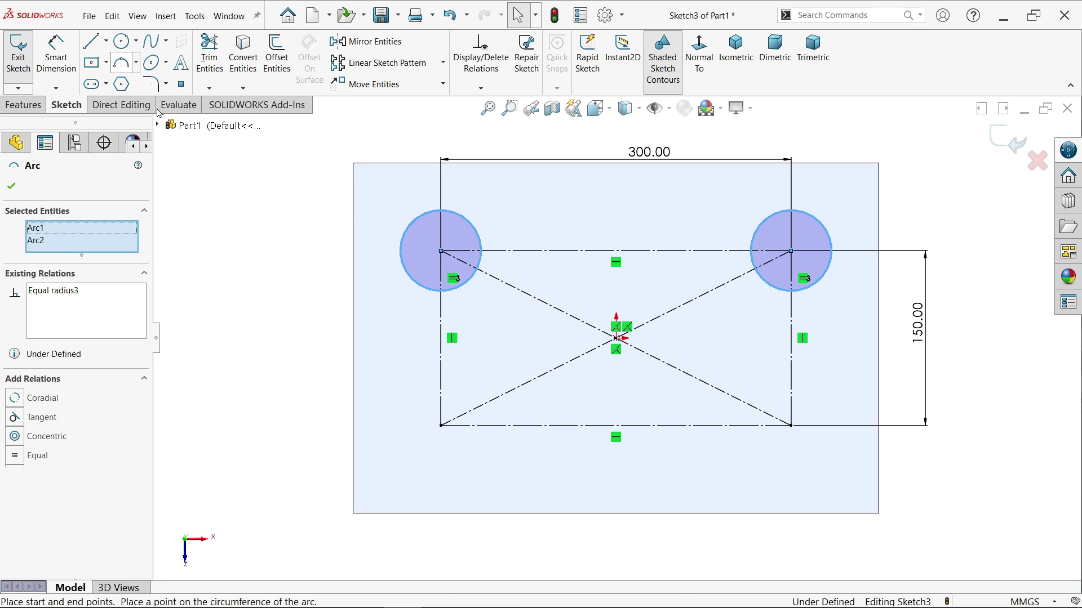
left_click(458, 215)
left_click(776, 215)
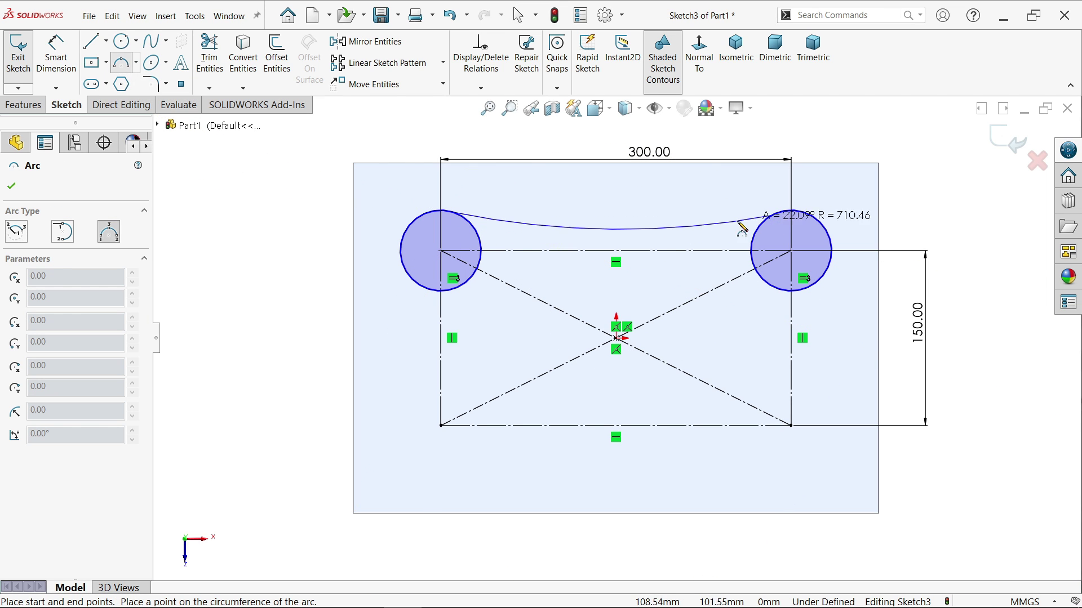
left_click(676, 231)
key("Escape")
scroll(665, 169, "down", 3)
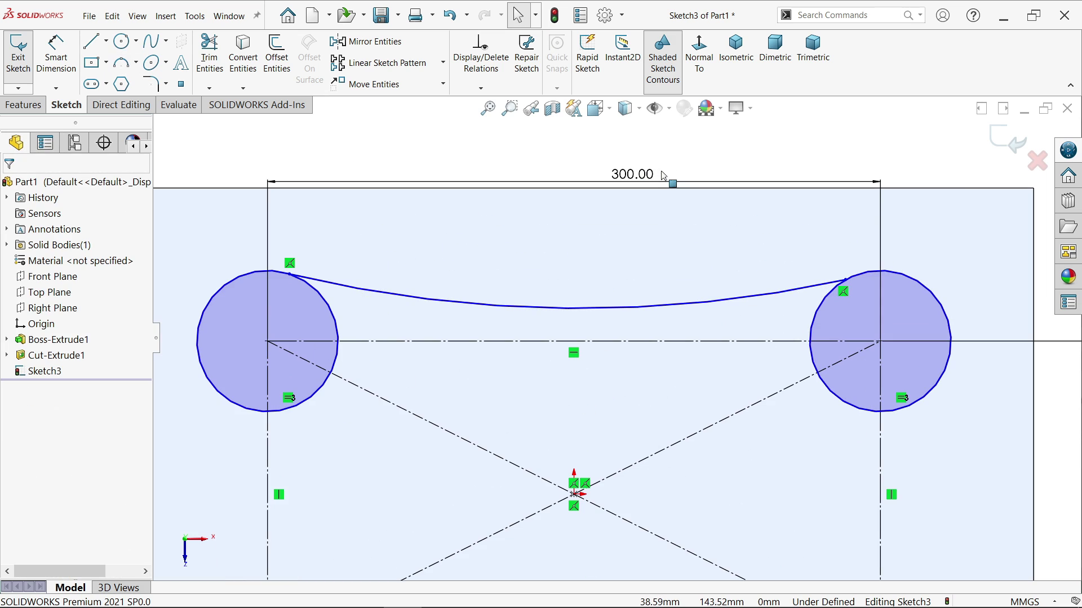
left_click(715, 303)
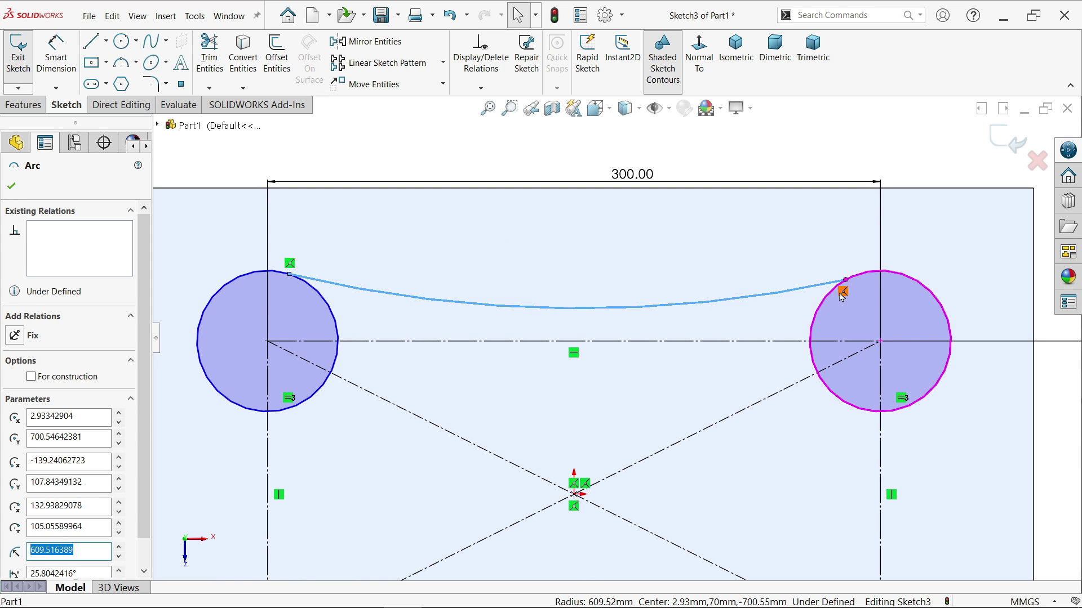
left_click(833, 300, "ctrl")
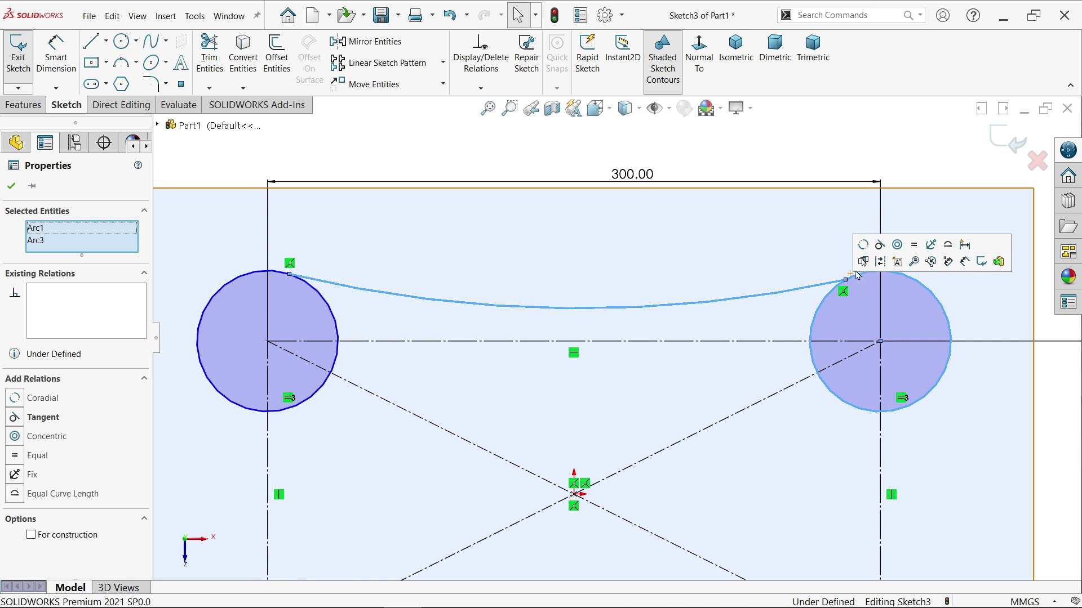
left_click(882, 249)
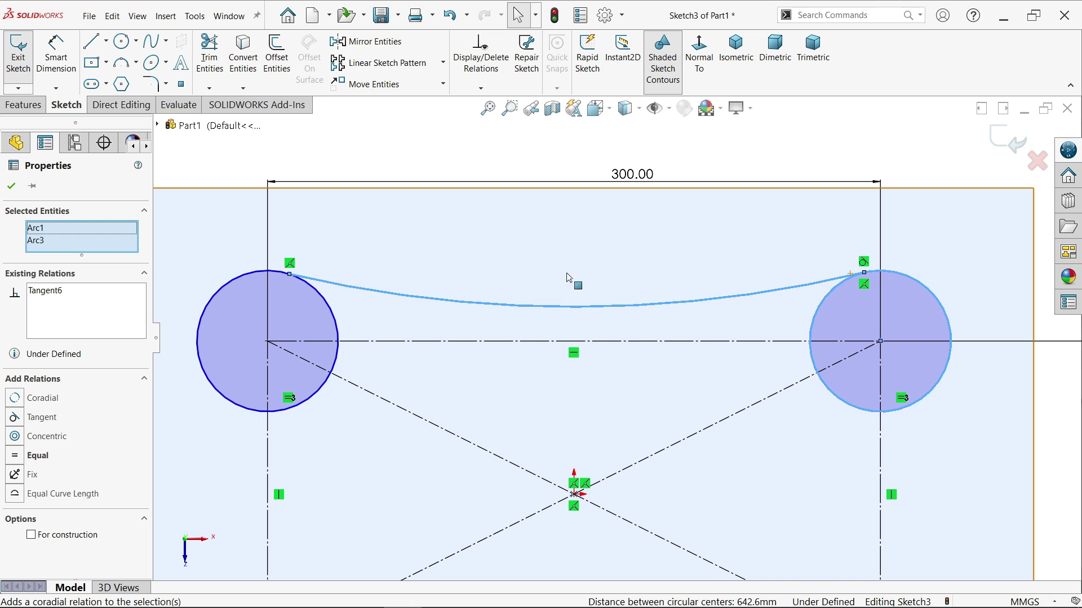
left_click(335, 319)
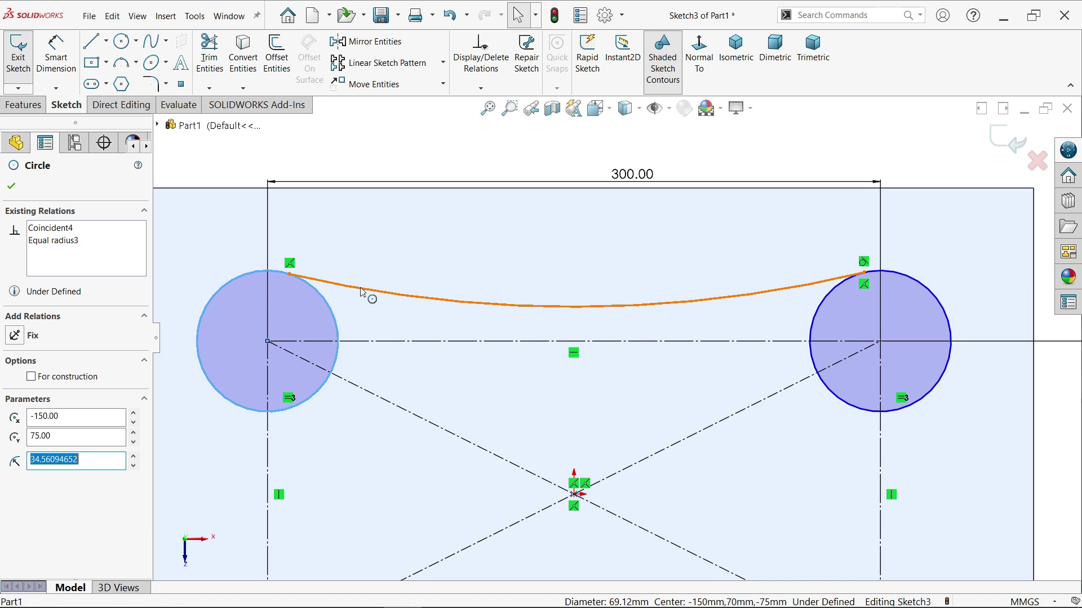
left_click(362, 293, "ctrl")
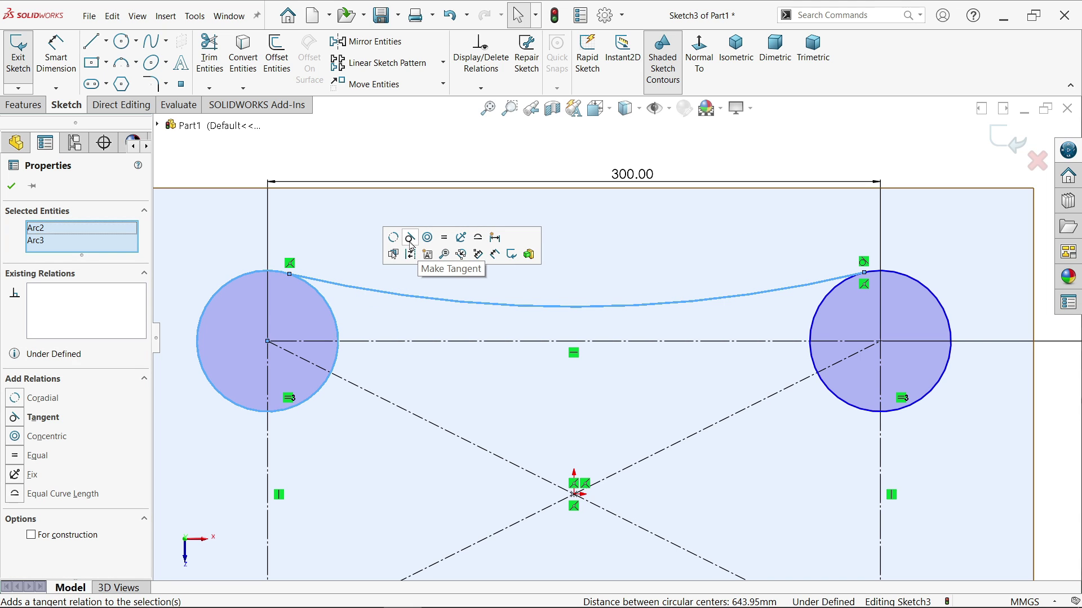
Step: Make the arc tangent to the left circle and set the circle diameter to 100 mm
left_click(411, 246)
left_click(191, 180)
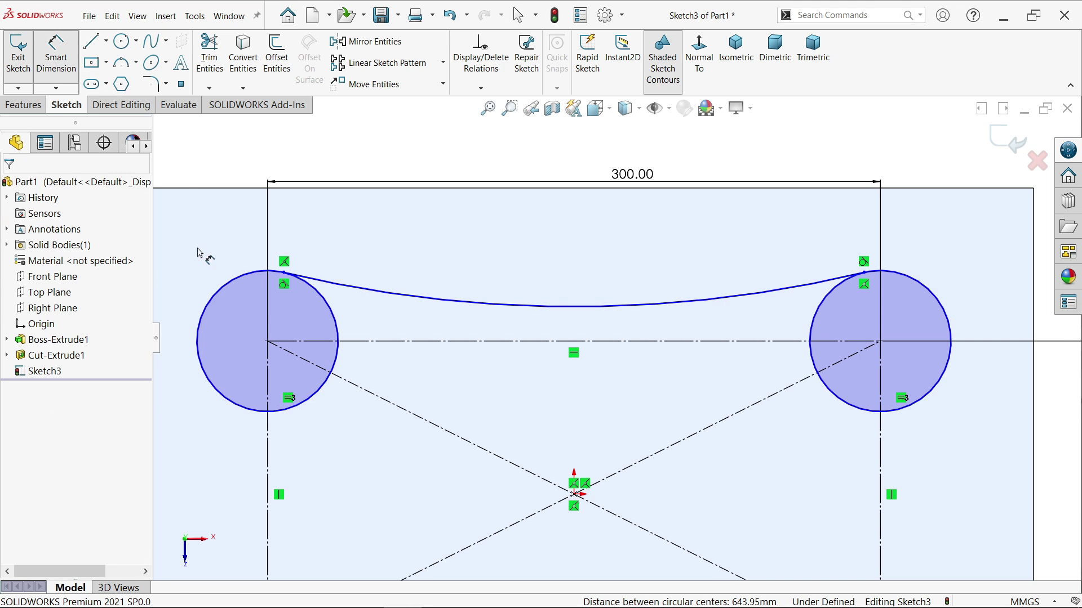
left_click(225, 287)
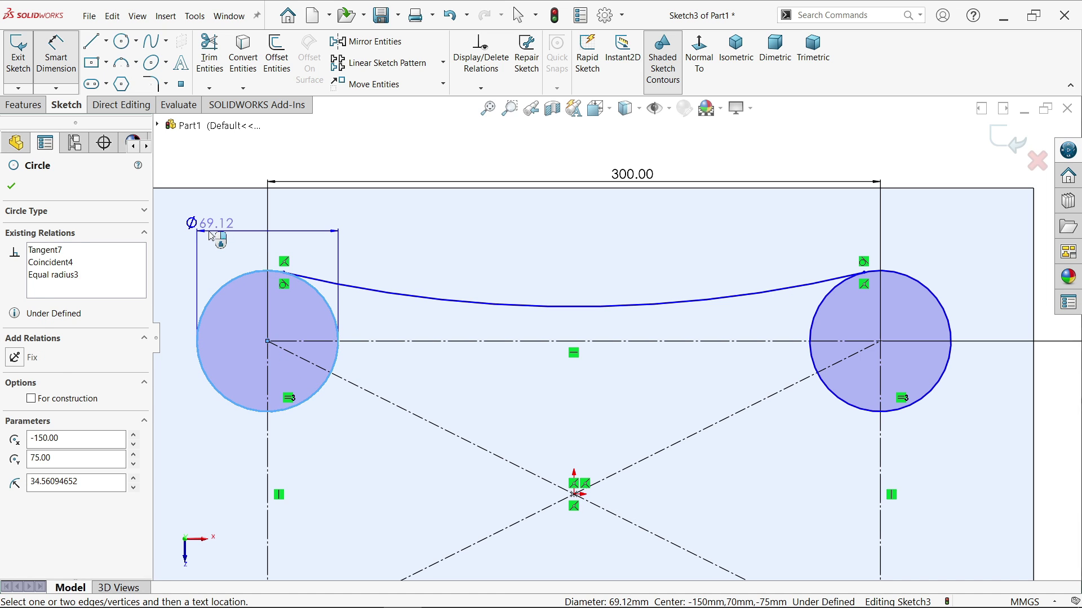
left_click(209, 231)
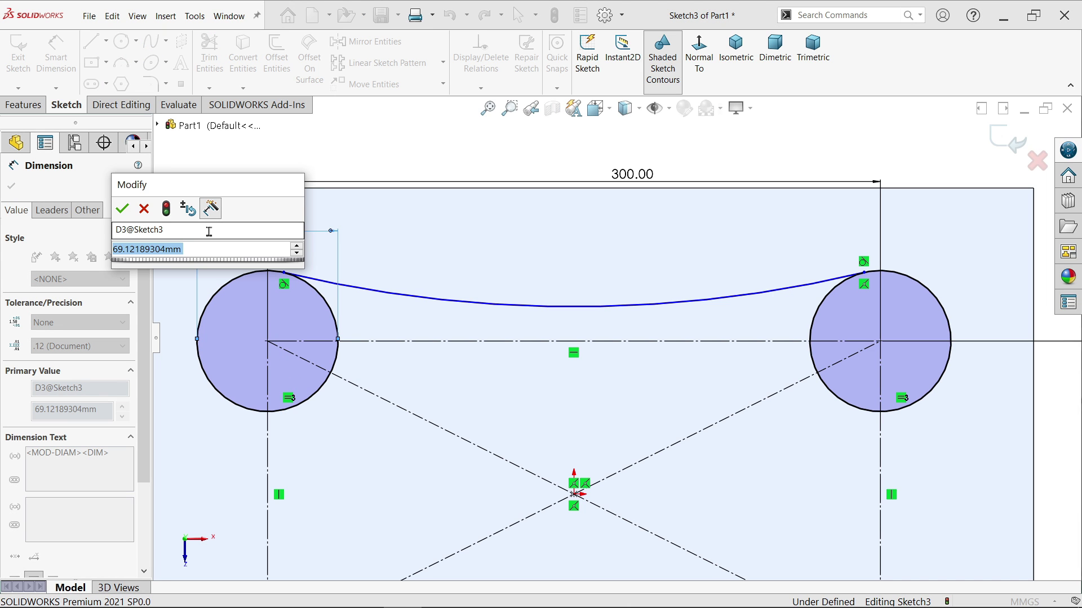
type("100")
key("Return")
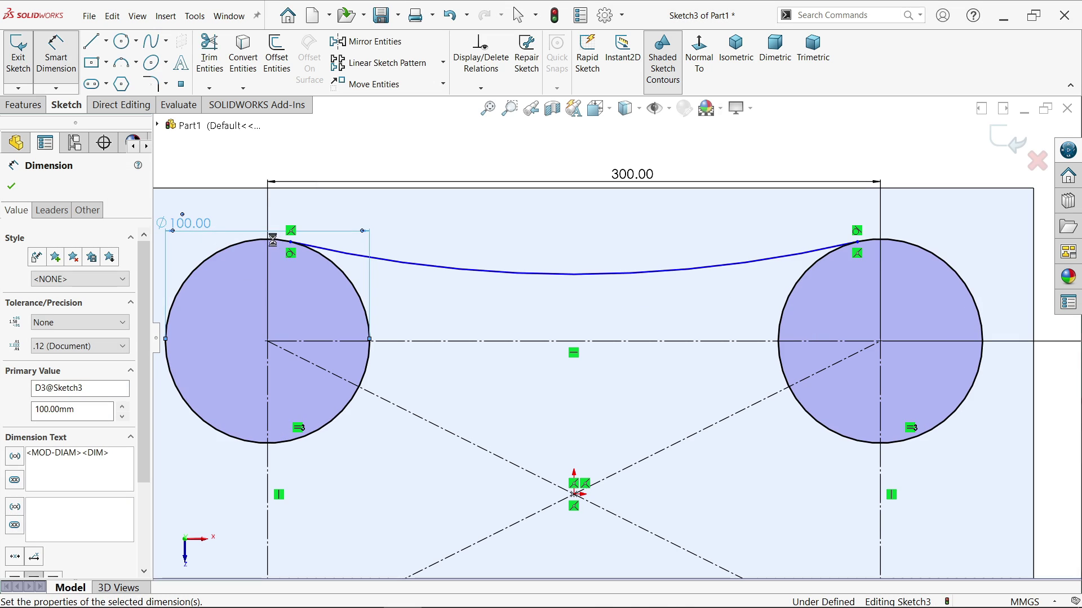
Step: Dimension the connecting arc to R180, fully defining Sketch3
left_click(586, 277)
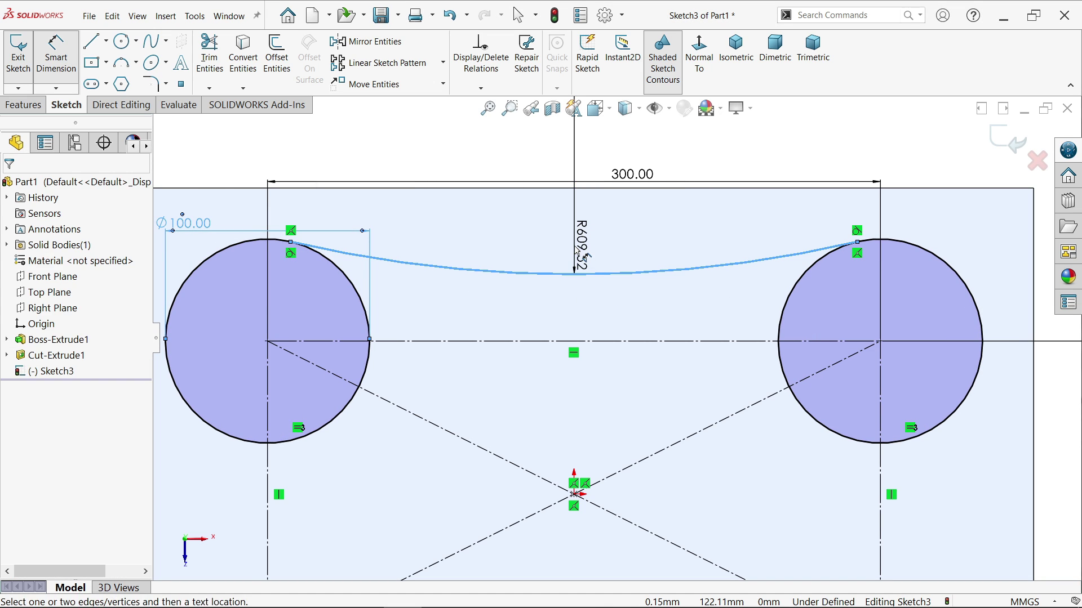
left_click(580, 254)
type("180")
key("Return")
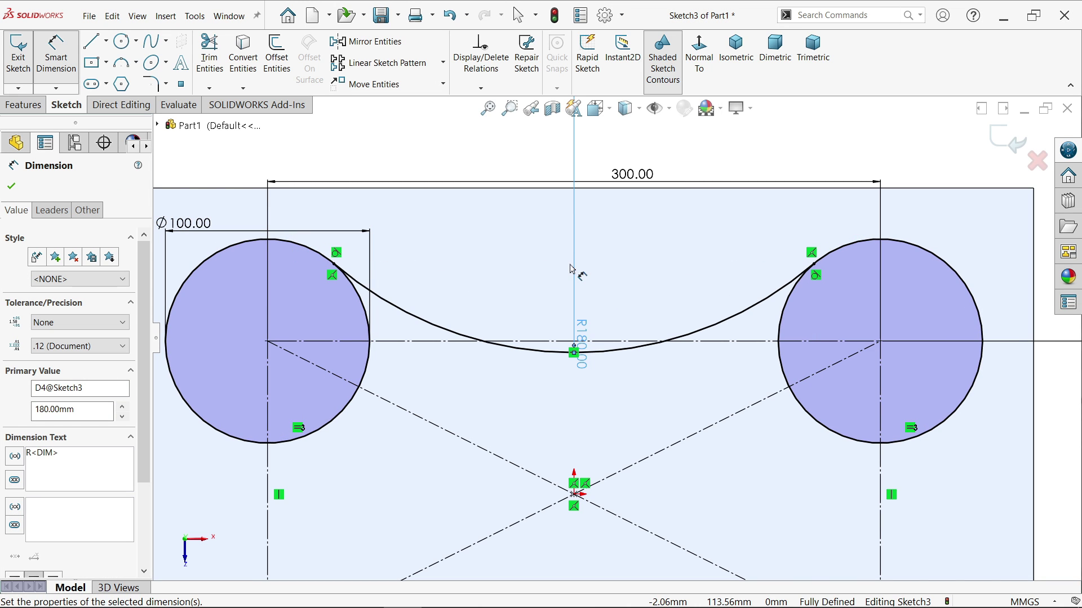
scroll(591, 307, "up", 5)
scroll(609, 372, "down", 3)
scroll(606, 338, "down", 1)
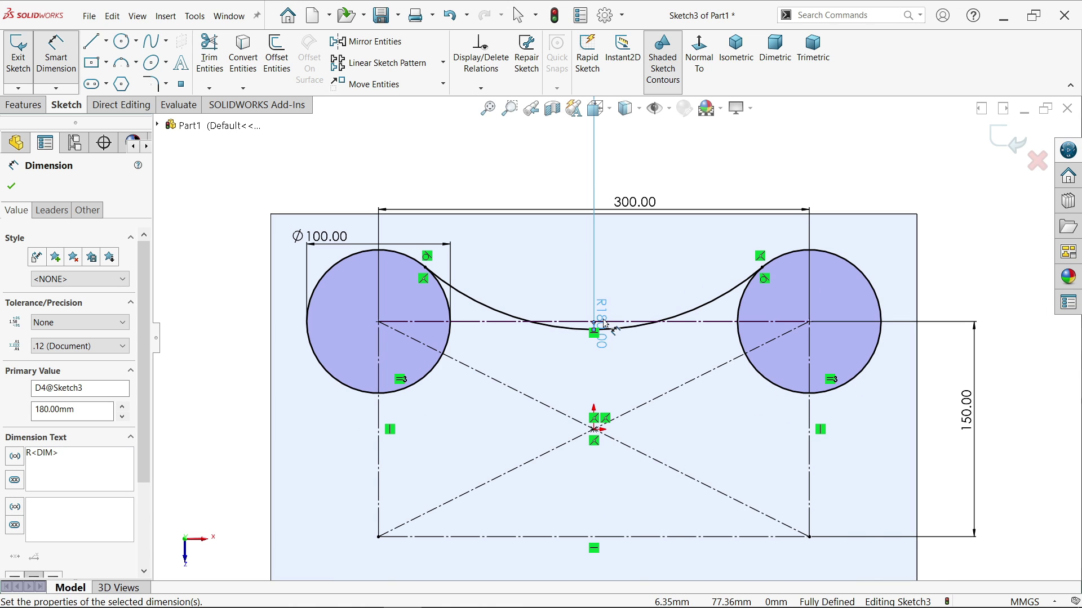
scroll(606, 338, "up", 2)
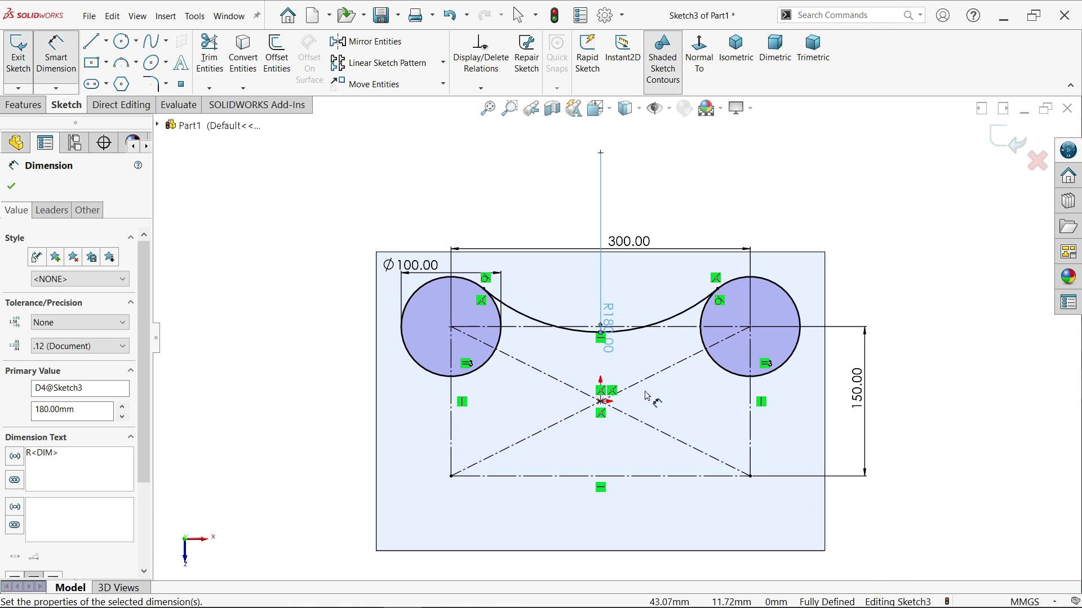
scroll(648, 476, "down", 3)
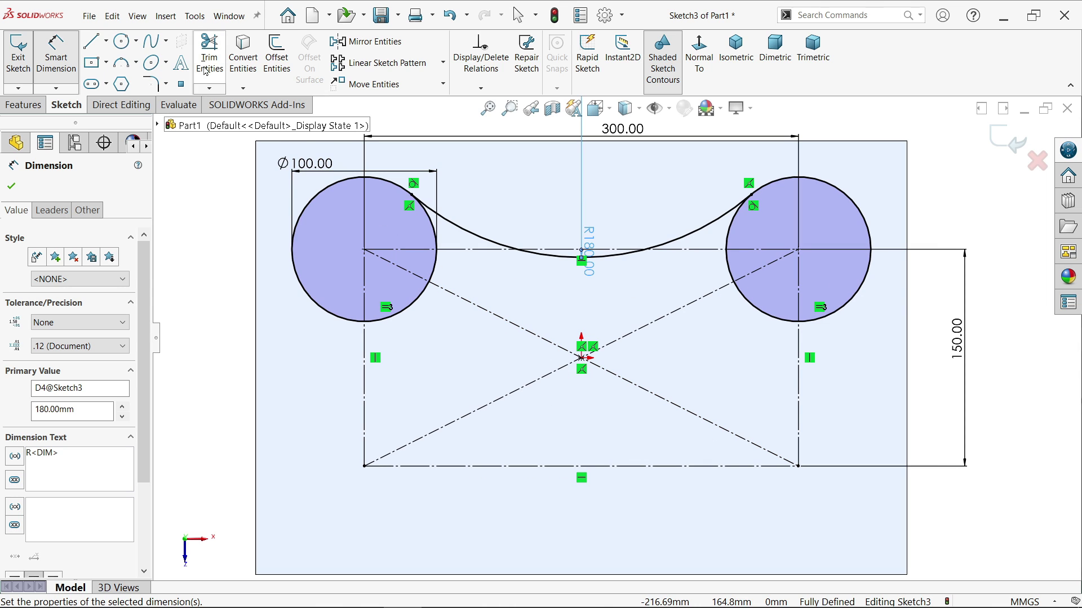
Step: Draw a short horizontal centerline from the sketch origin to the right
left_click(106, 42)
left_click(121, 75)
left_click(582, 358)
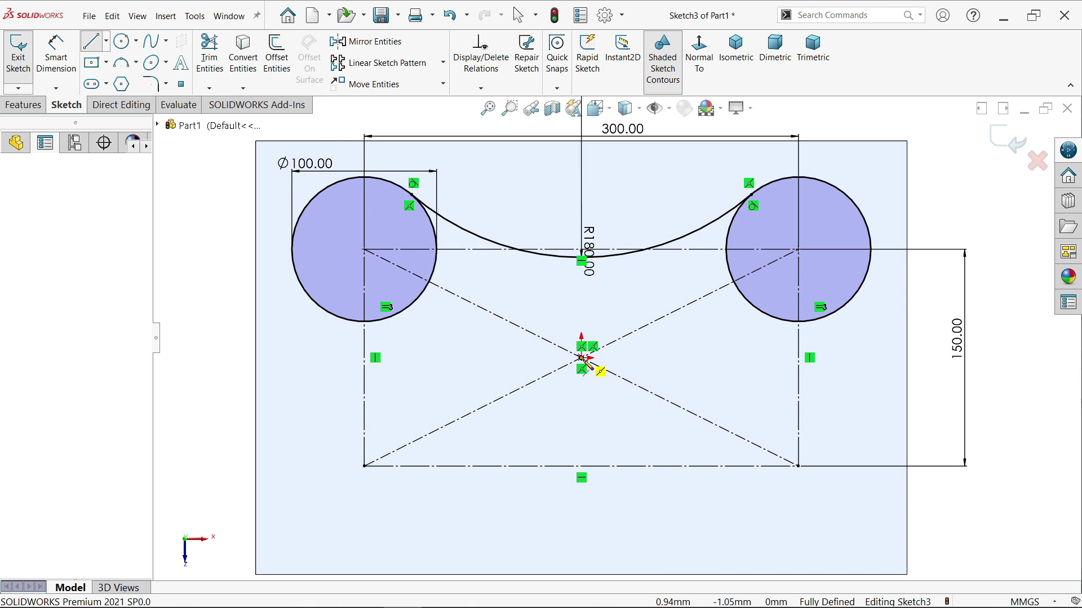
left_click(636, 358)
right_click(674, 342)
left_click(698, 347)
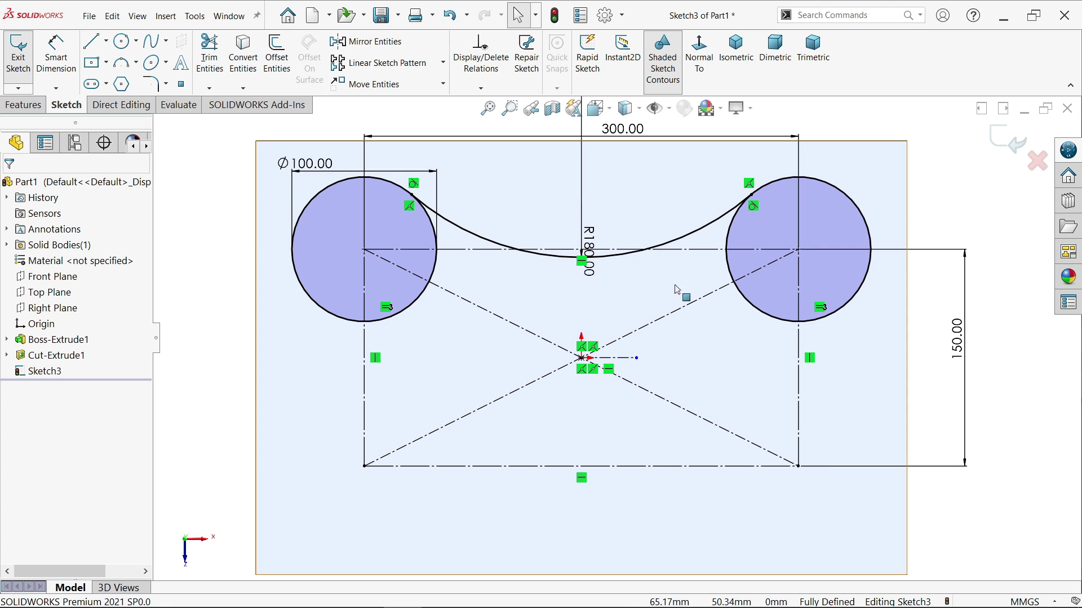
Step: Mirror the left circle, top arc and right circle about the horizontal centerline
left_click(367, 41)
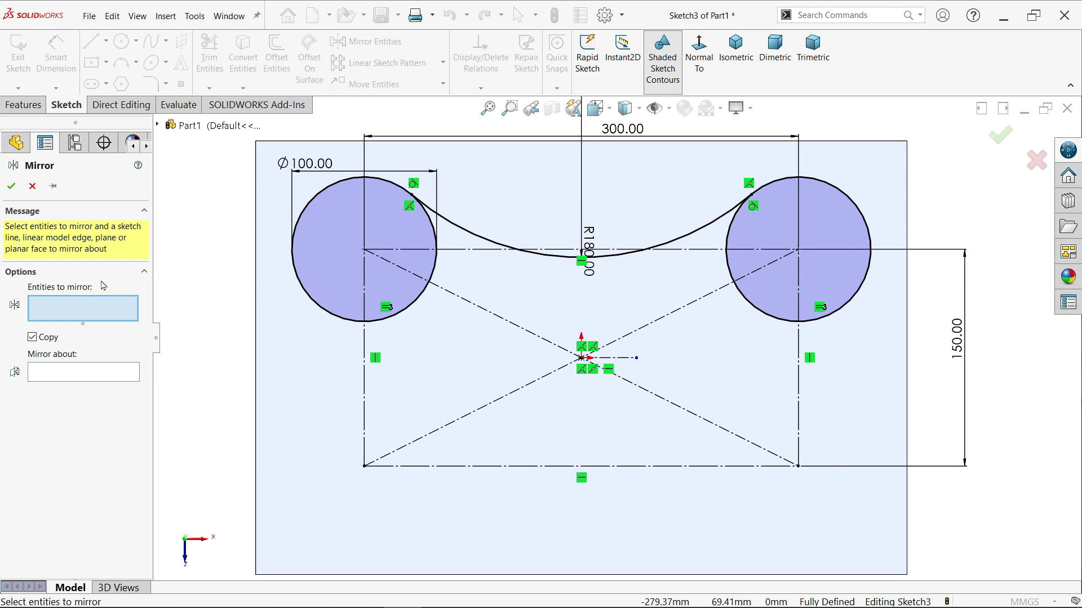
left_click(338, 188)
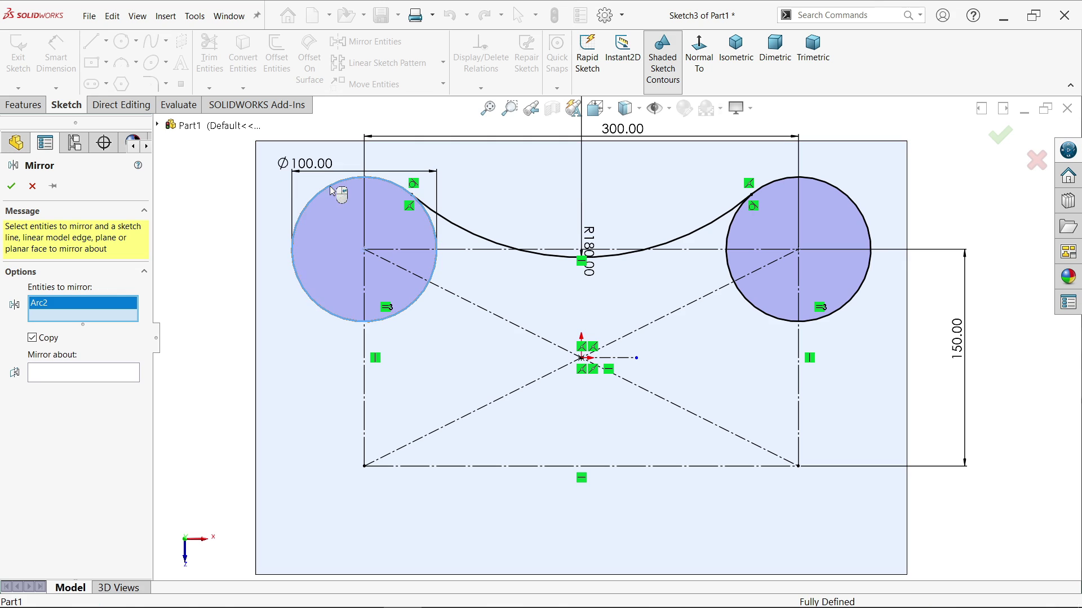
left_click(504, 248)
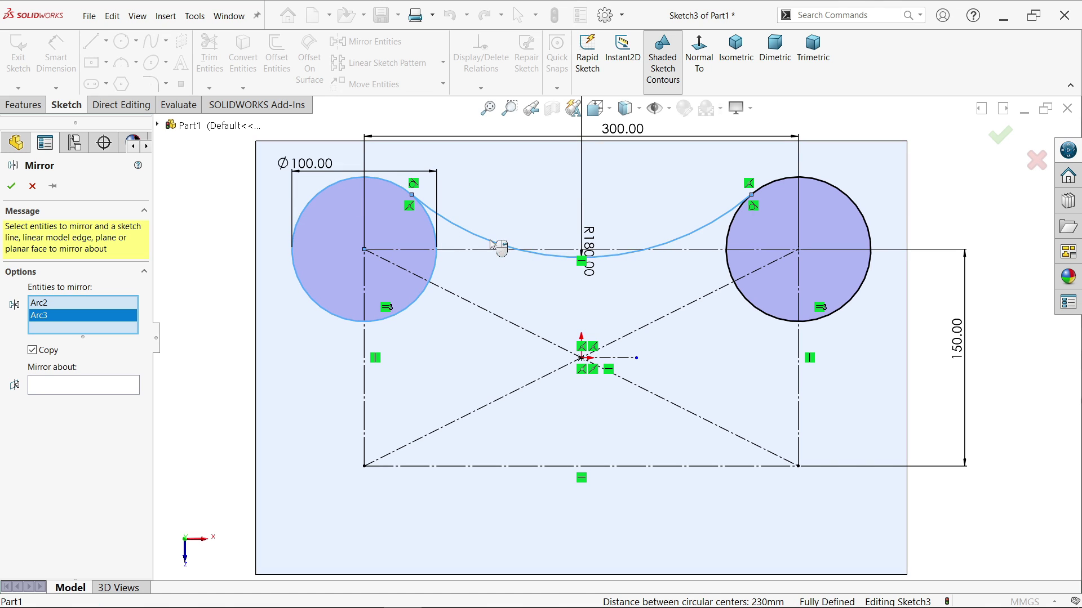
left_click(734, 232)
left_click(79, 398)
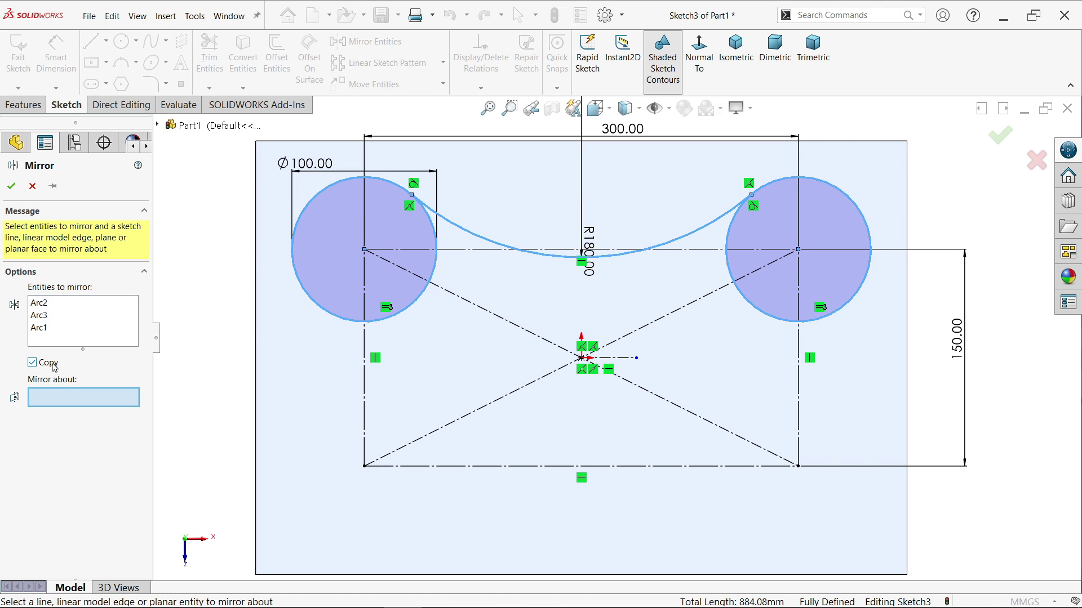
left_click(616, 359)
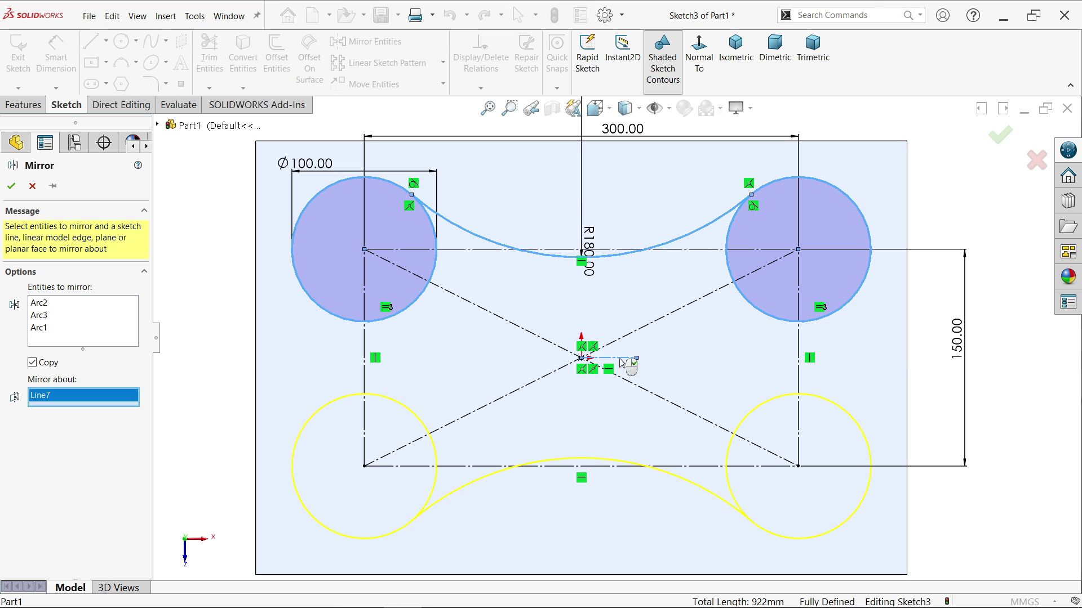
Step: Accept the mirror and draw a three-point arc joining the two left circles
left_click(12, 187)
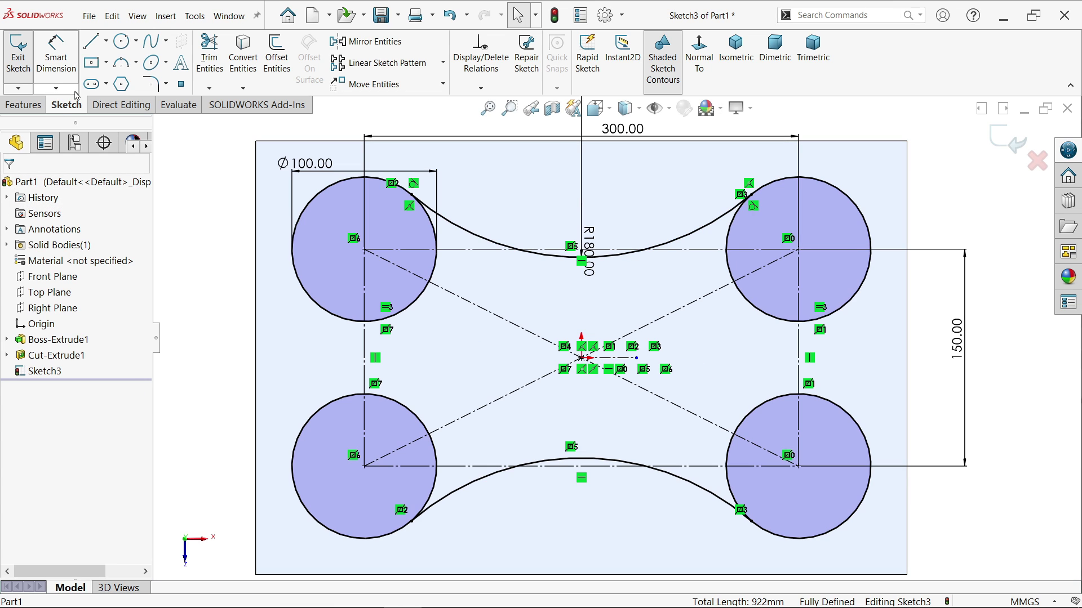
left_click(125, 63)
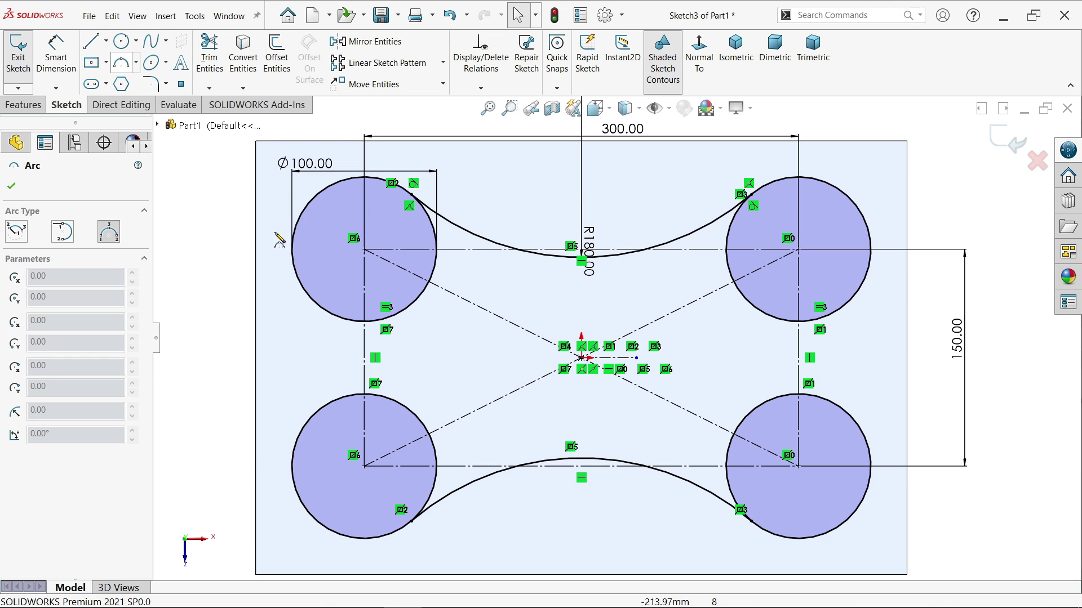
left_click(295, 273)
left_click(306, 427)
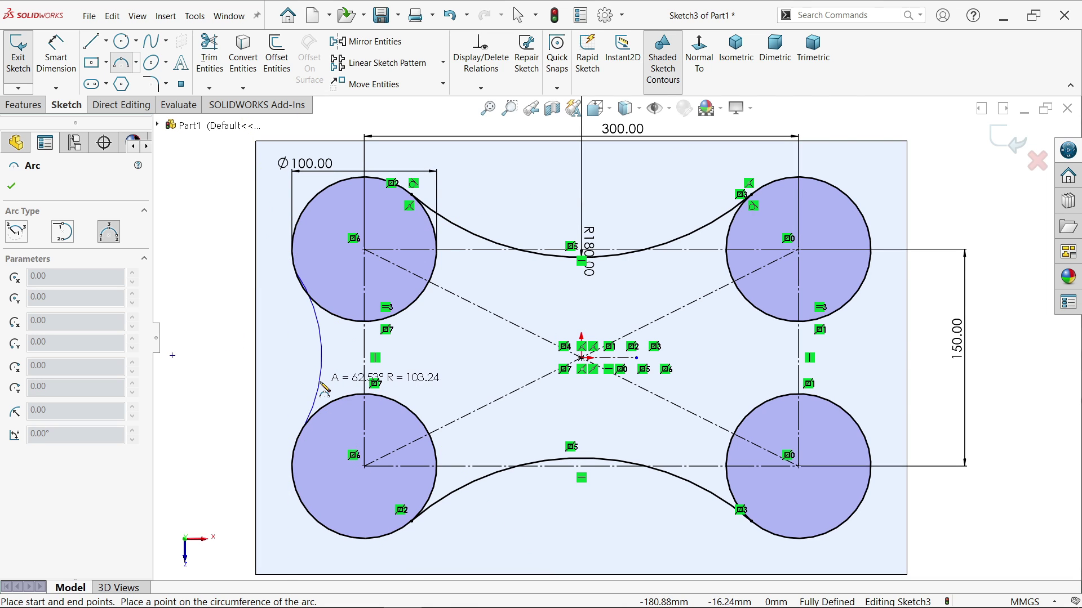
left_click(322, 350)
right_click(229, 305)
left_click(247, 304)
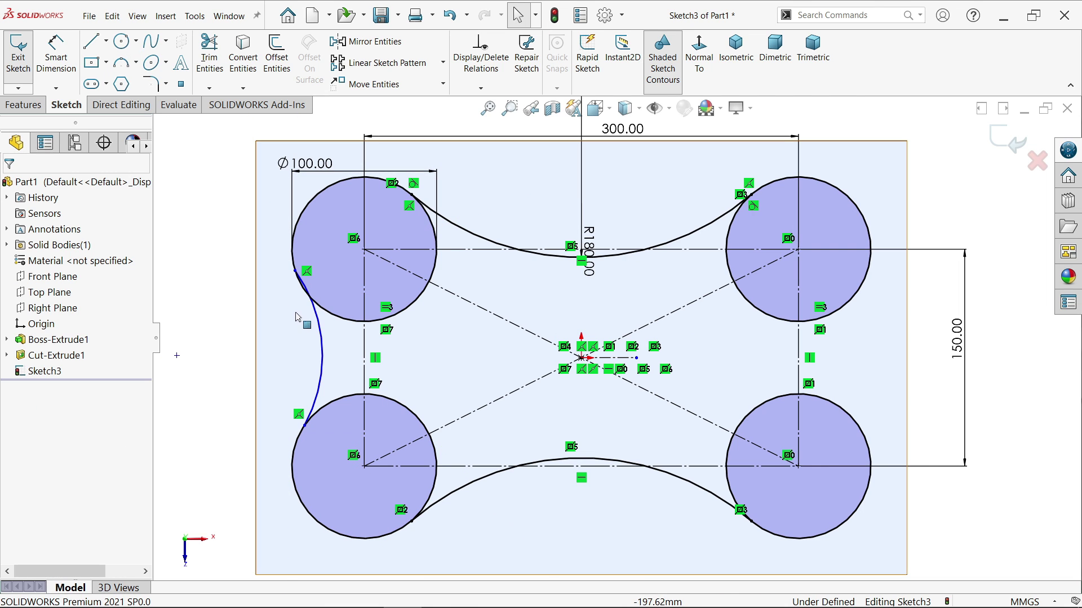
Step: Make the left arc tangent to both the top-left and lower-left circles
left_click(332, 319)
left_click(322, 332)
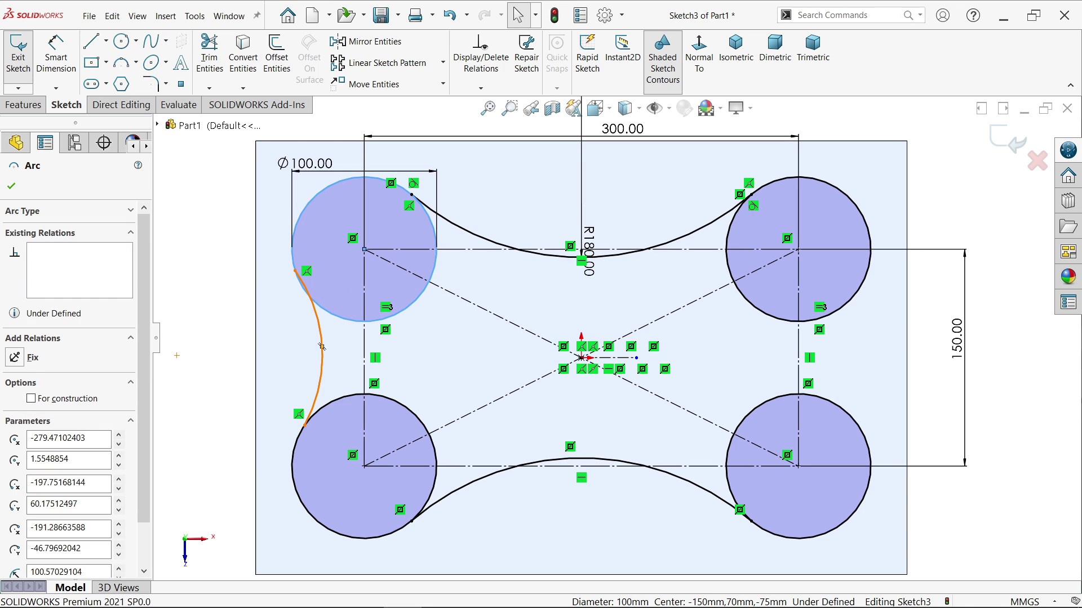
left_click(341, 317, "ctrl")
left_click(388, 291)
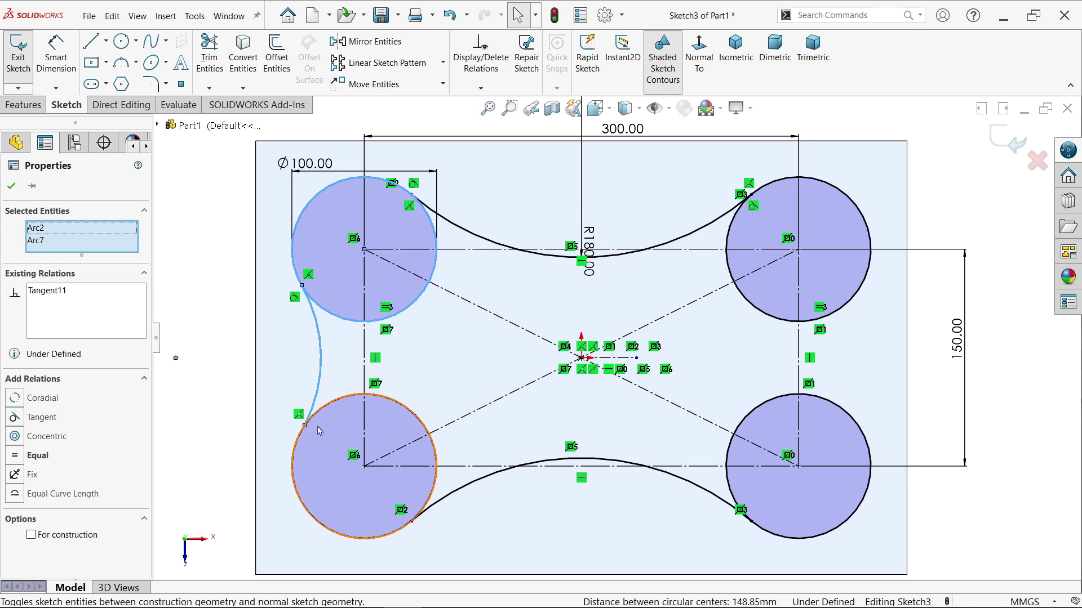
left_click(293, 456)
left_click(320, 389, "ctrl")
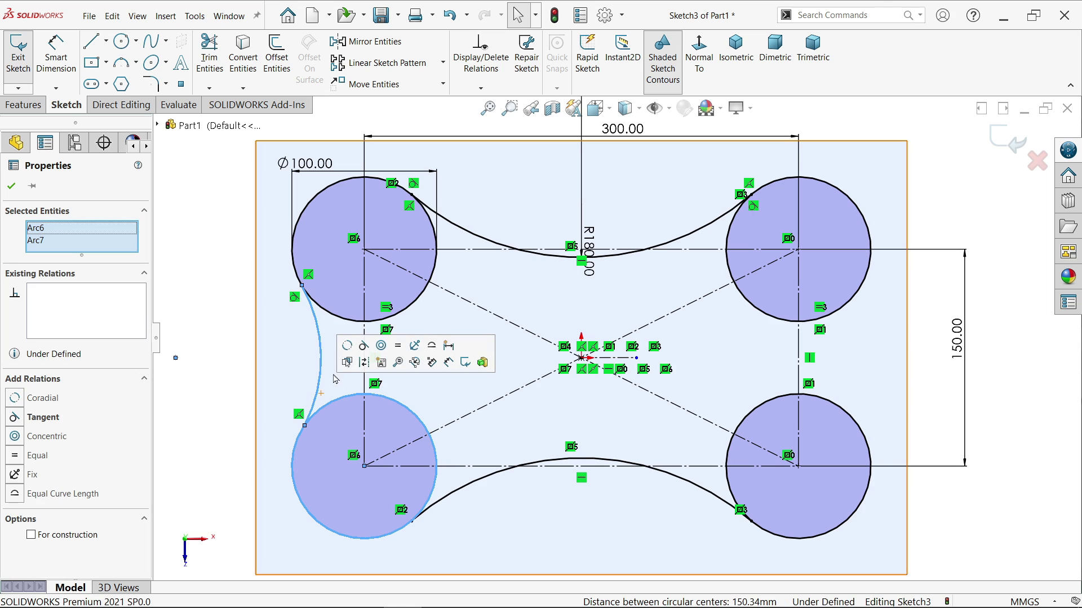
left_click(363, 345)
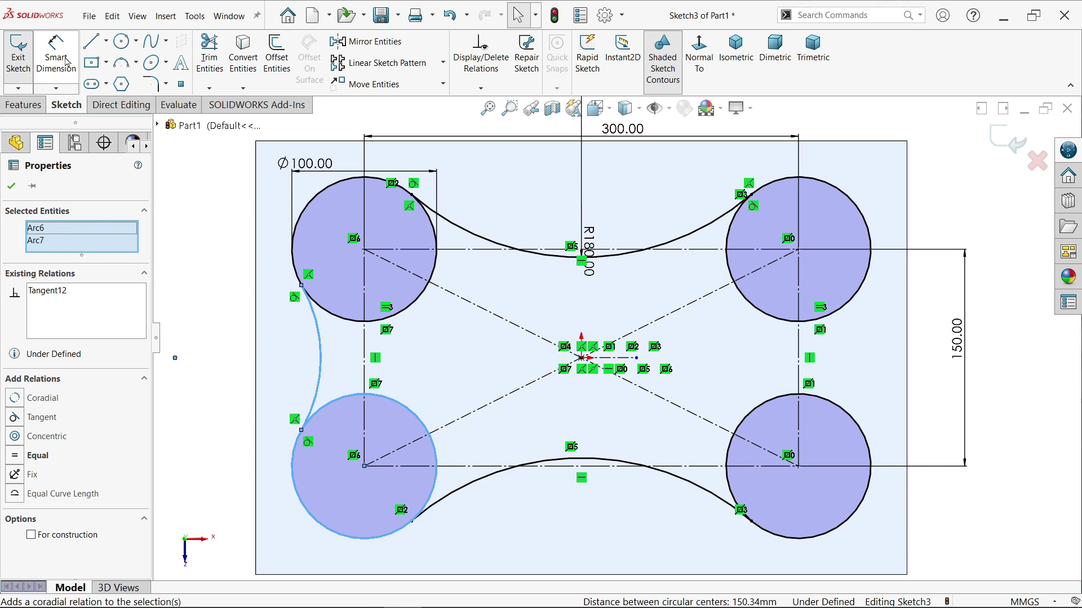
key("Escape")
Step: Dimension the left arc's radius to 60 mm
left_click(323, 366)
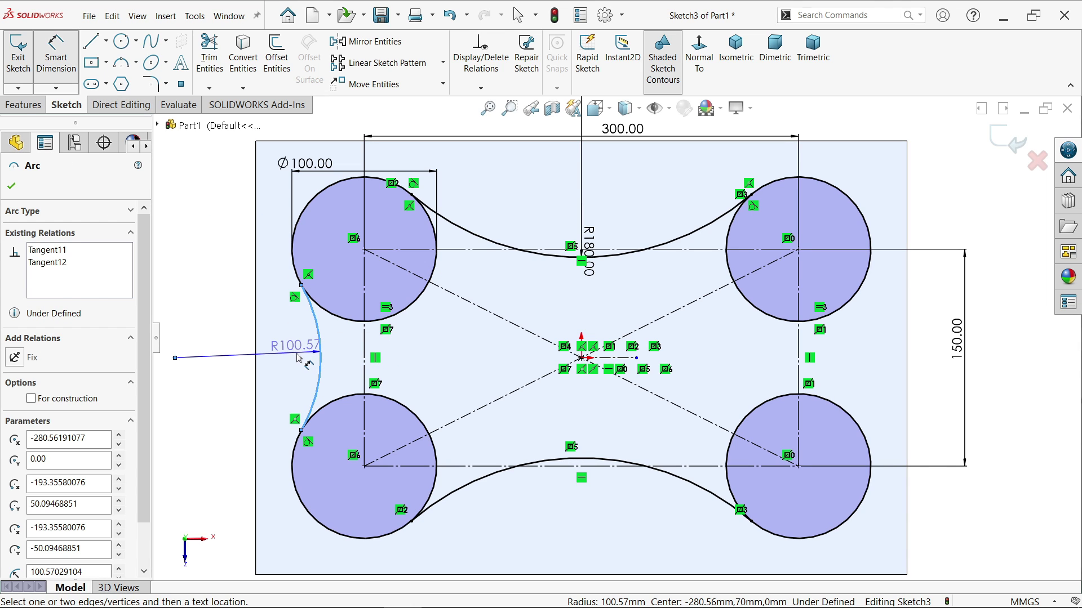
left_click(282, 352)
type("60")
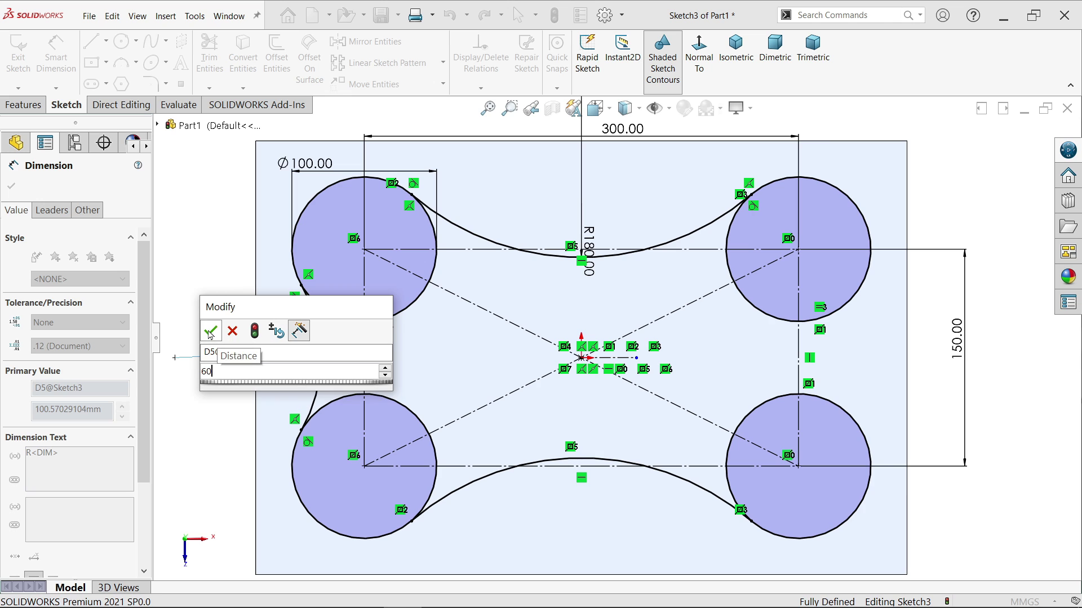
left_click(210, 330)
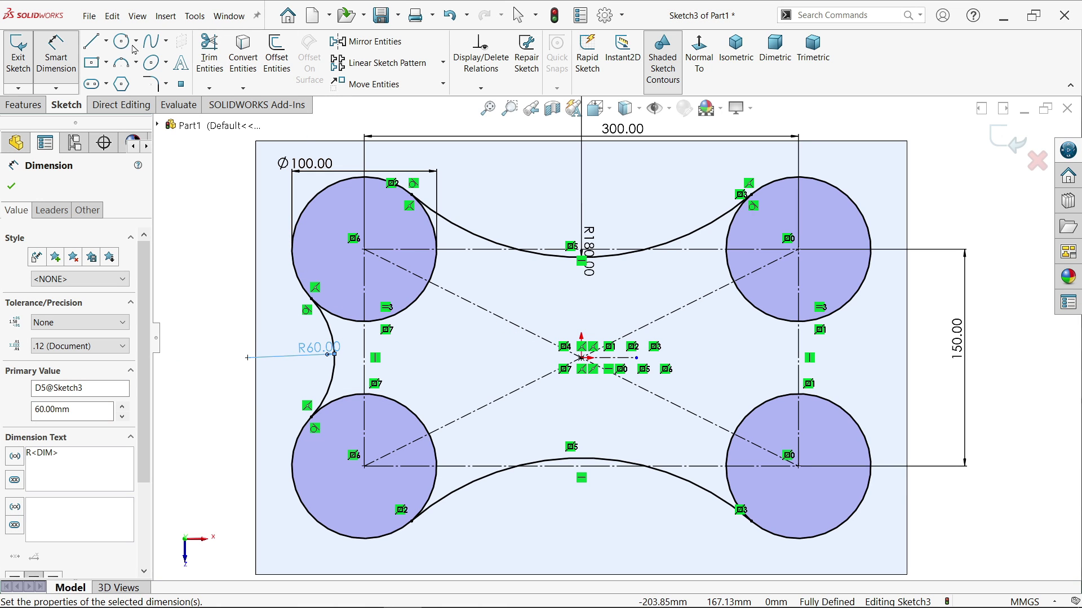
Step: Draw a vertical centerline straight up from the origin
left_click(106, 41)
left_click(119, 72)
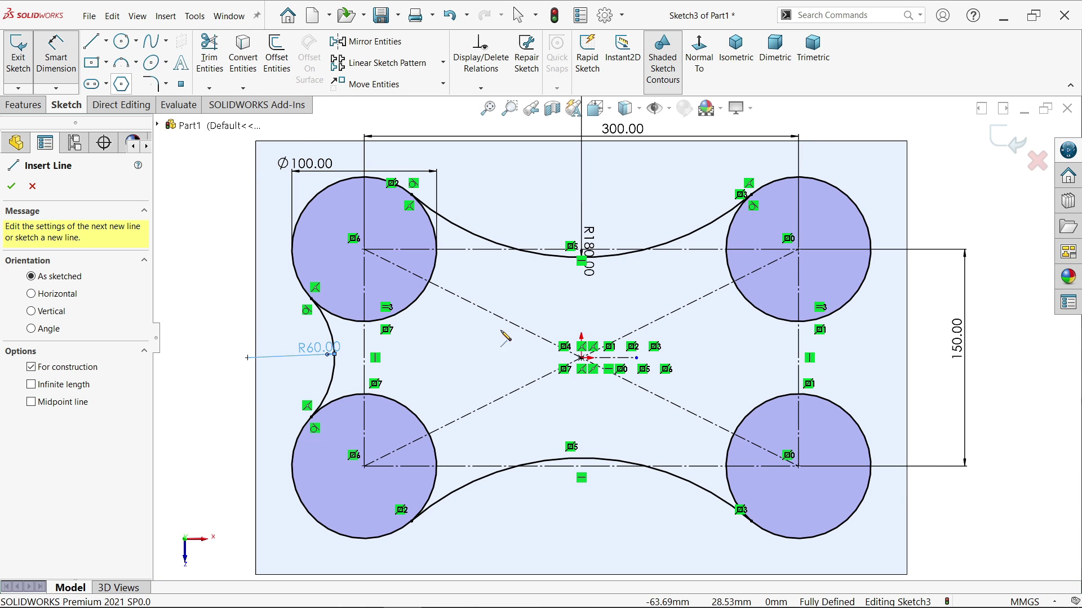
left_click(581, 357)
left_click(580, 300)
right_click(614, 249)
left_click(629, 308)
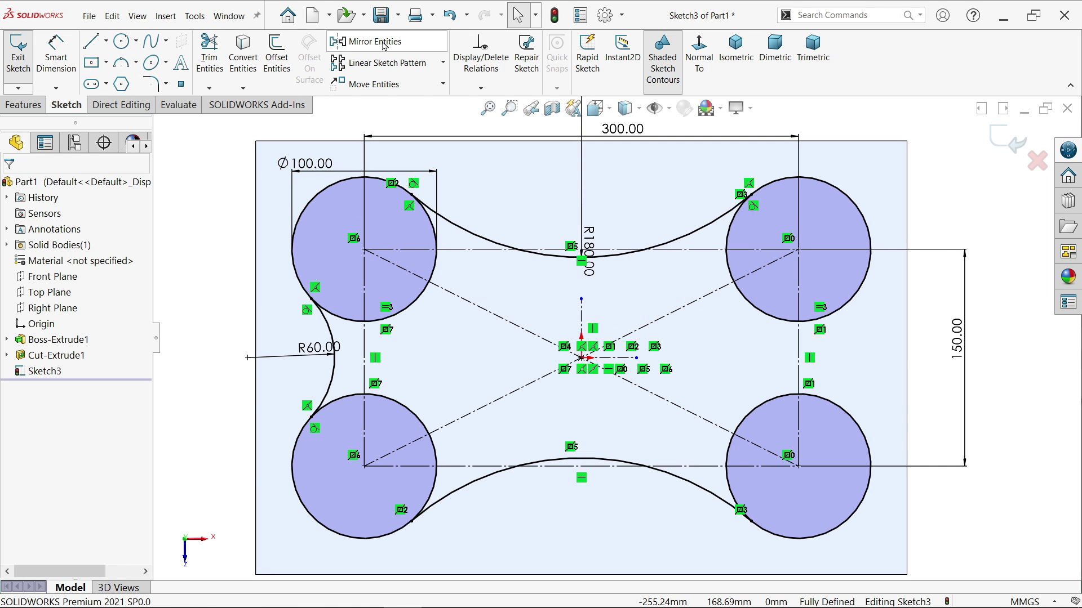
Step: Mirror the R60 arc about the vertical centerline to close the outline's right side
left_click(373, 41)
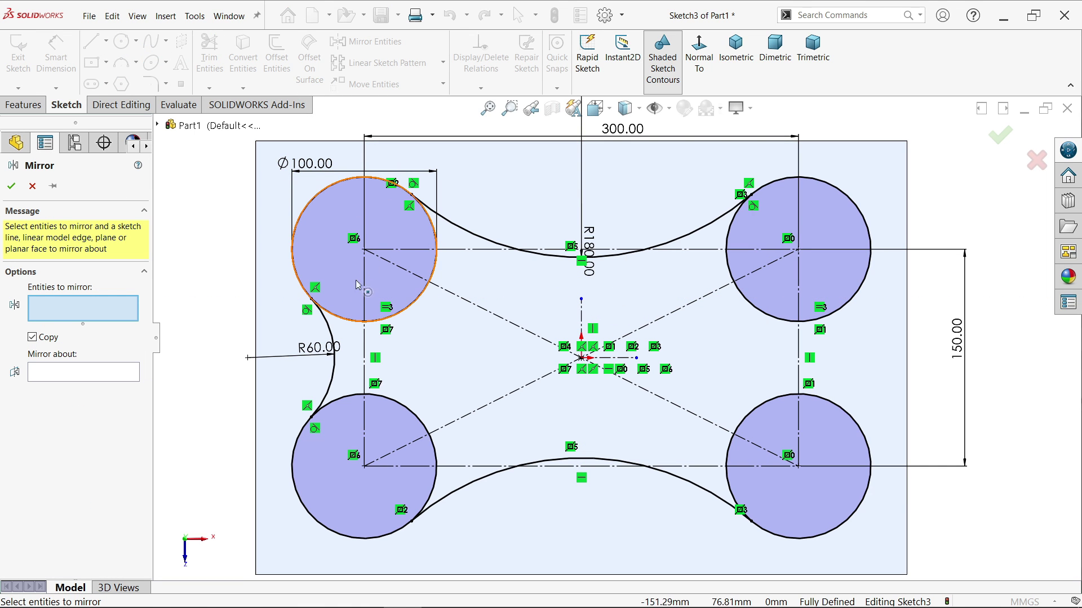
left_click(337, 368)
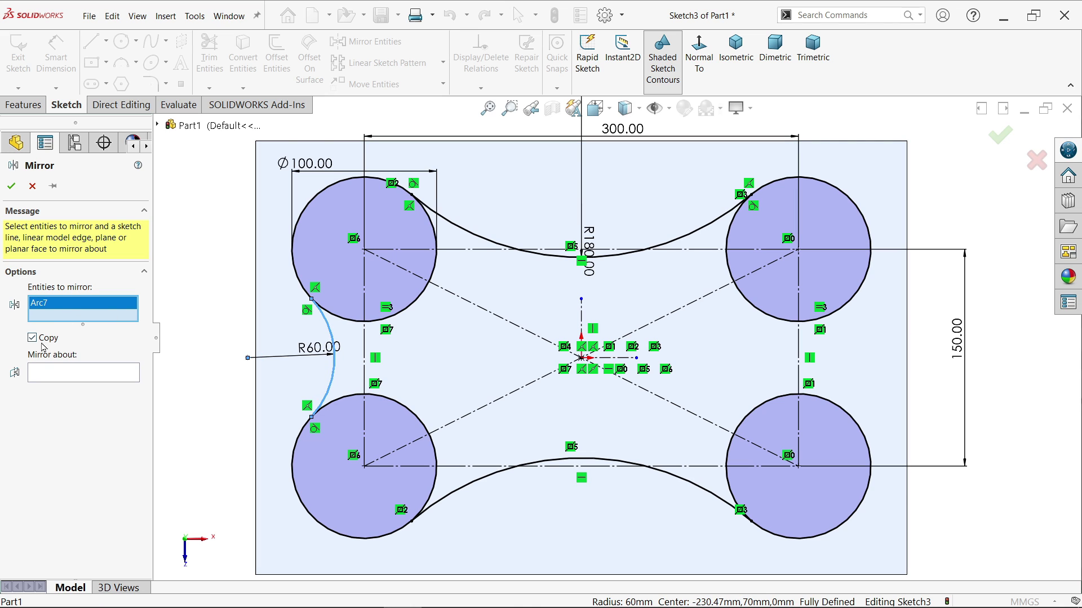
left_click(58, 373)
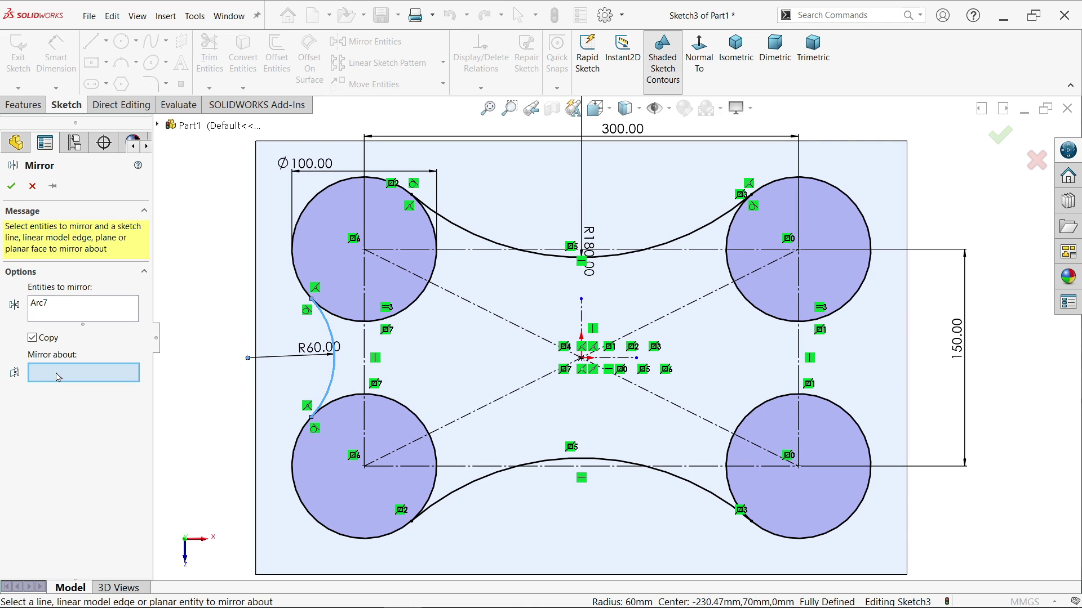
left_click(582, 320)
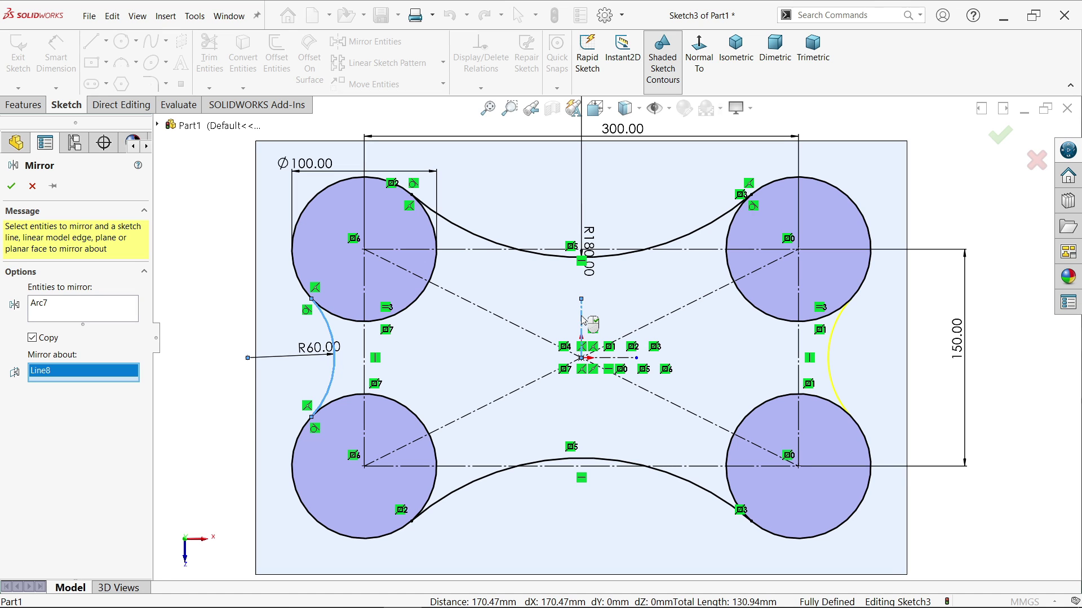
left_click(12, 187)
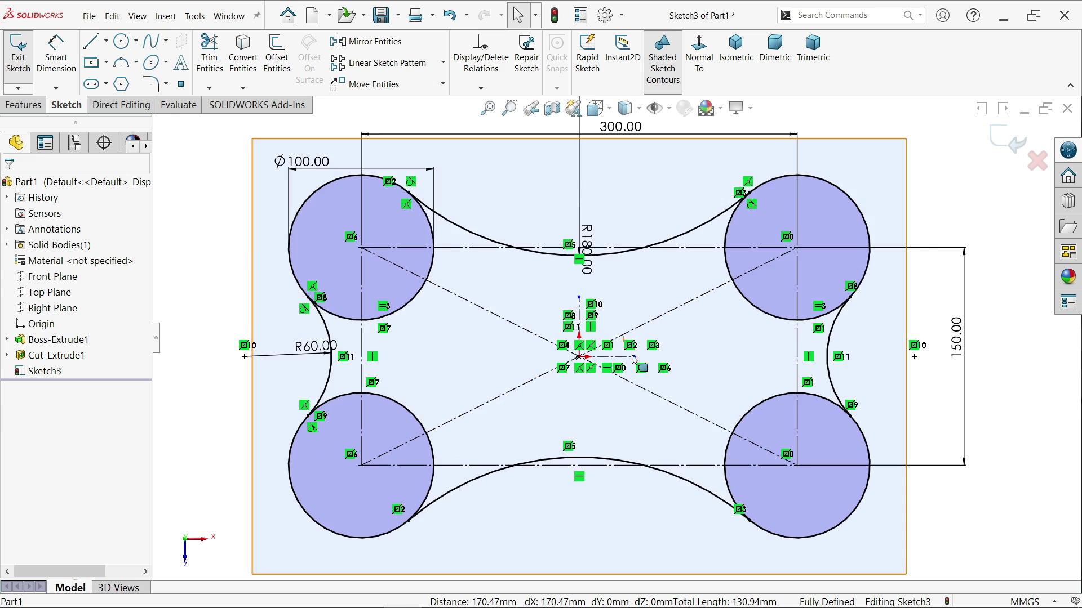
scroll(639, 364, "down", 1)
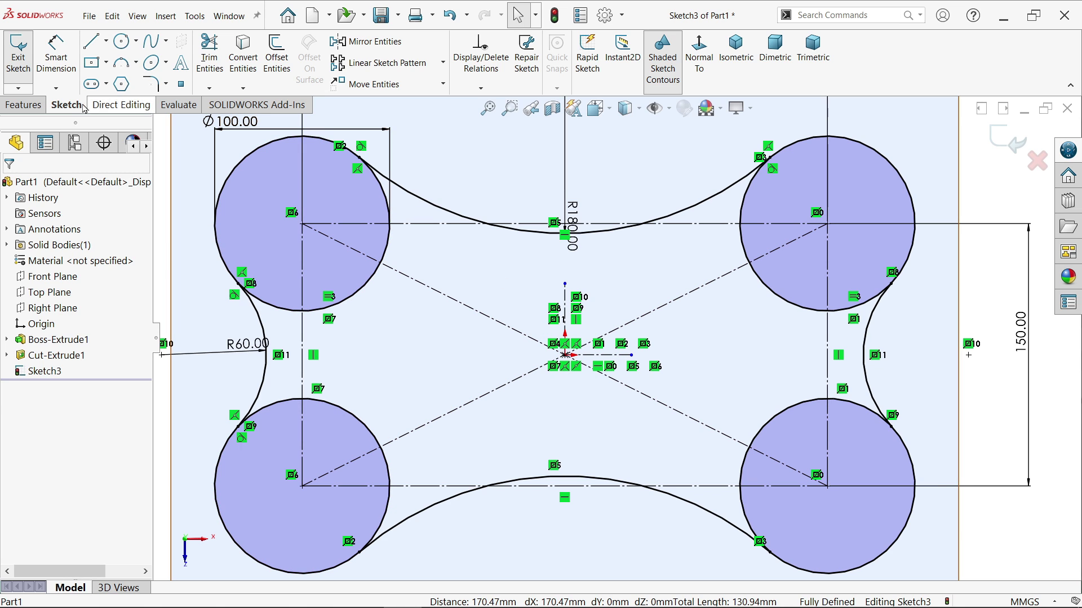
left_click(23, 105)
Step: Extrude the four circles and the central region as a 58 mm blind boss
left_click(28, 68)
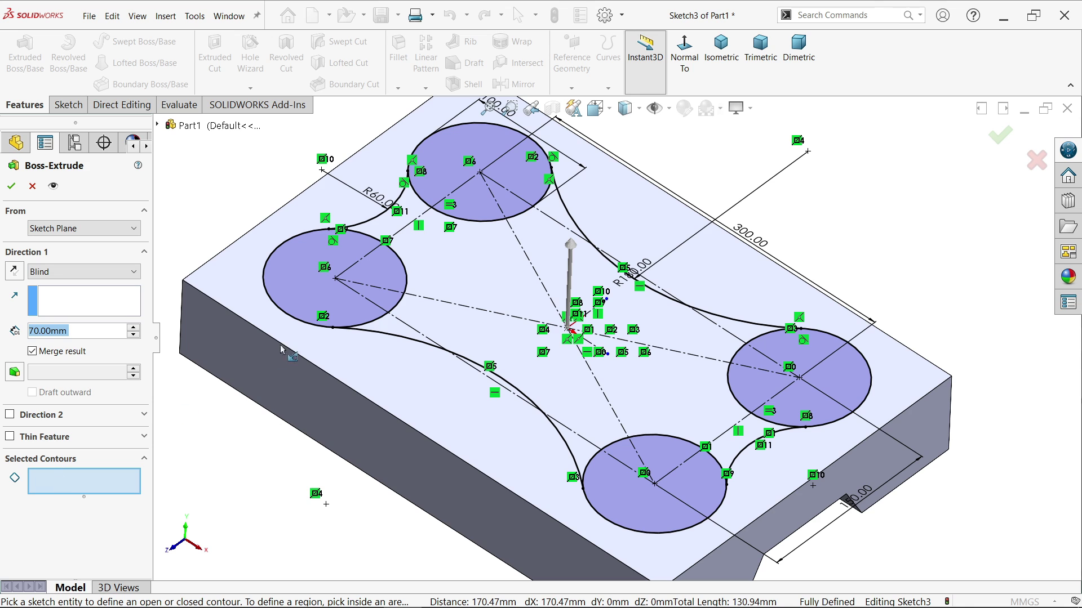
left_click(316, 304)
left_click(526, 178)
left_click(708, 494)
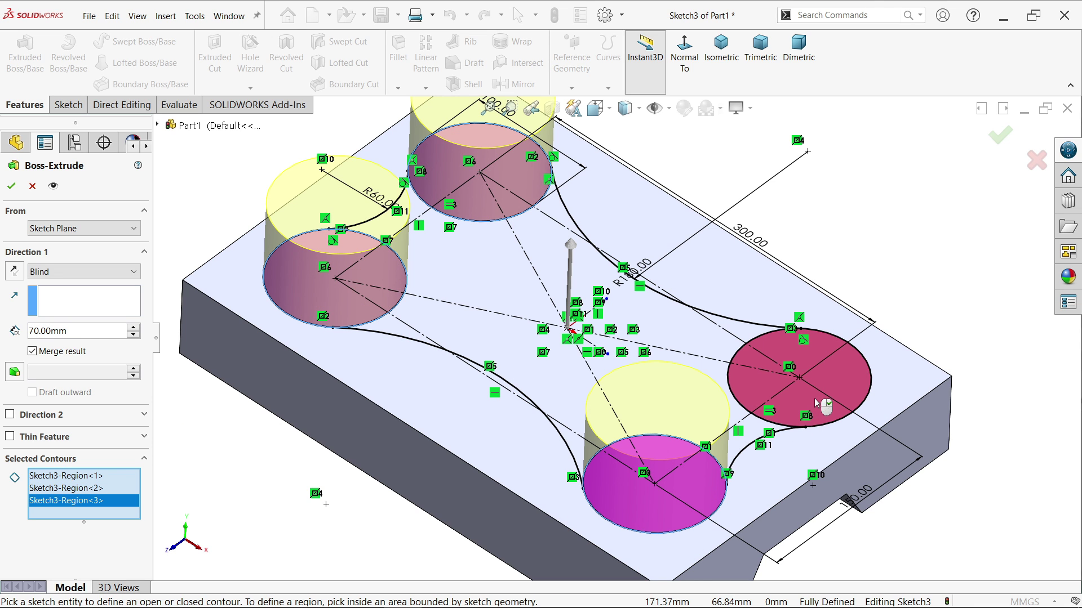
left_click(816, 403)
left_click(568, 393)
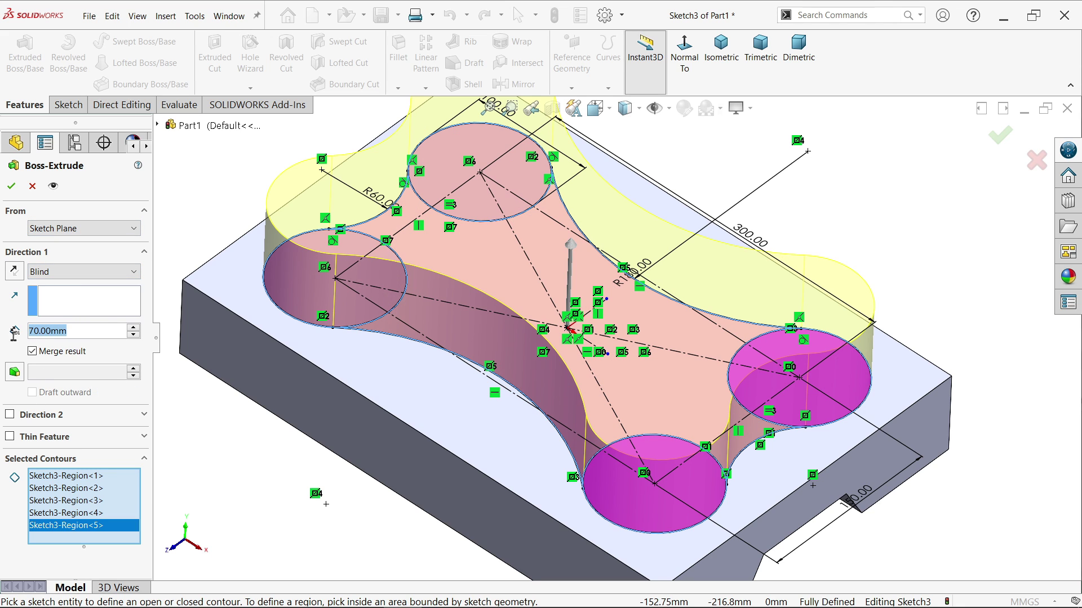
type("58")
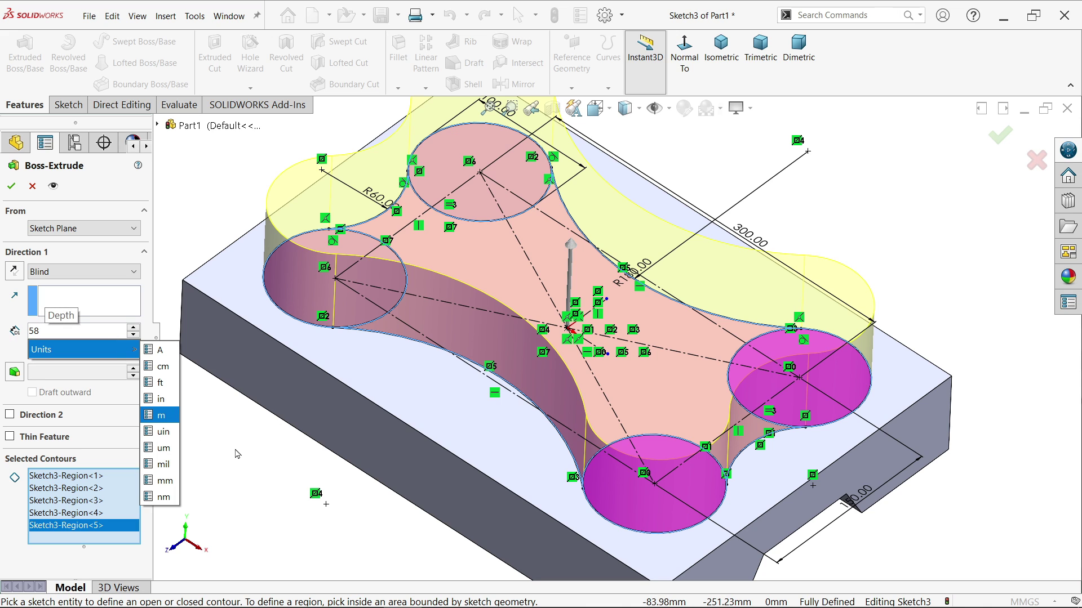
left_click(160, 415)
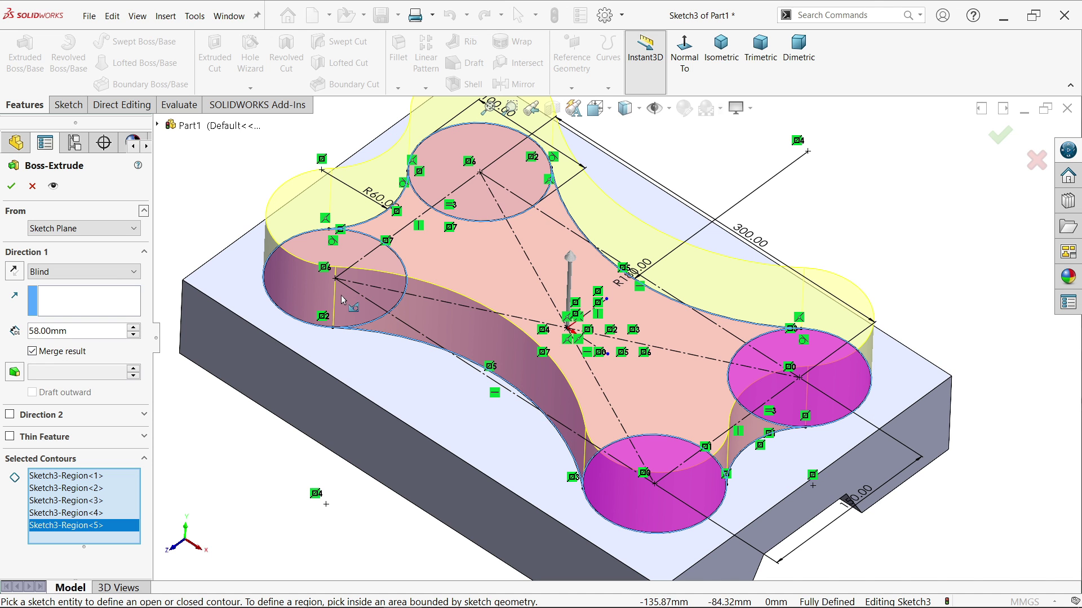
left_click(10, 187)
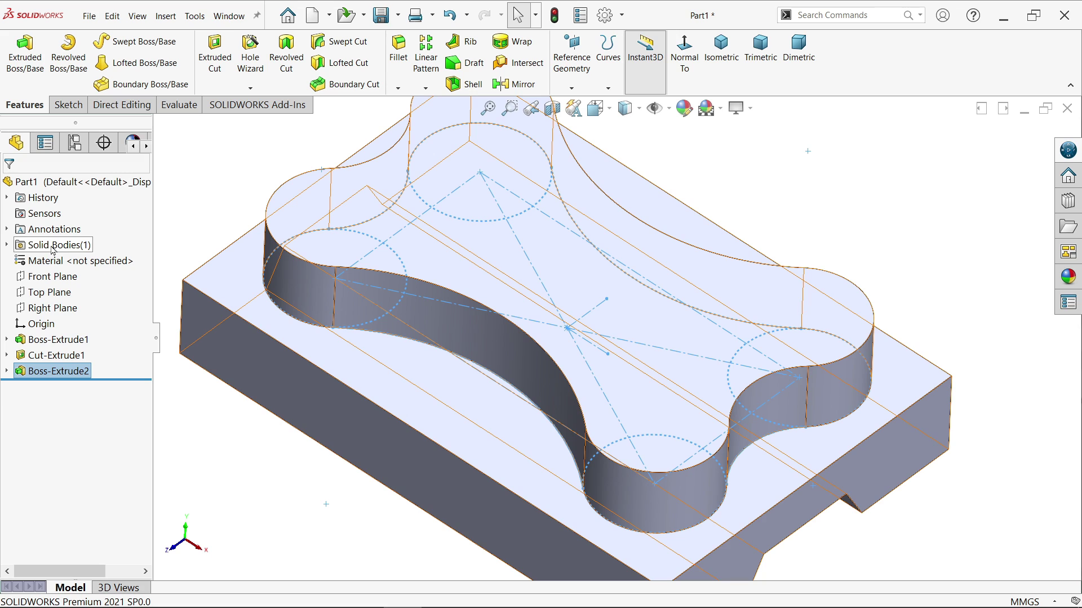
Step: Start a sketch on the bone boss's top face and convert its edges into sketch curves
left_click(52, 246)
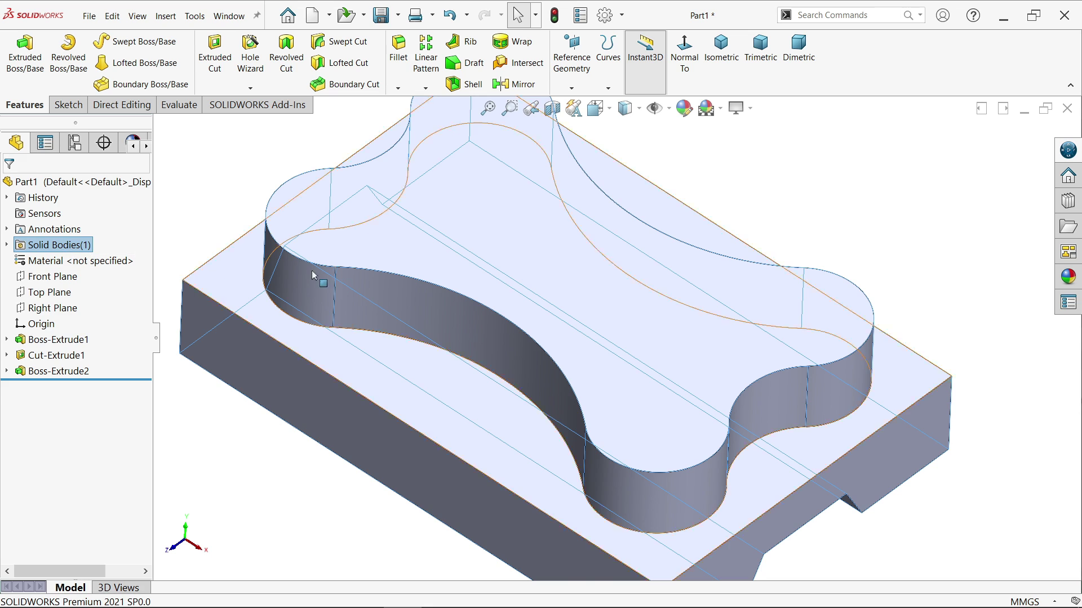
scroll(421, 280, "up", 3)
left_click(581, 278)
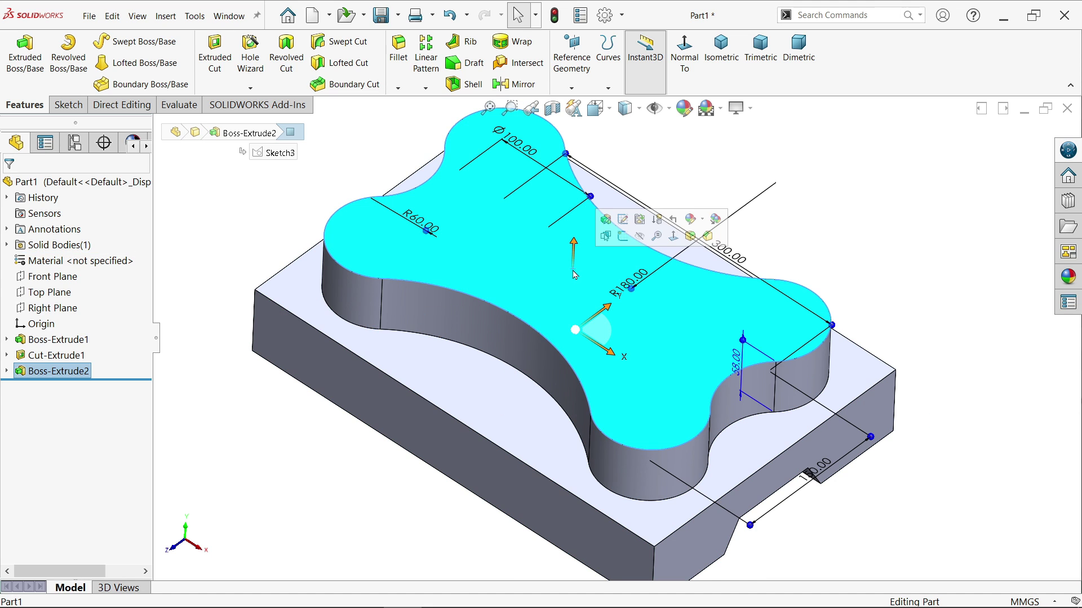
left_click(623, 236)
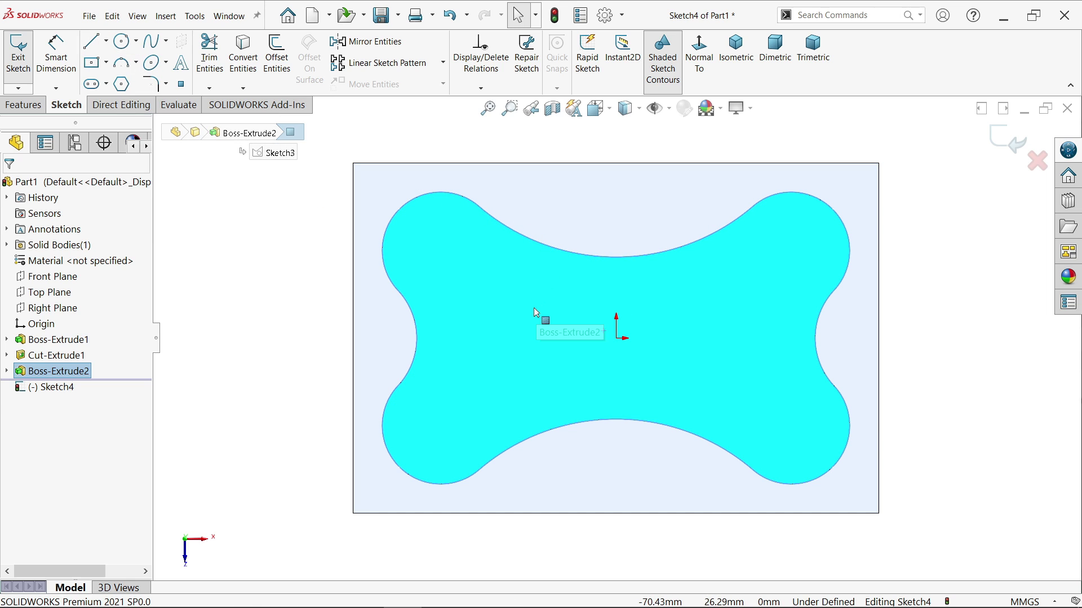
left_click(242, 53)
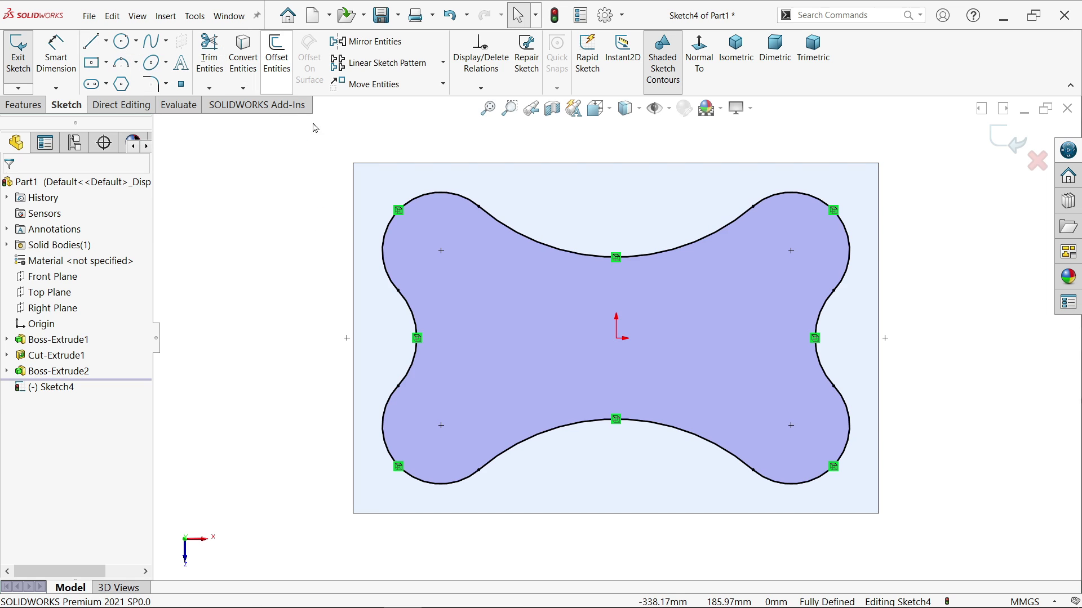
Step: Draw two vertical lines crossing the outline, one on each side of the centre
left_click(99, 48)
left_click(501, 189)
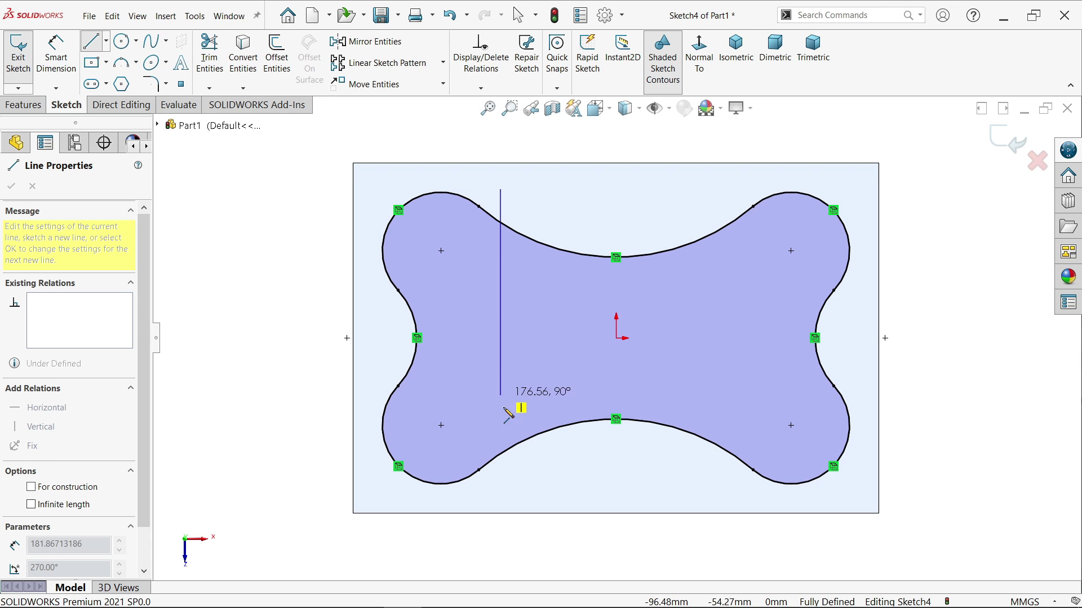
left_click(501, 474)
right_click(555, 472)
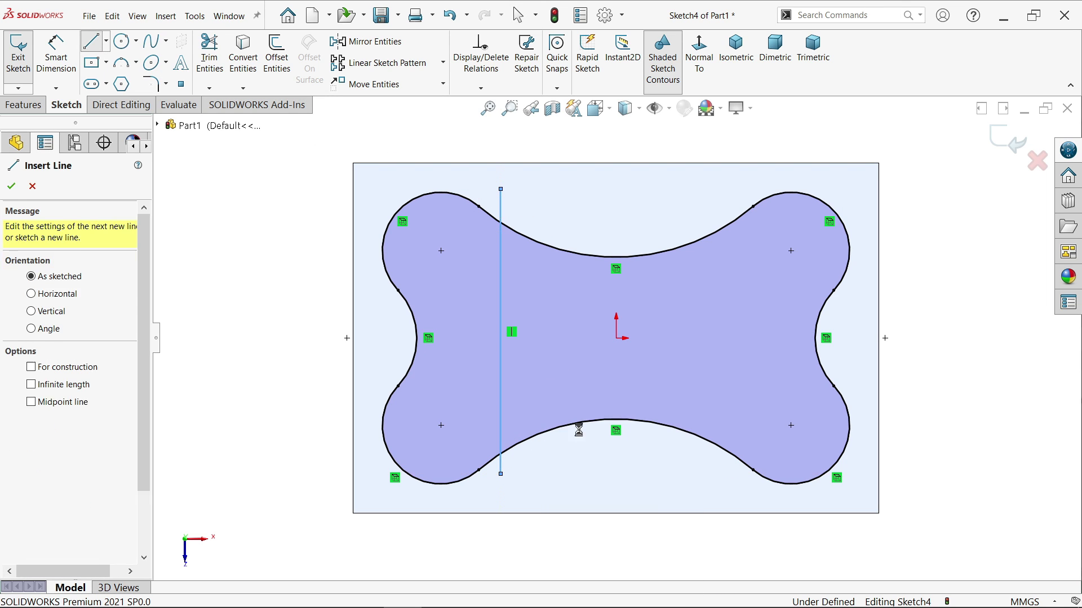
left_click(93, 41)
left_click(690, 190)
left_click(690, 497)
right_click(693, 495)
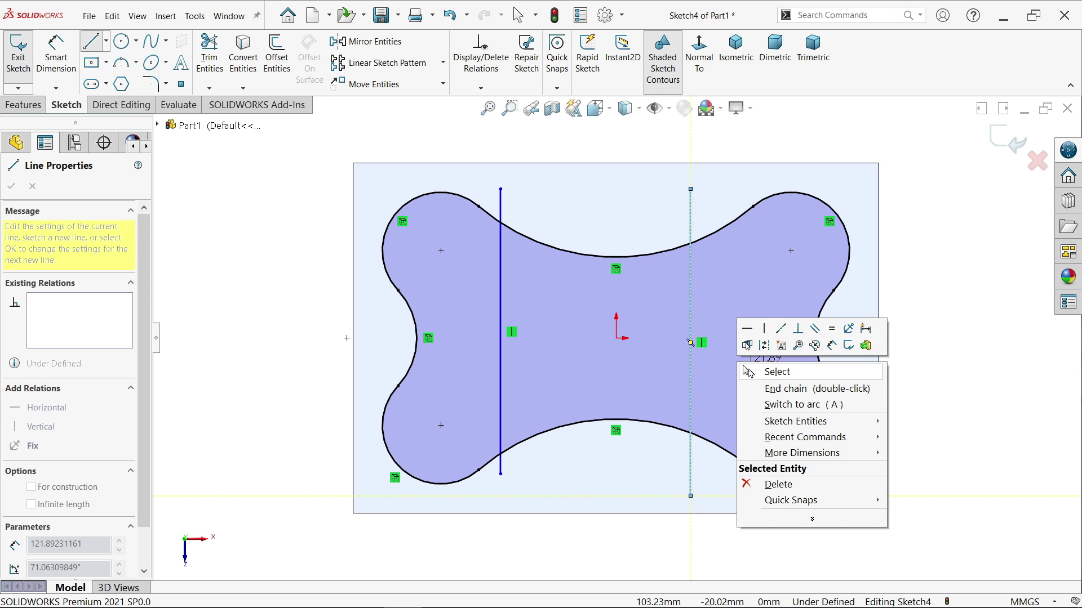
left_click(775, 370)
Step: Power-trim the lobe curves and line ends to leave the central waist region
scroll(686, 437, "down", 1)
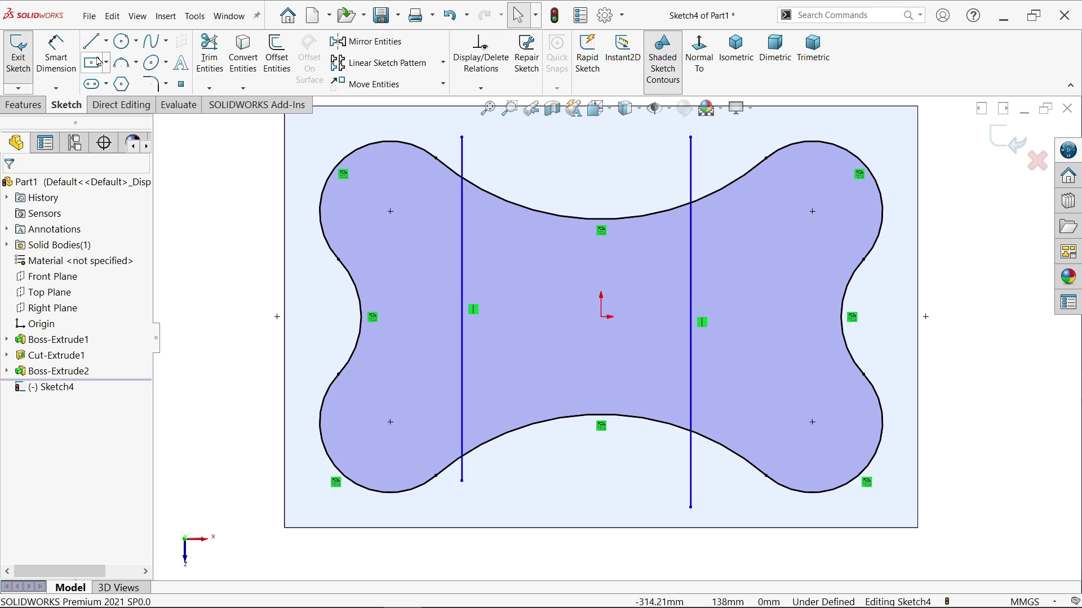
left_click(209, 56)
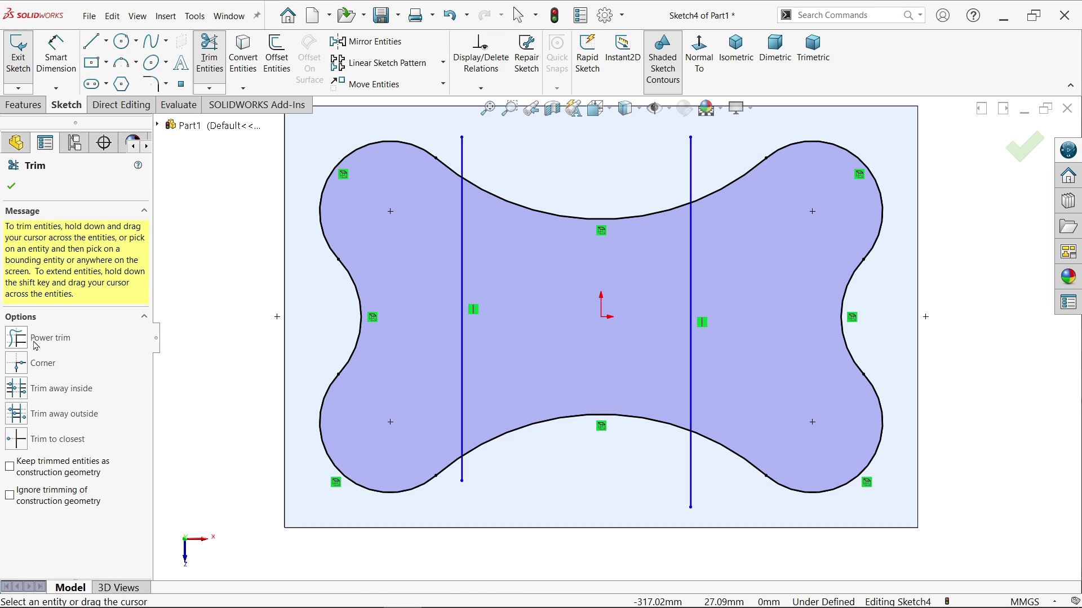
left_click(107, 336)
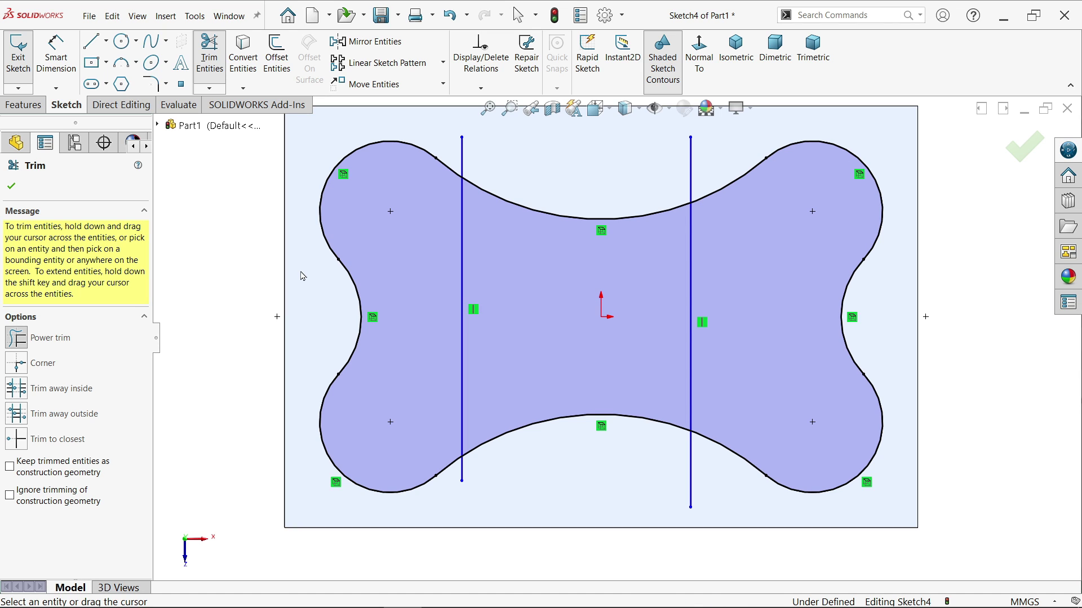
left_click_drag(303, 277, 361, 209)
left_click_drag(443, 162, 444, 178)
mouse_move(409, 231)
left_mouse_down()
mouse_move(348, 296)
mouse_move(331, 476)
left_mouse_up()
mouse_move(441, 459)
left_mouse_down()
mouse_move(460, 475)
mouse_move(523, 479)
mouse_move(687, 478)
mouse_move(744, 454)
mouse_move(865, 498)
mouse_move(865, 403)
mouse_move(838, 254)
mouse_move(885, 190)
mouse_move(833, 125)
mouse_move(765, 135)
mouse_move(713, 194)
mouse_move(688, 169)
mouse_move(455, 155)
mouse_move(605, 150)
mouse_move(703, 166)
mouse_move(730, 213)
left_mouse_up()
Step: Finish trimming and draw a short vertical centerline down from the origin
left_click(10, 191)
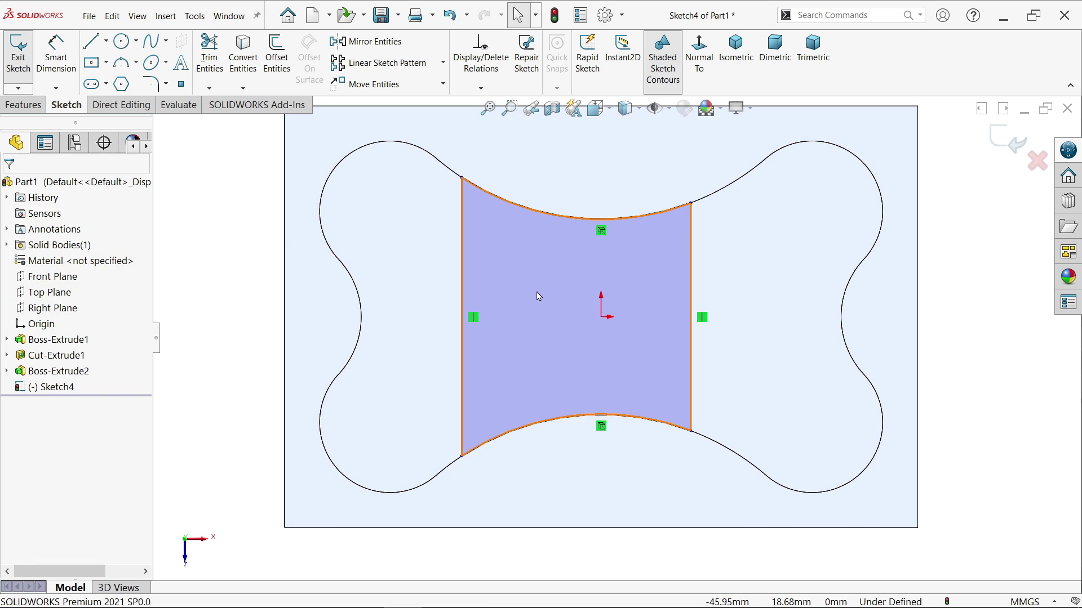
left_click(105, 41)
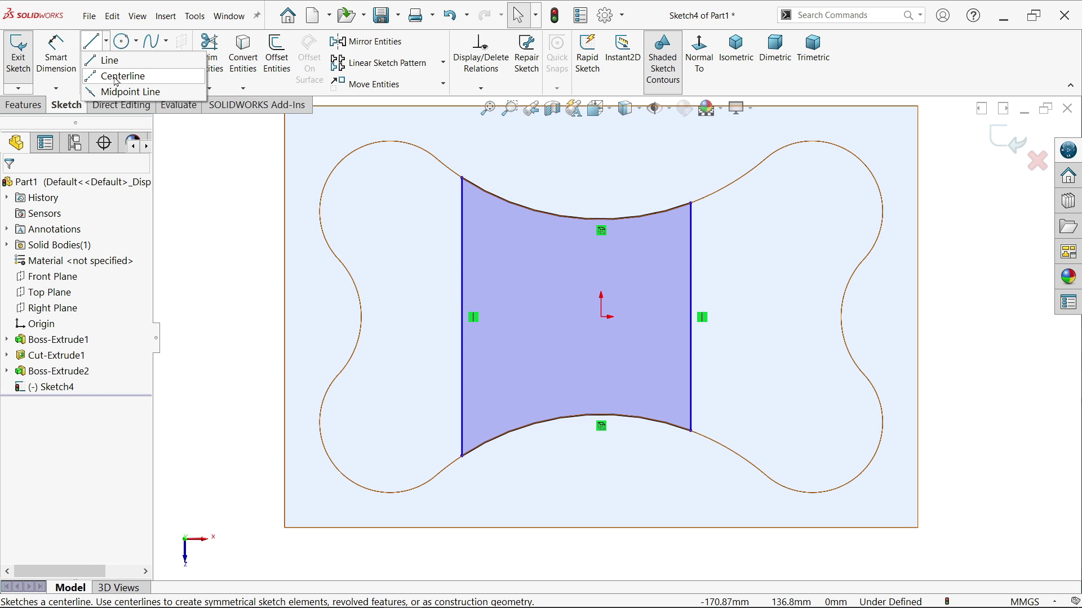
left_click(116, 77)
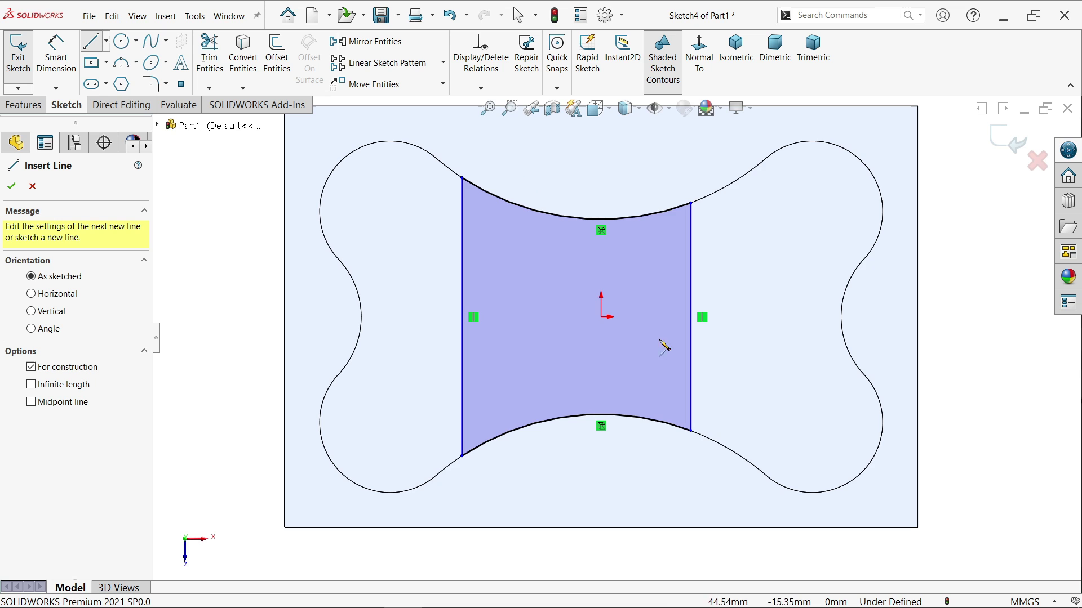
left_click(601, 317)
left_click(601, 352)
right_click(625, 304)
left_click(668, 356)
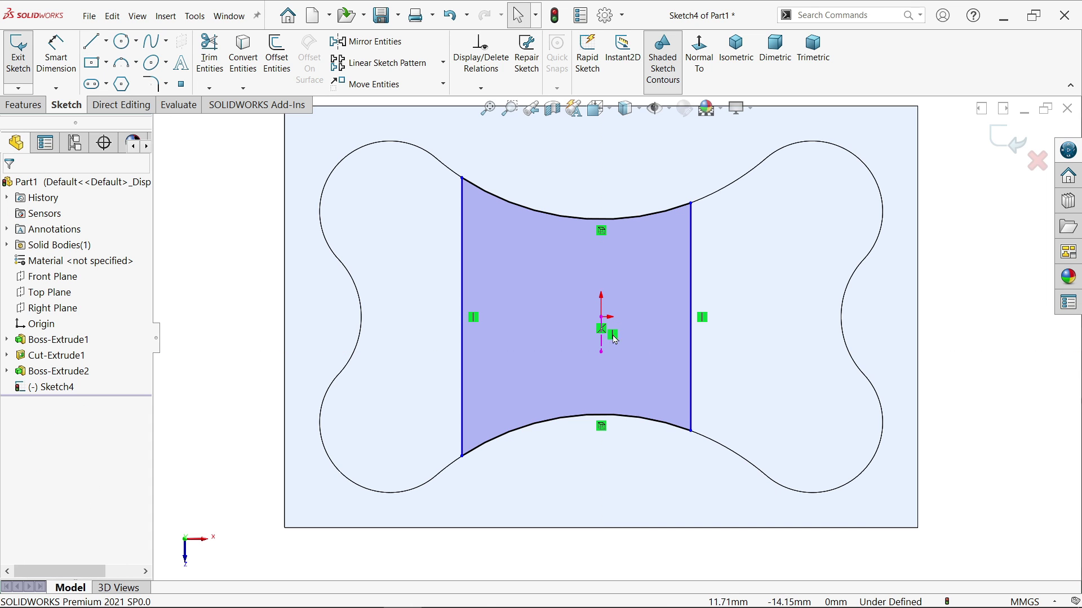
Step: Make the two vertical sides symmetric about the centerline and 160 mm apart
left_click(692, 305)
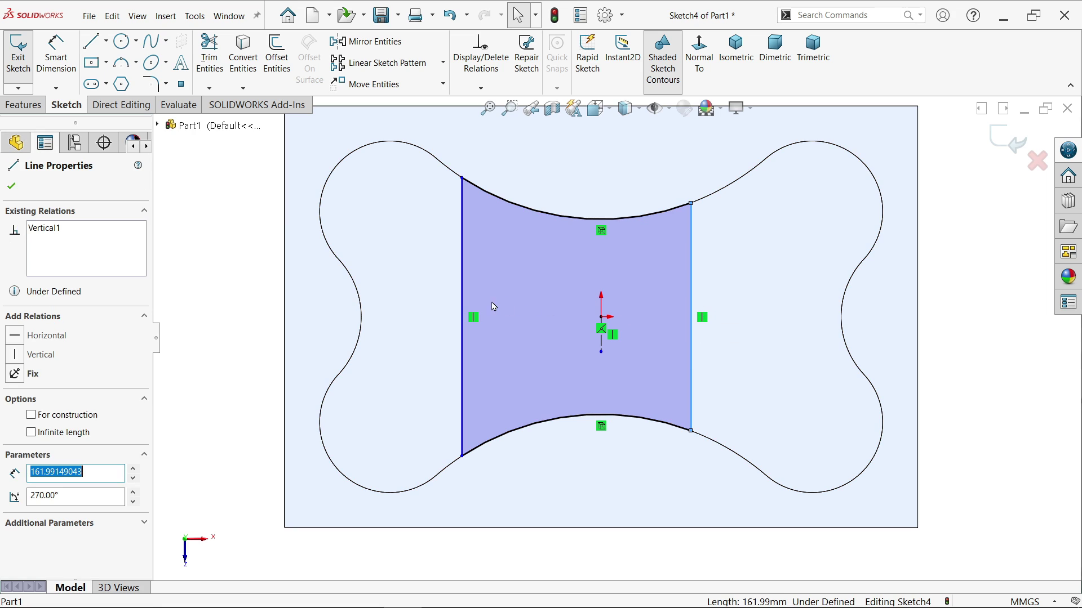
left_click(463, 302, "ctrl")
left_click(603, 340, "ctrl")
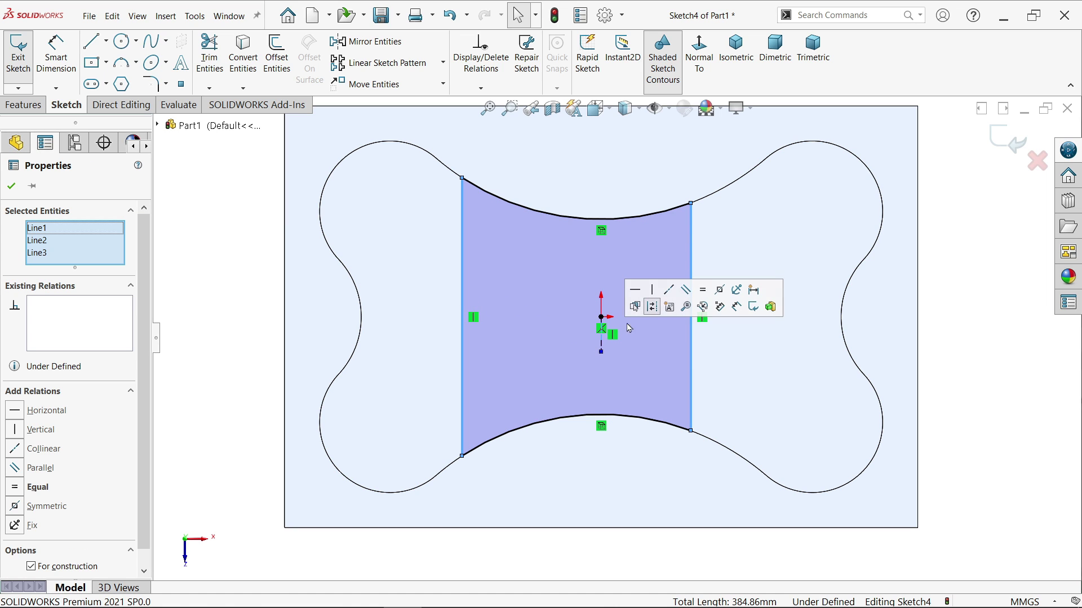
left_click(722, 292)
left_click(56, 54)
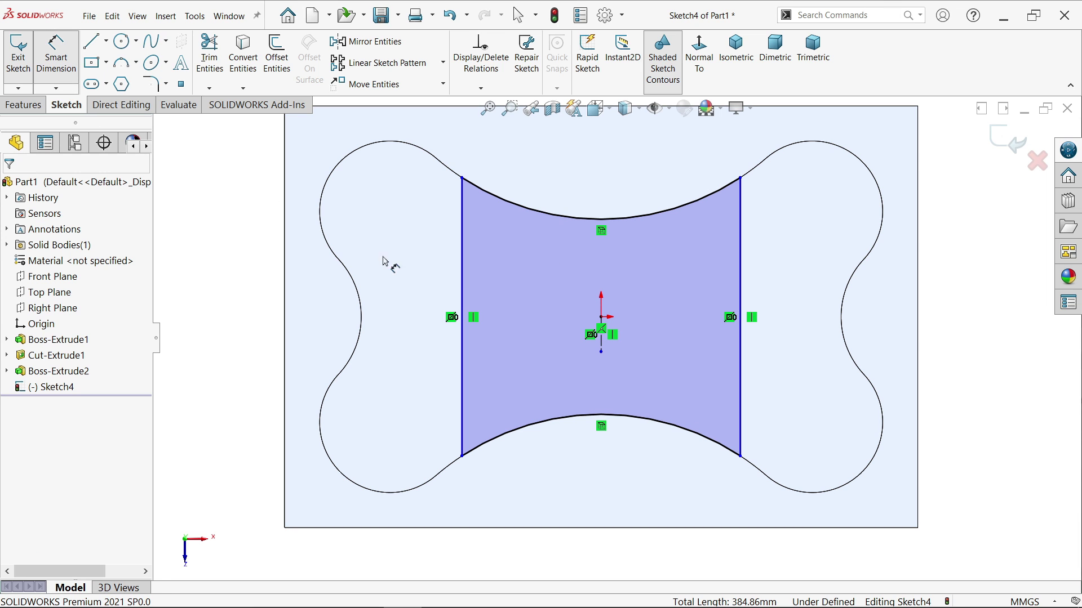
left_click(461, 292)
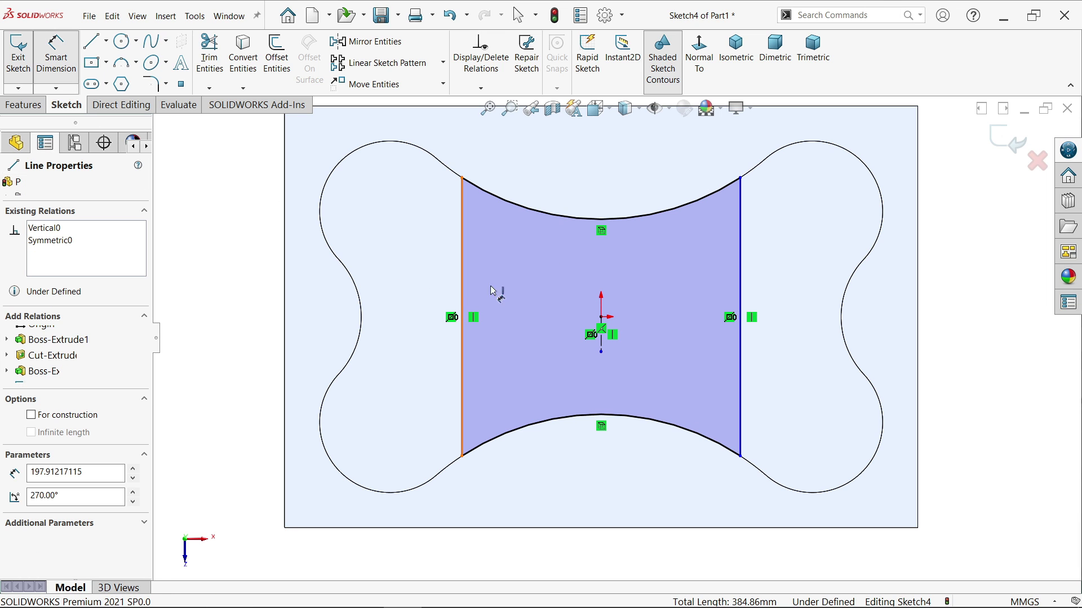
left_click(741, 283)
left_click(609, 153)
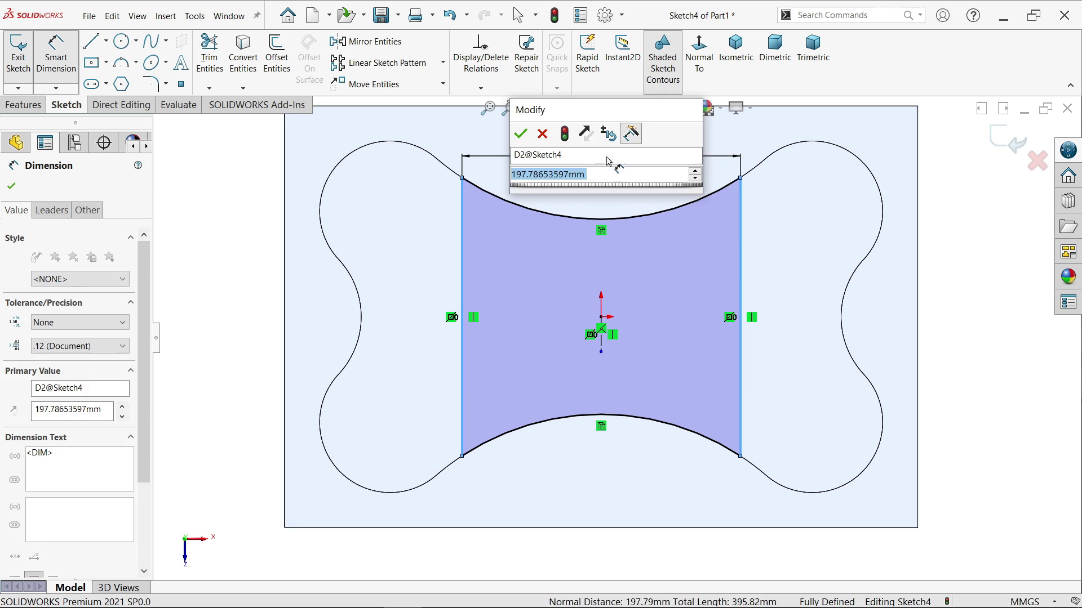
type("160")
key("Return")
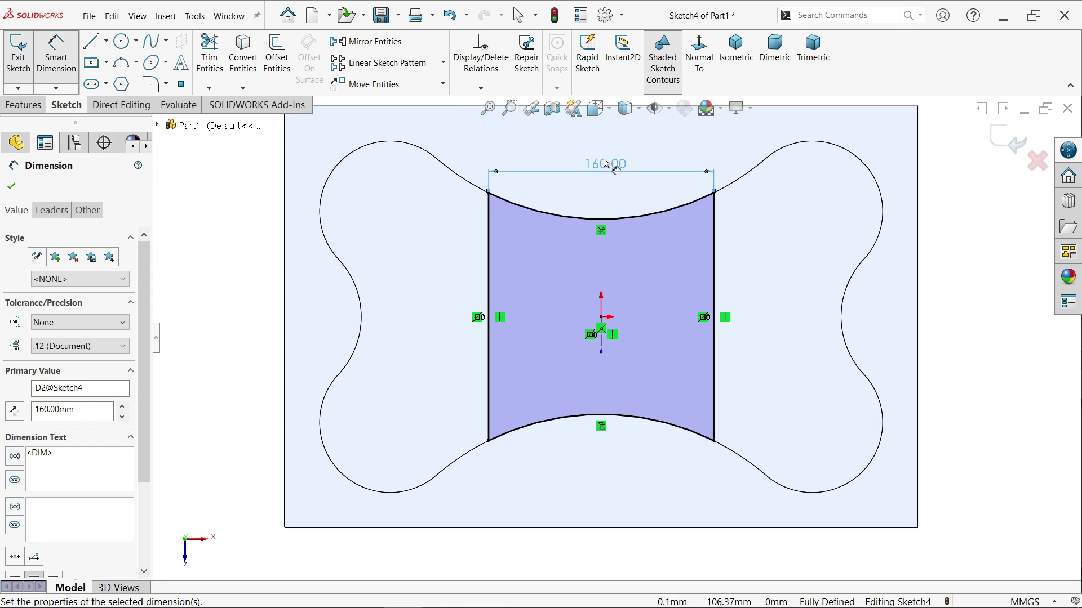
Step: Extrude the central pad sketch 20 mm as a blind boss
left_click(737, 51)
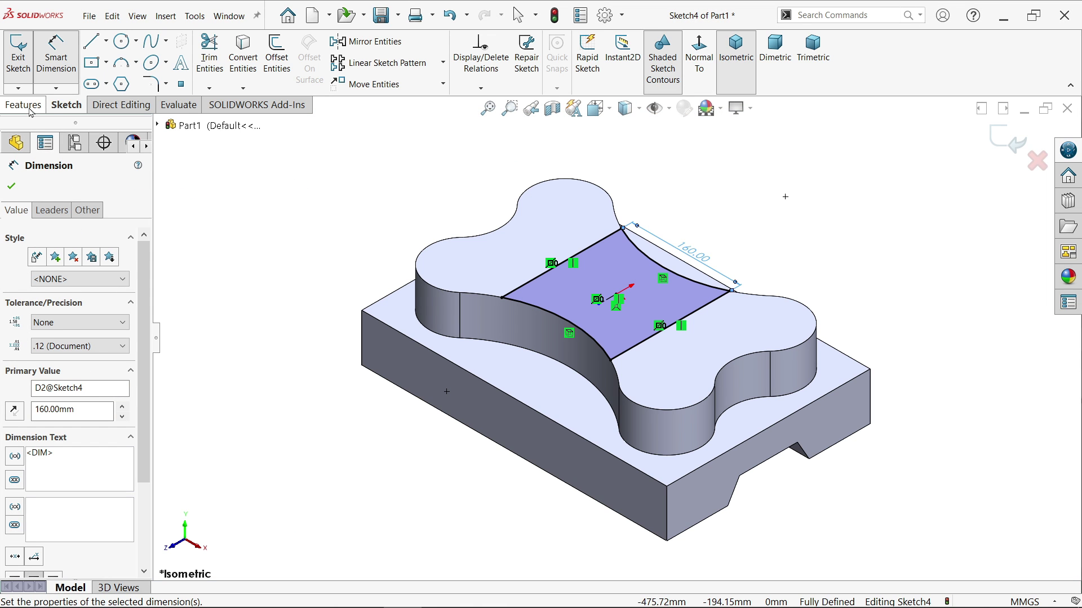
left_click(24, 105)
left_click(25, 79)
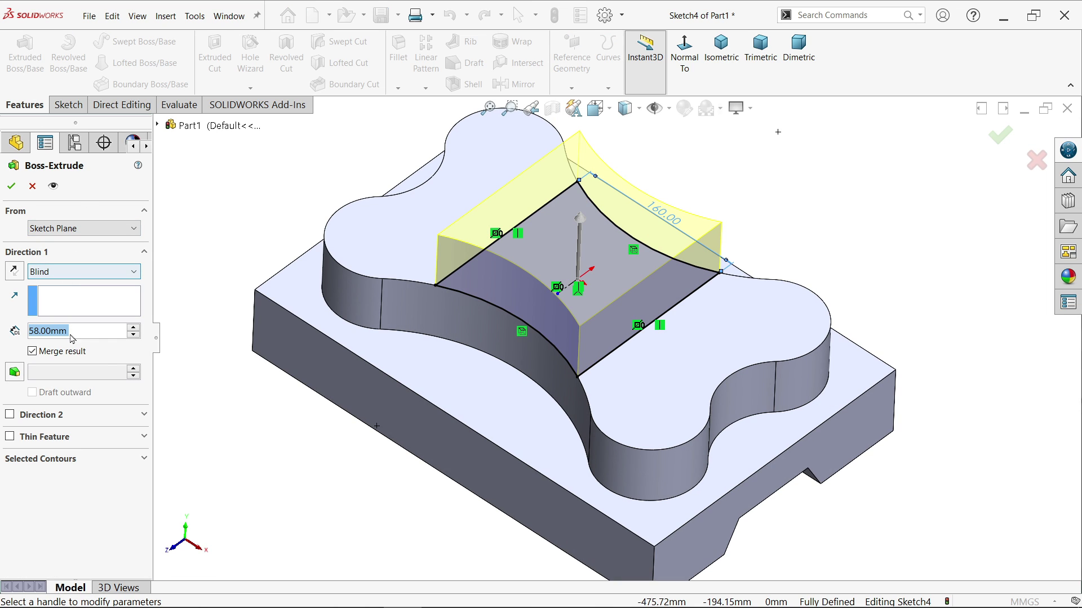
type("20")
key("Return")
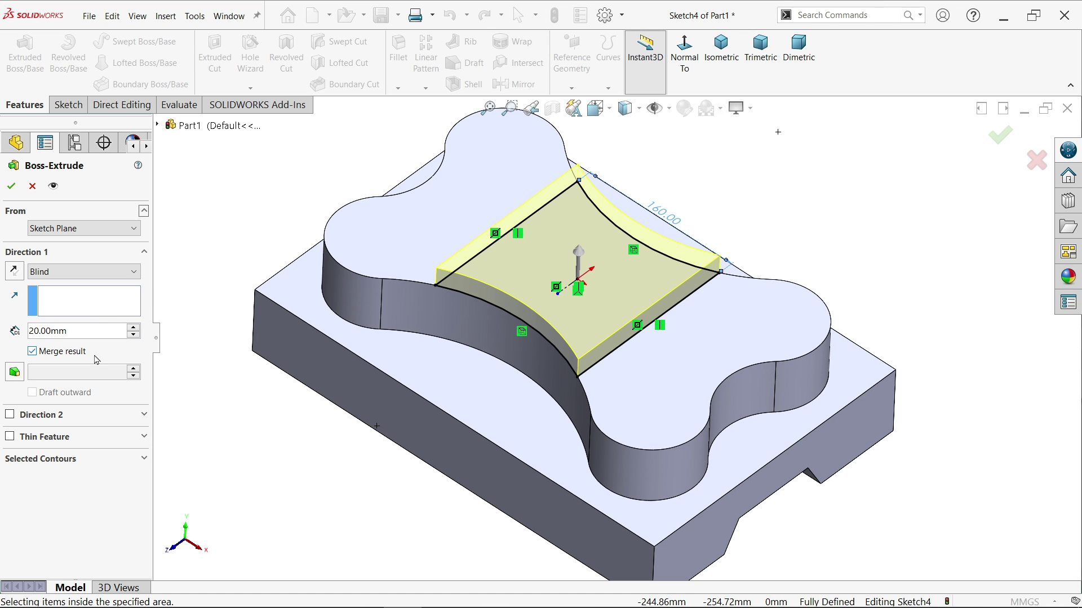
left_click(10, 187)
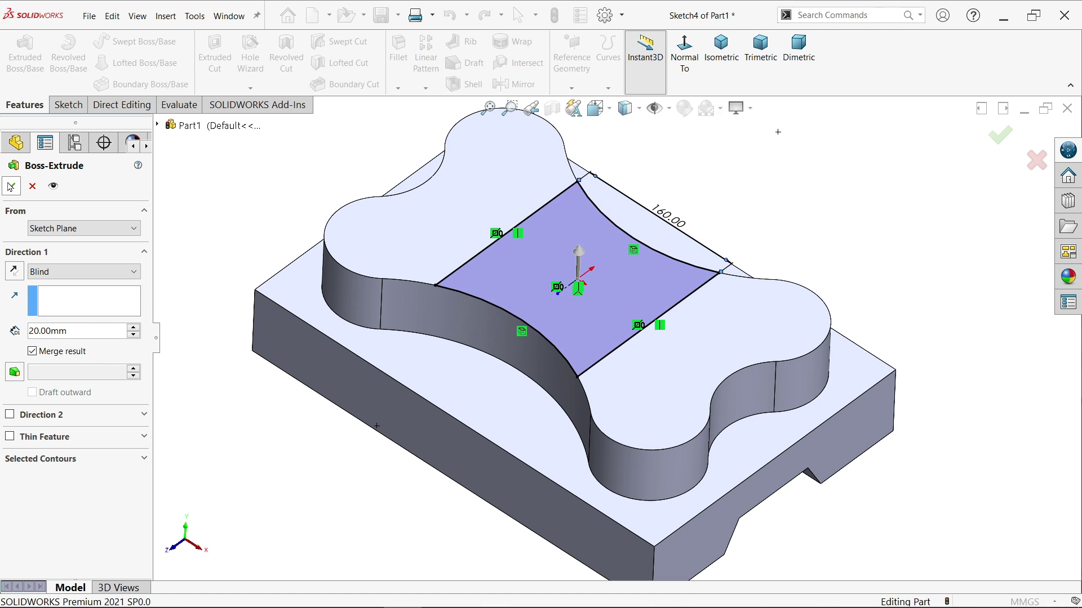
left_click(844, 220)
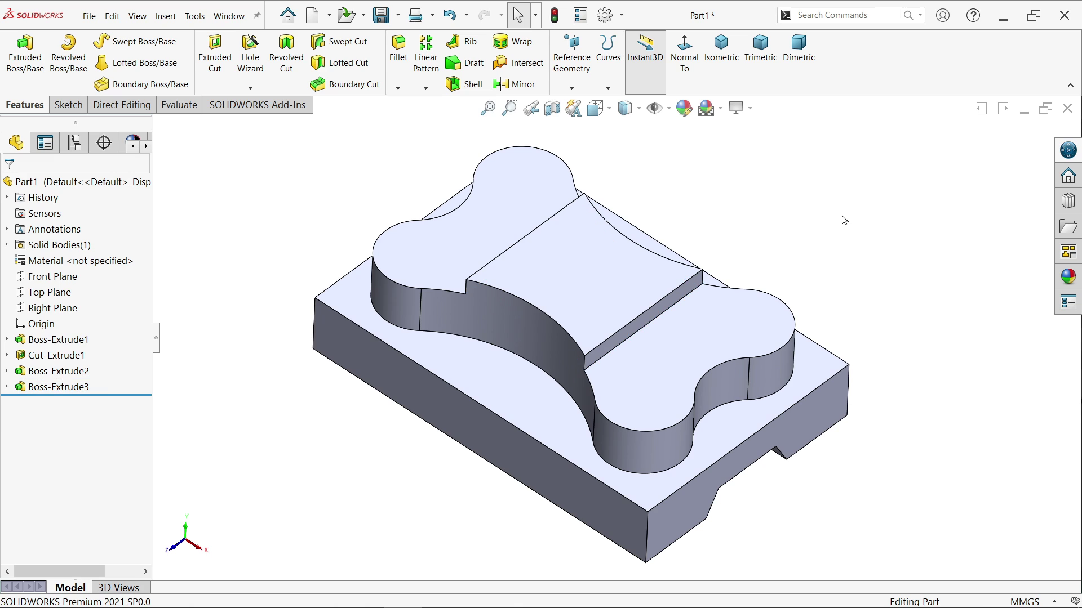
Step: Switch to SolidWorks Exercise 181.PNG in Windows Photos
key("alt+Tab")
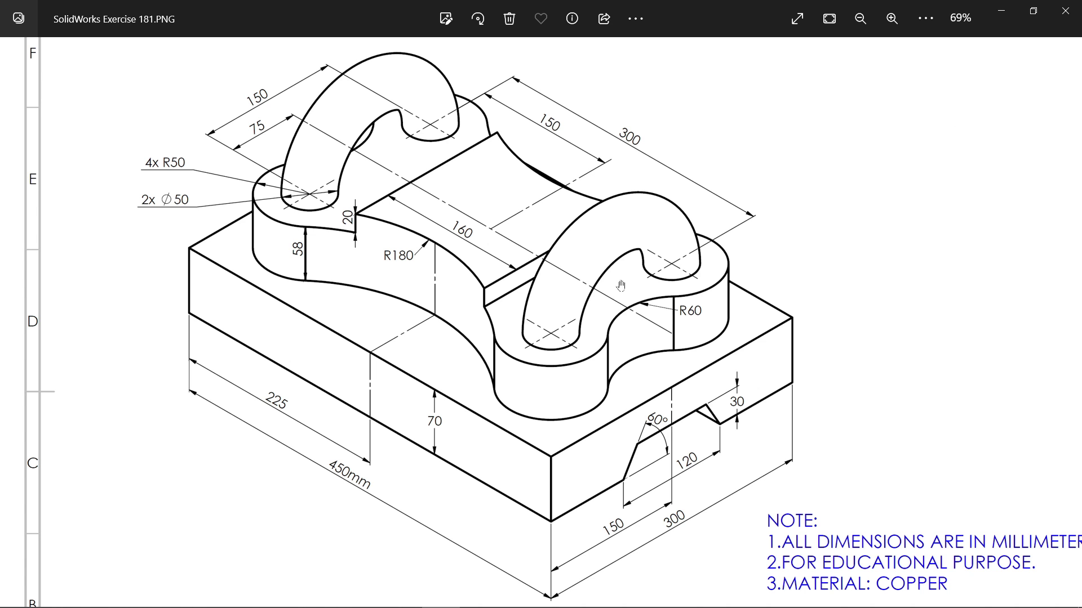
Step: Back in SOLIDWORKS, draw a circle in a new sketch on the boss's right lobe
left_click(1001, 11)
left_click(753, 333)
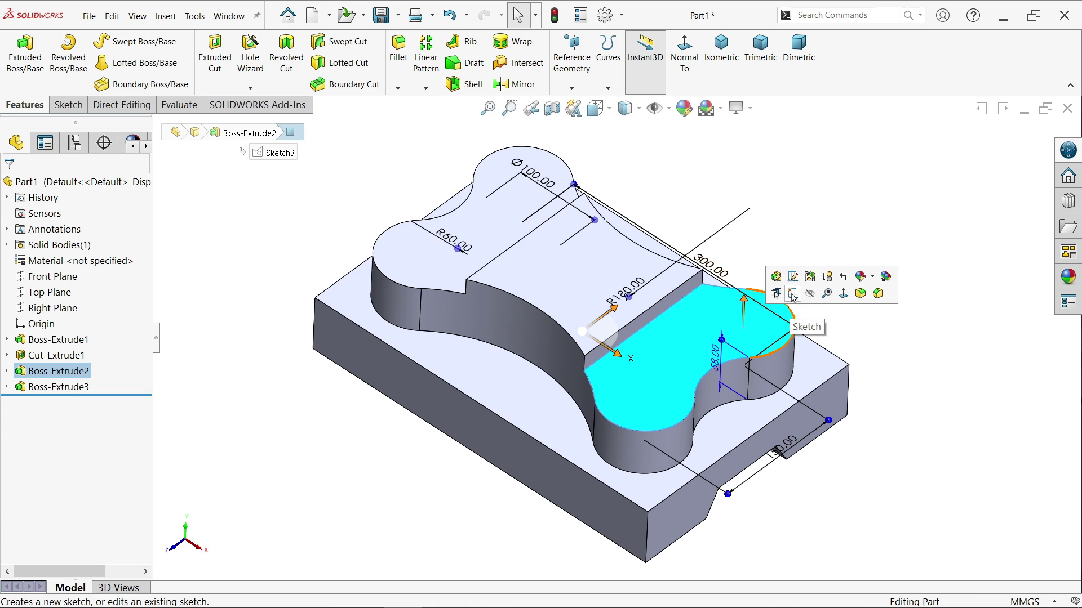
left_click(792, 293)
left_click(122, 42)
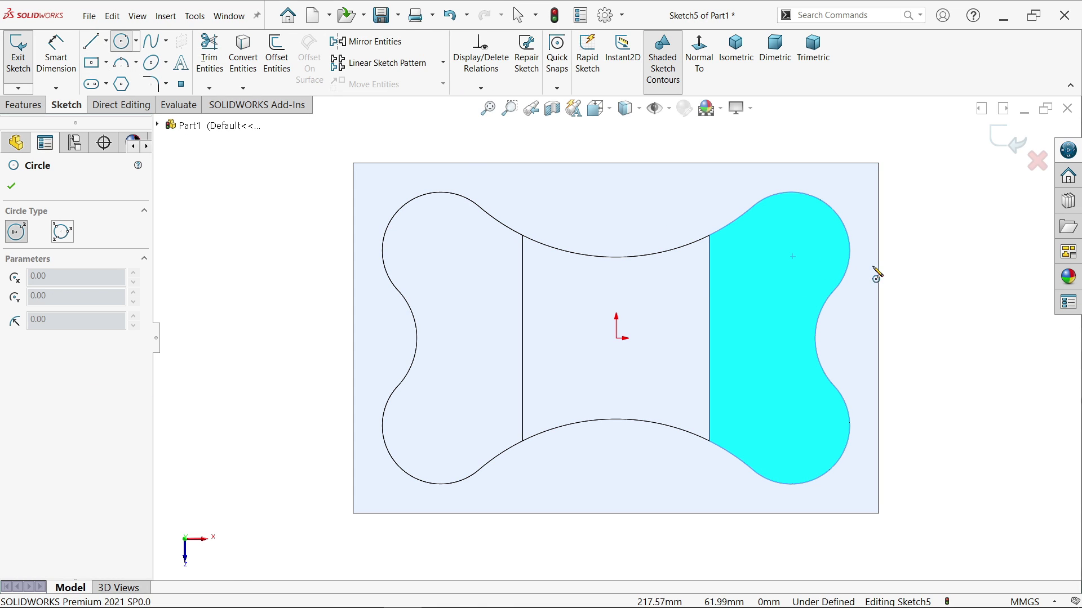
left_click(792, 251)
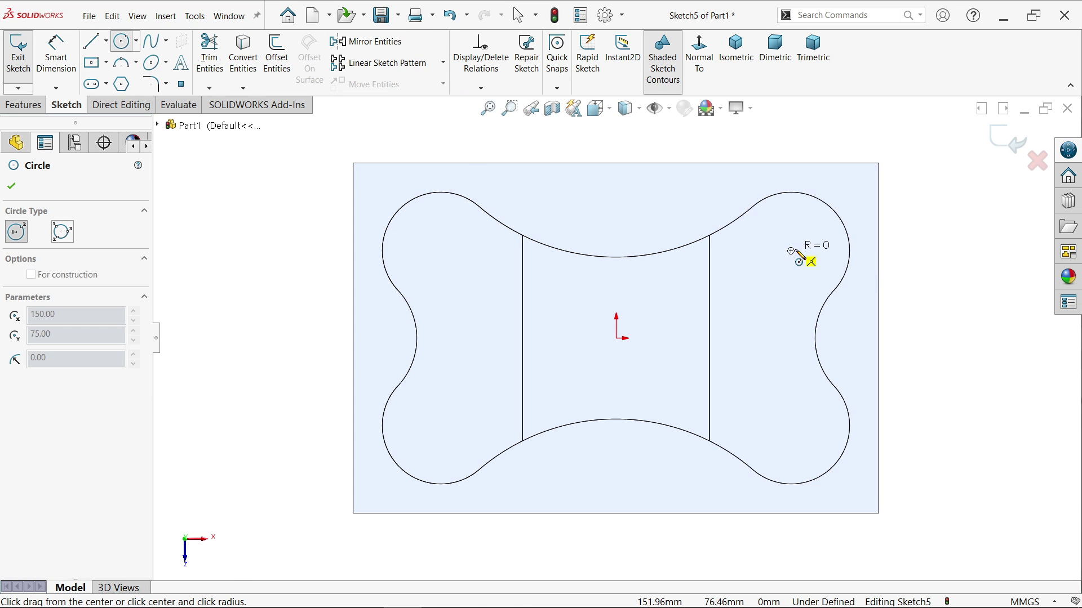
left_click(816, 268)
Step: Dimension the circle to 50 mm diameter, exit the sketch and view isometrically
left_click(62, 63)
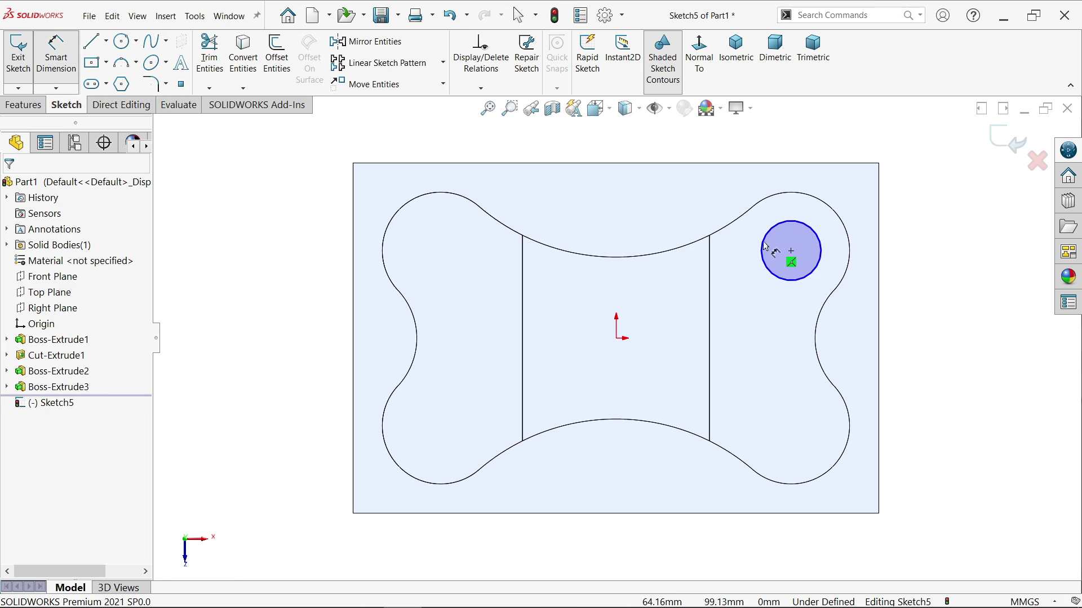
left_click(771, 271)
left_click(752, 276)
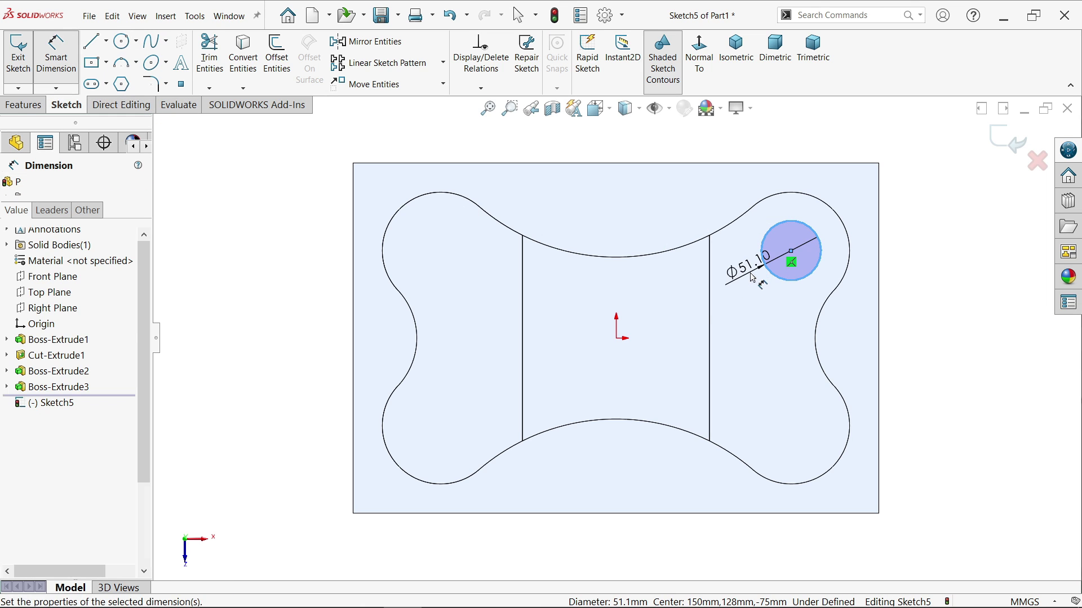
type("50")
key("Return")
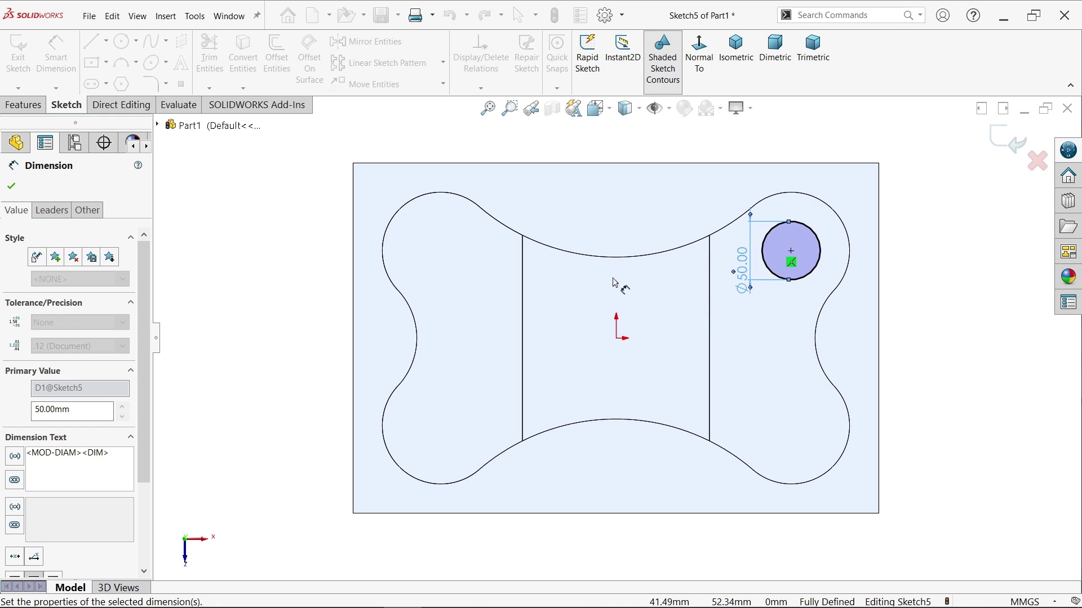
left_click(12, 187)
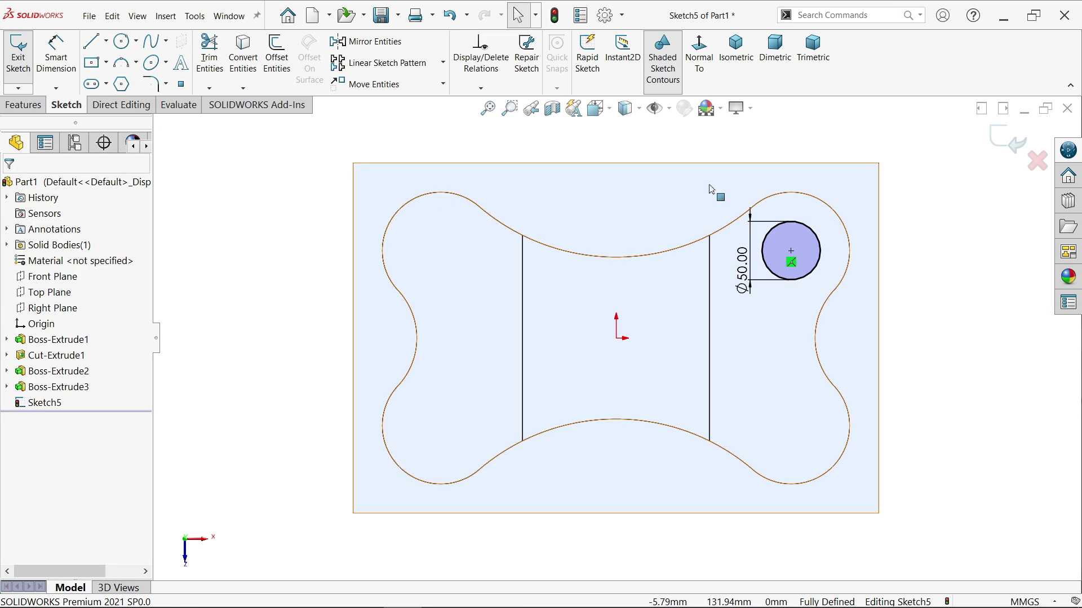
left_click(1009, 140)
left_click(721, 47)
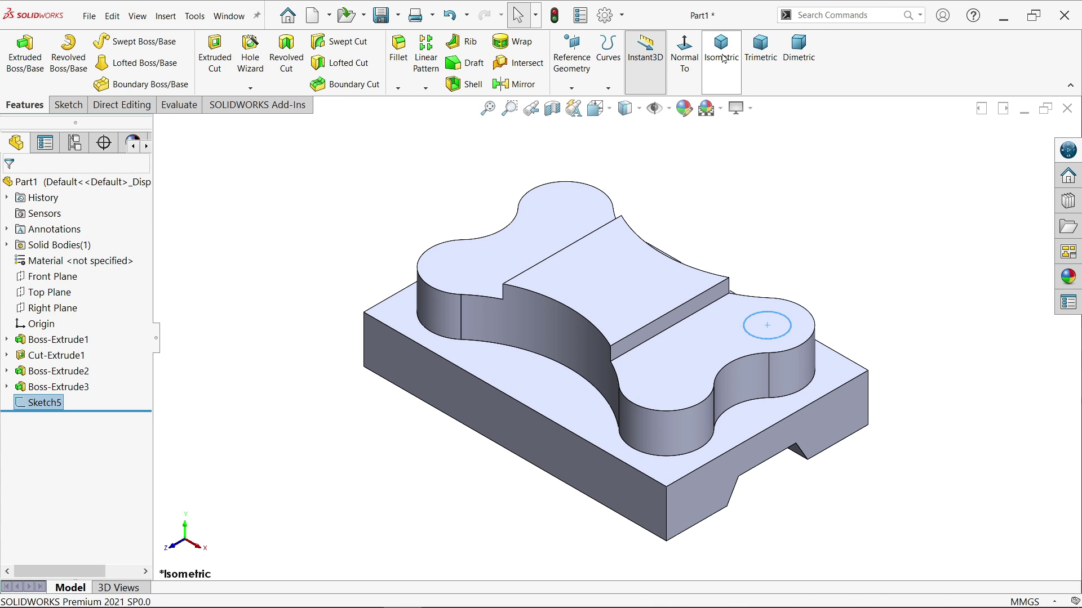
Step: Create Plane1 through the circle's centre, parallel to the base block's side face
left_click(571, 88)
left_click(580, 105)
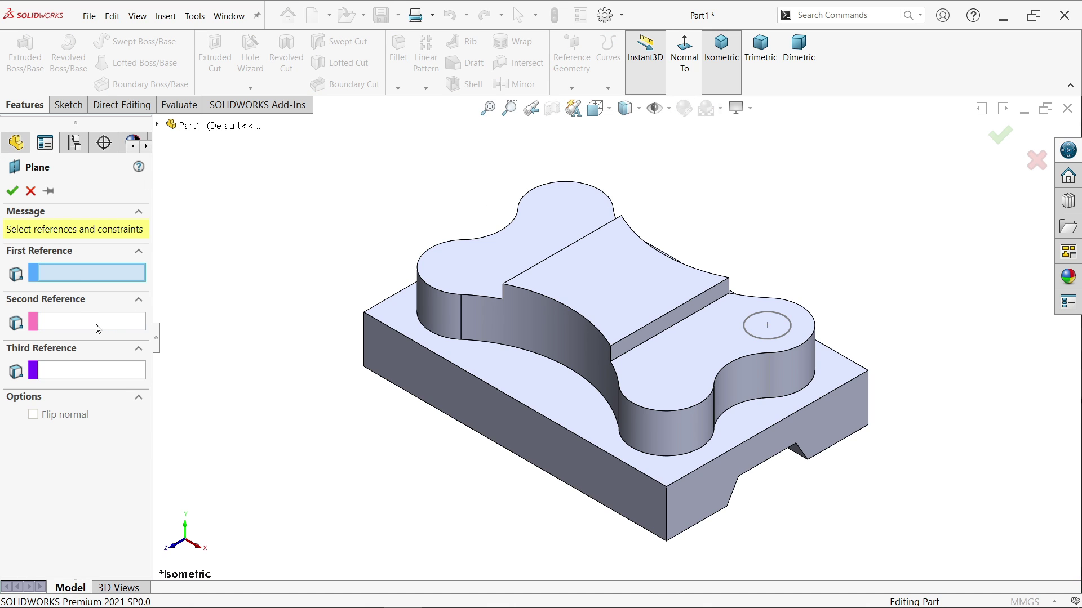
left_click(768, 330)
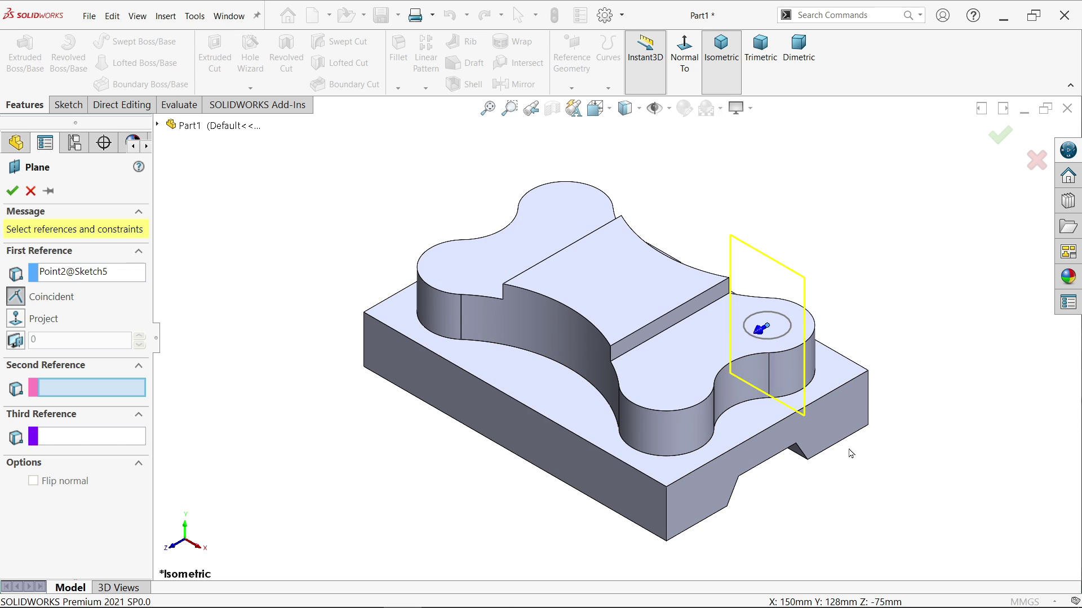
left_click(834, 426)
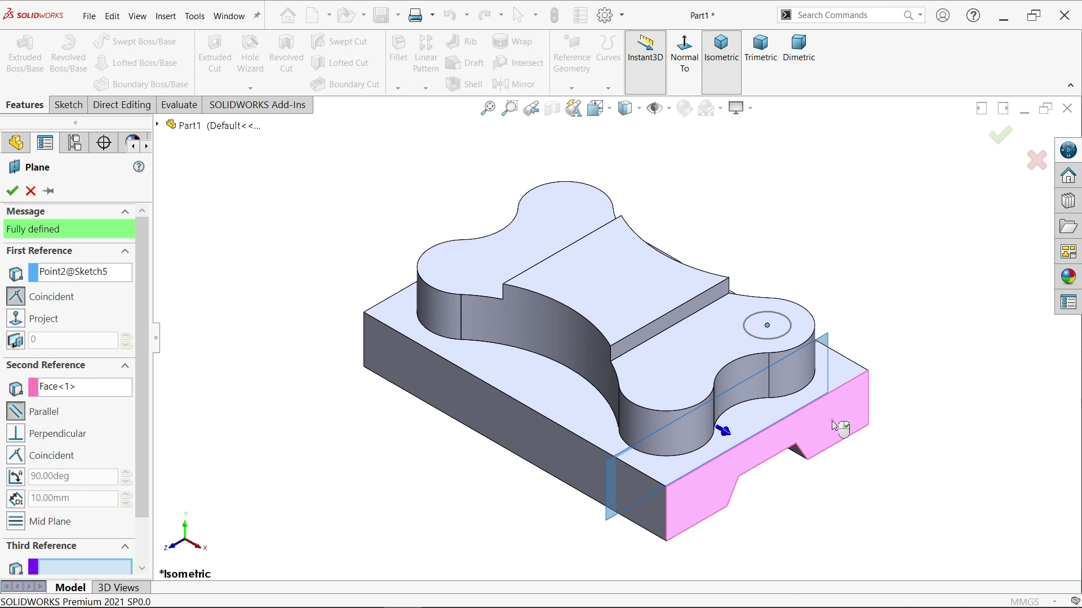
middle_click_drag(843, 408, 870, 401)
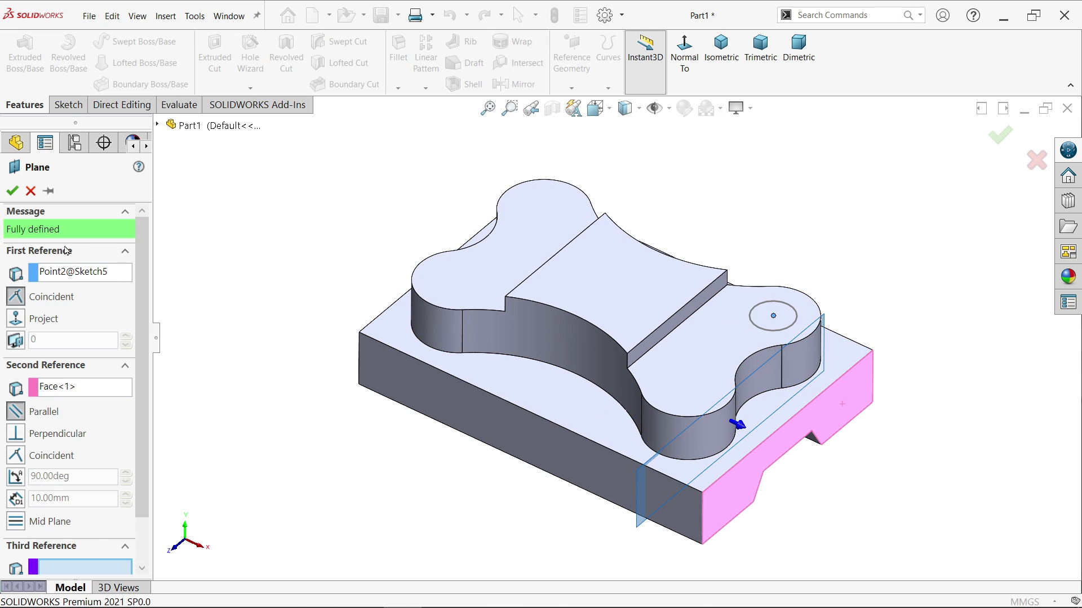
left_click(11, 192)
Step: On Plane1, sketch a three-point half-ring arc from the right lobe to the left lobe
left_click(67, 105)
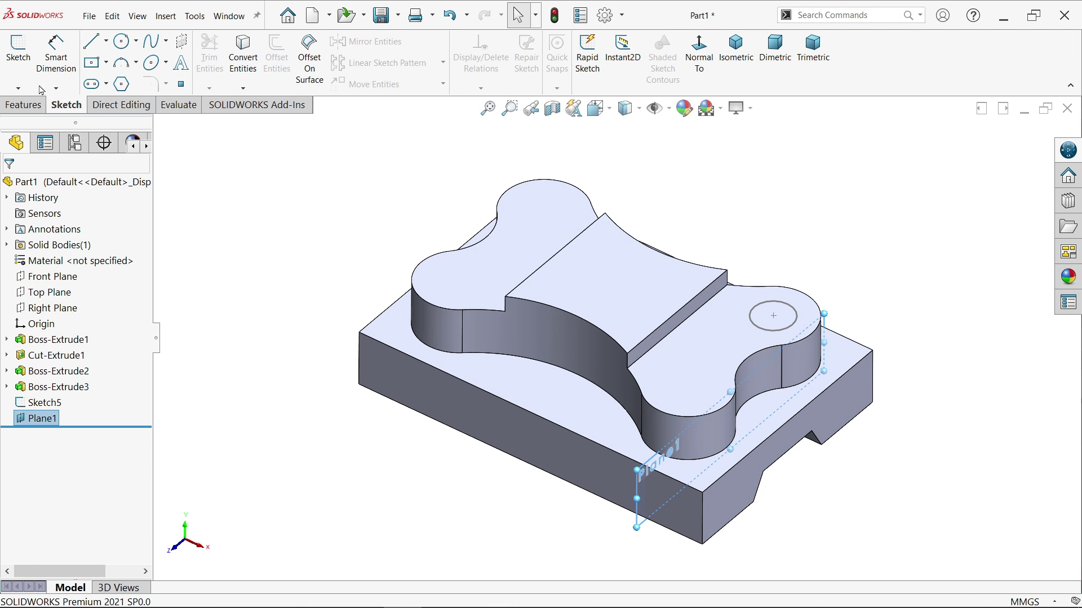
left_click(17, 62)
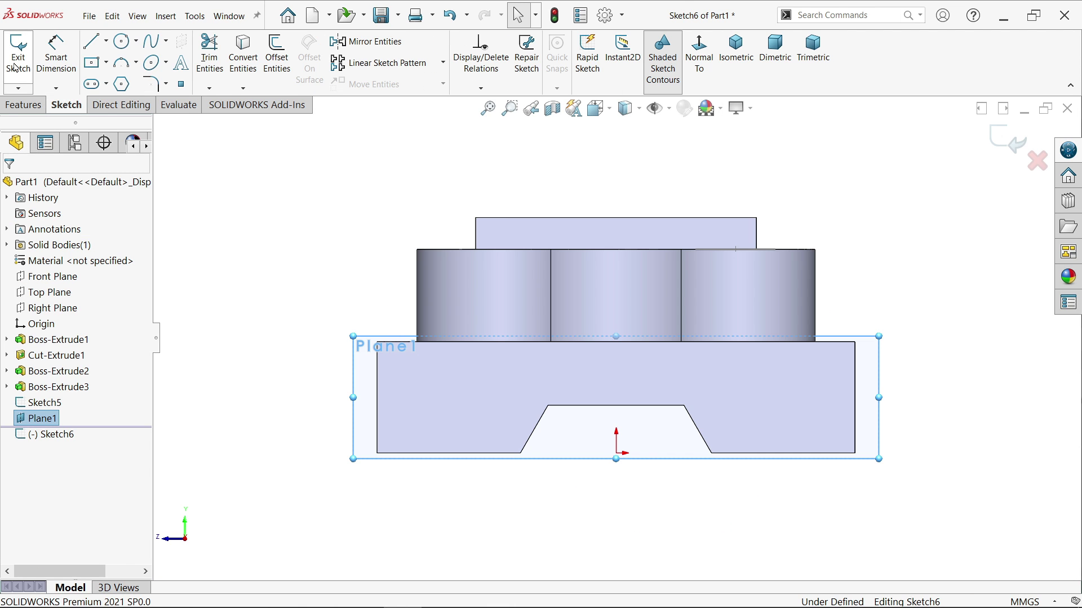
left_click(121, 62)
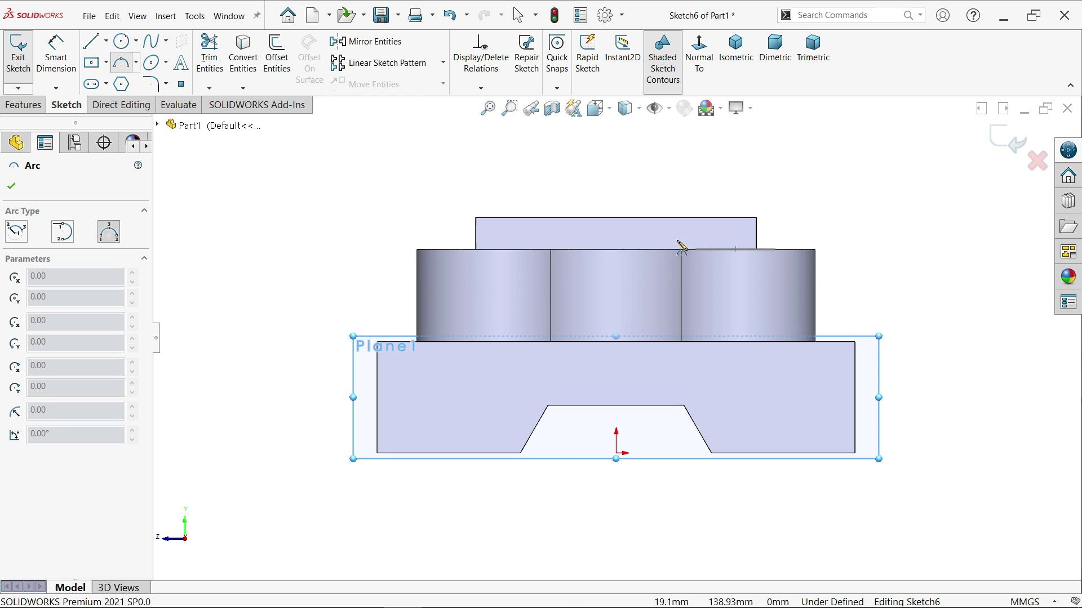
left_click(735, 250)
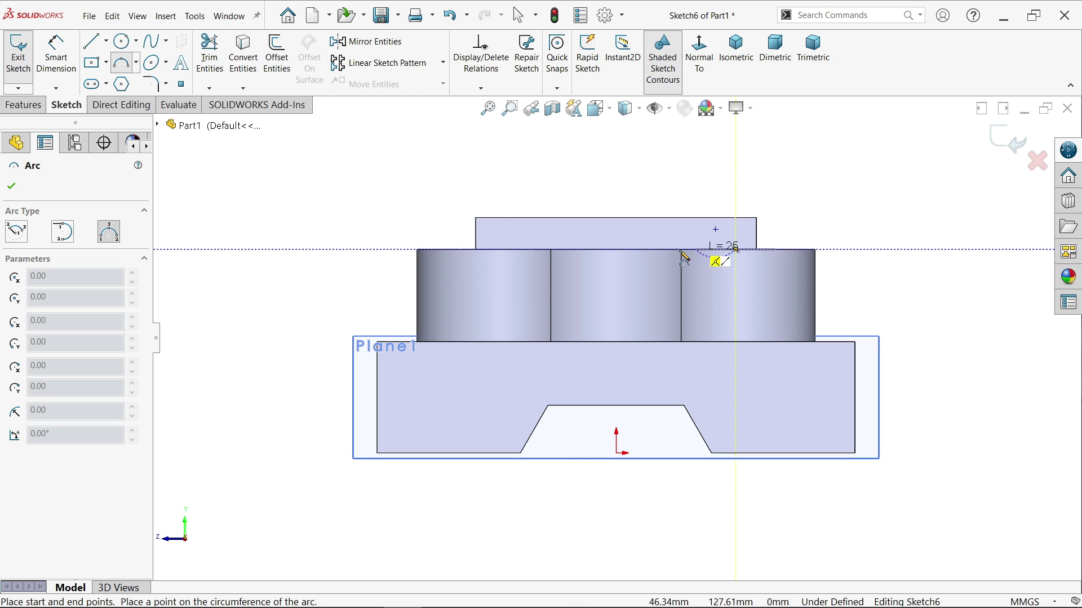
left_click(498, 249)
left_click(616, 125)
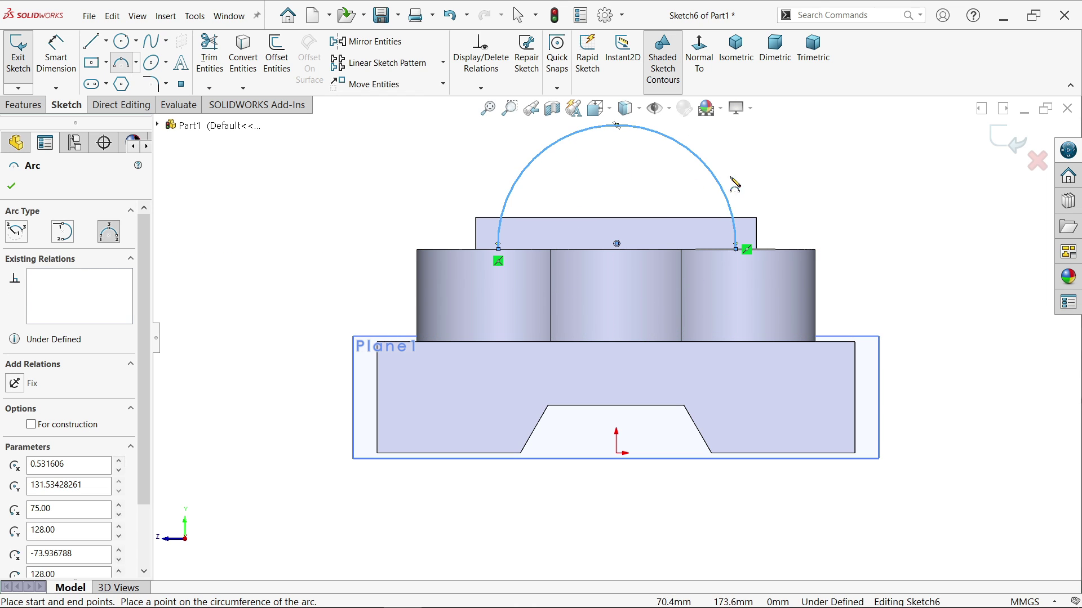
right_click(776, 164)
left_click(811, 174)
Step: Place the arc's centre point on the boss's top edge
left_click(618, 244)
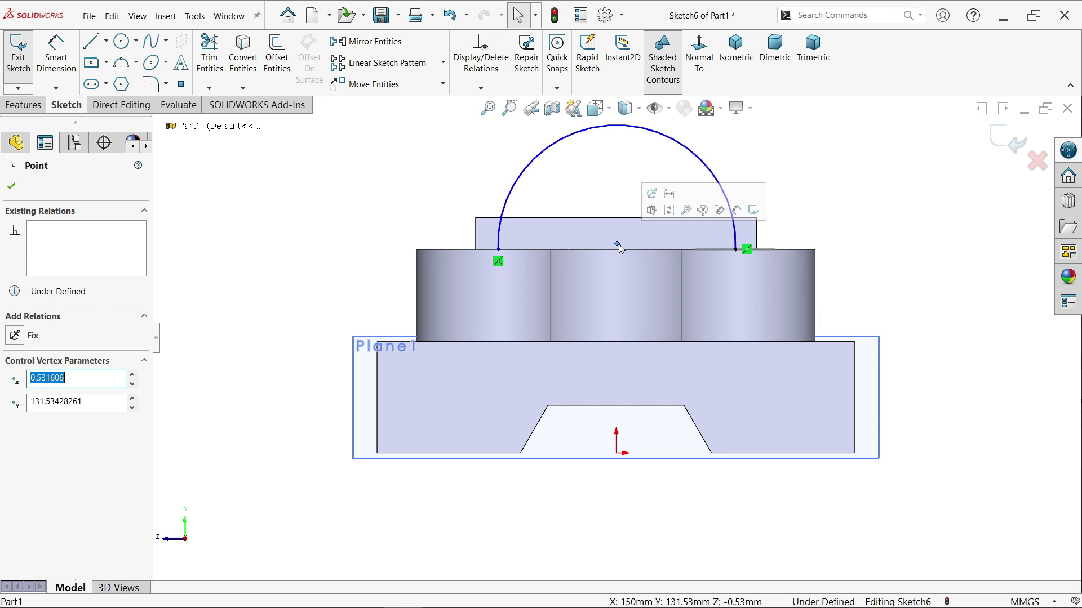
left_click(653, 249, "ctrl")
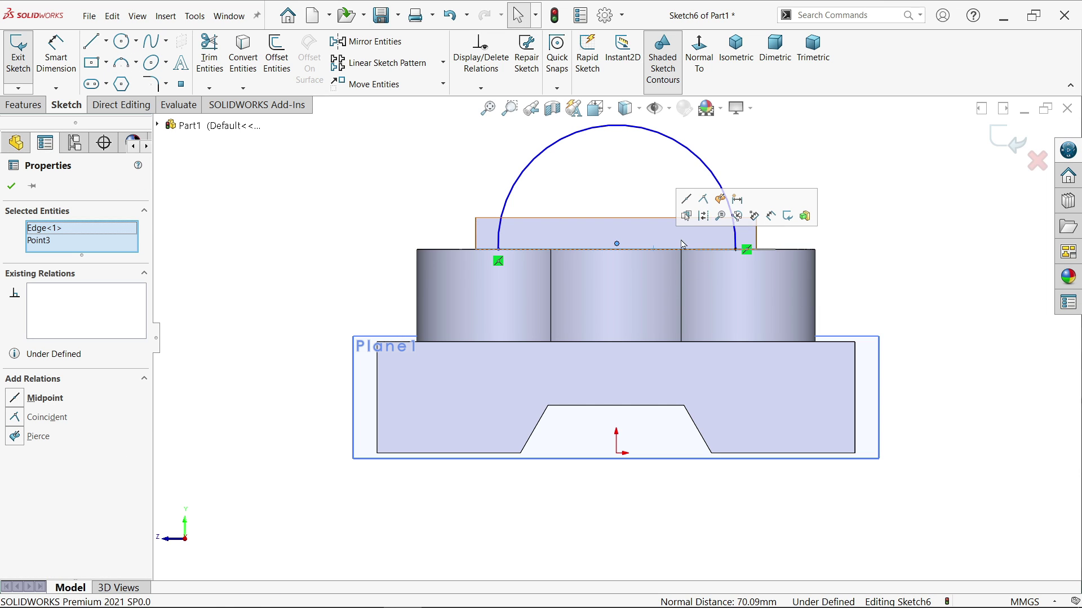
left_click(704, 200)
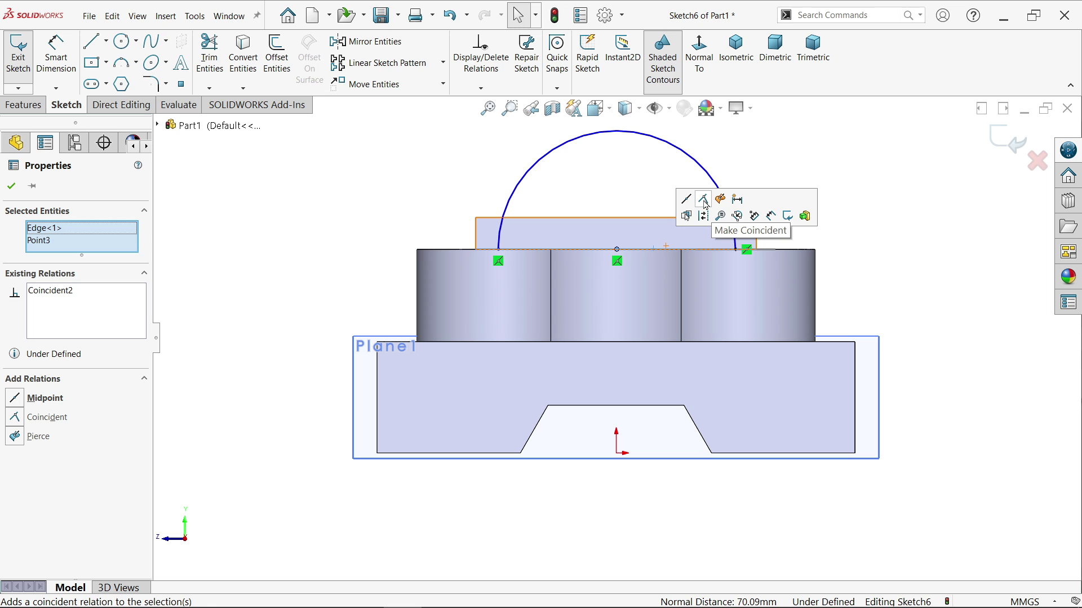
middle_click_drag(342, 198, 438, 305)
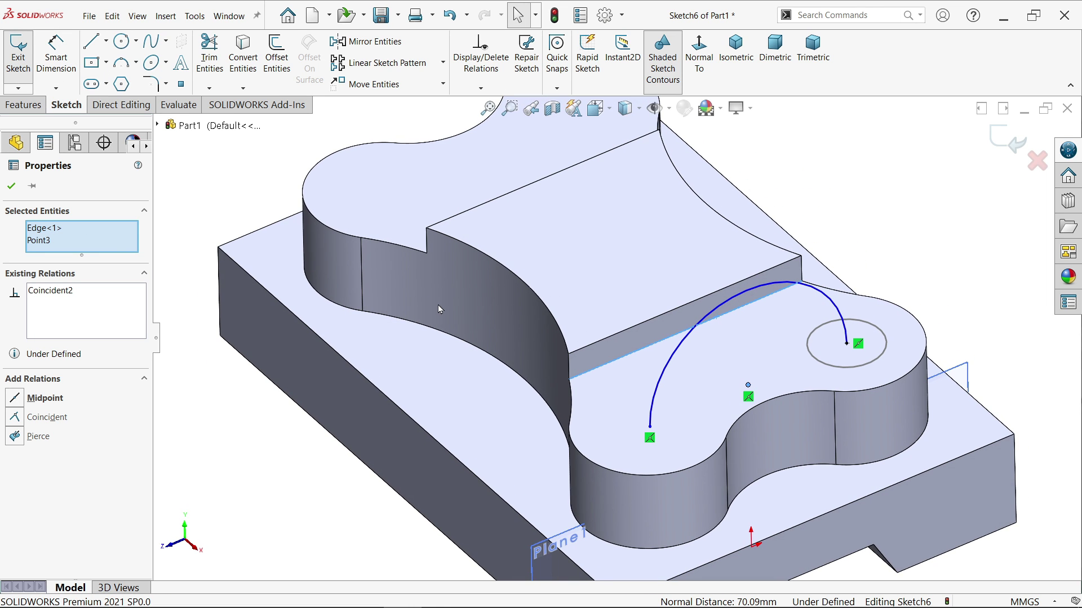
key("ctrl+Left")
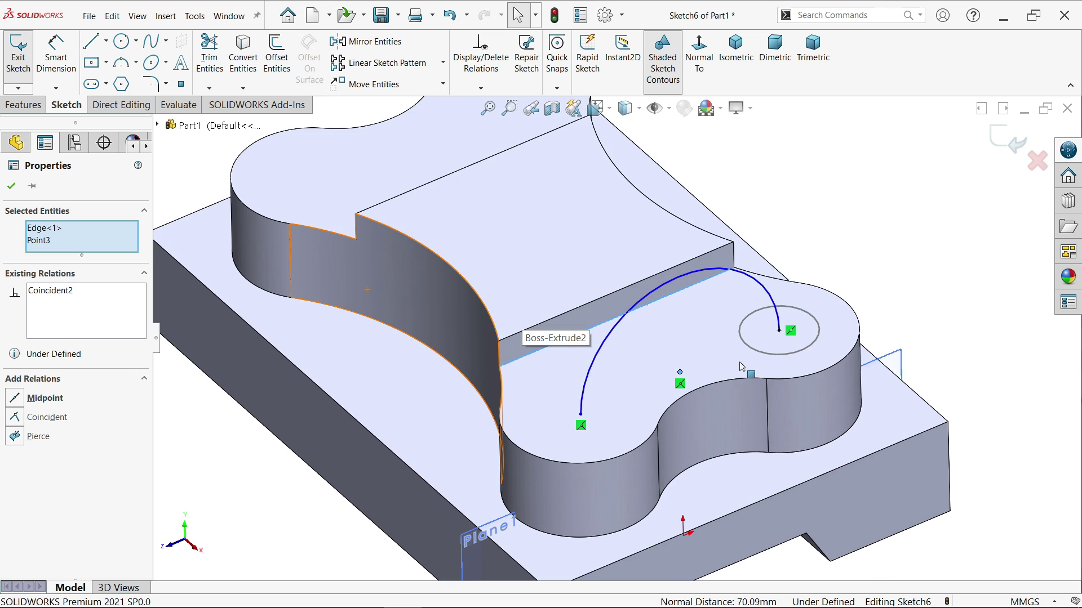
Step: Dimension the arc radius to 75mm and exit the path sketch
left_click(55, 56)
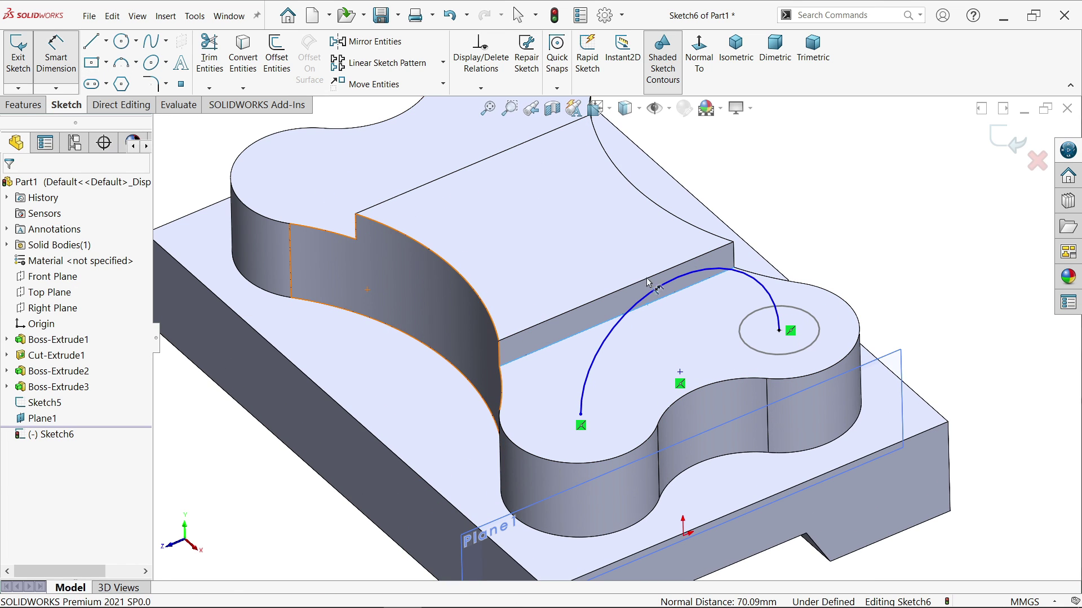
left_click(649, 283)
left_click(615, 256)
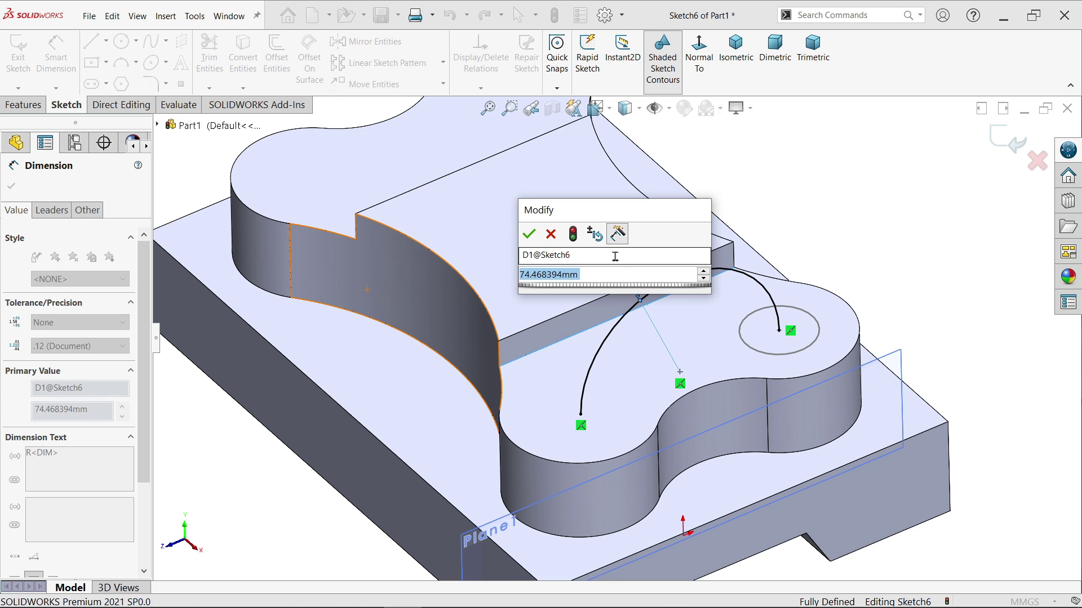
type("75mm")
key("Return")
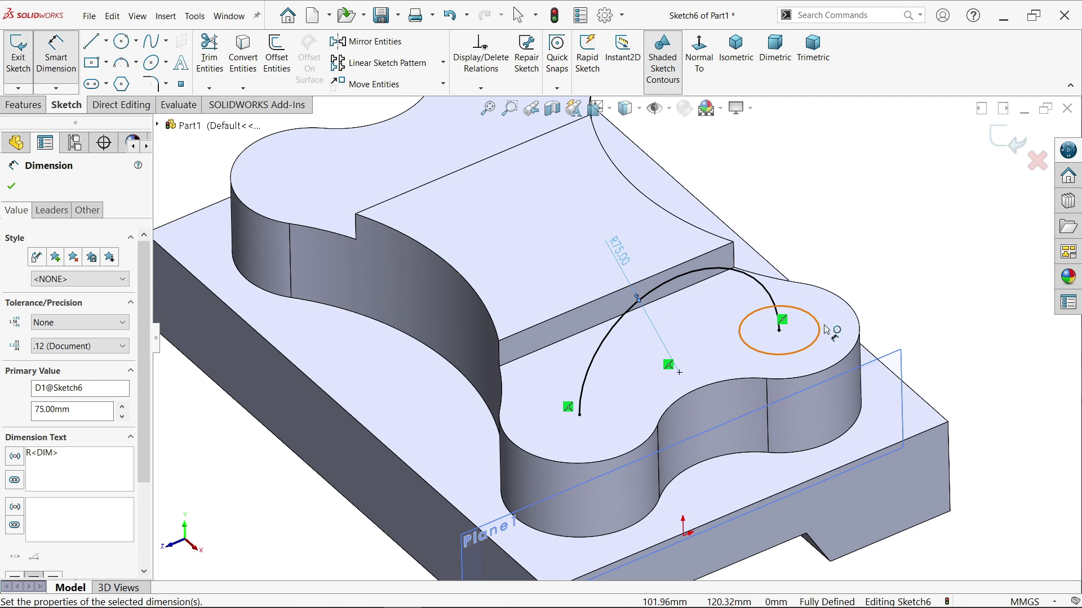
left_click(997, 139)
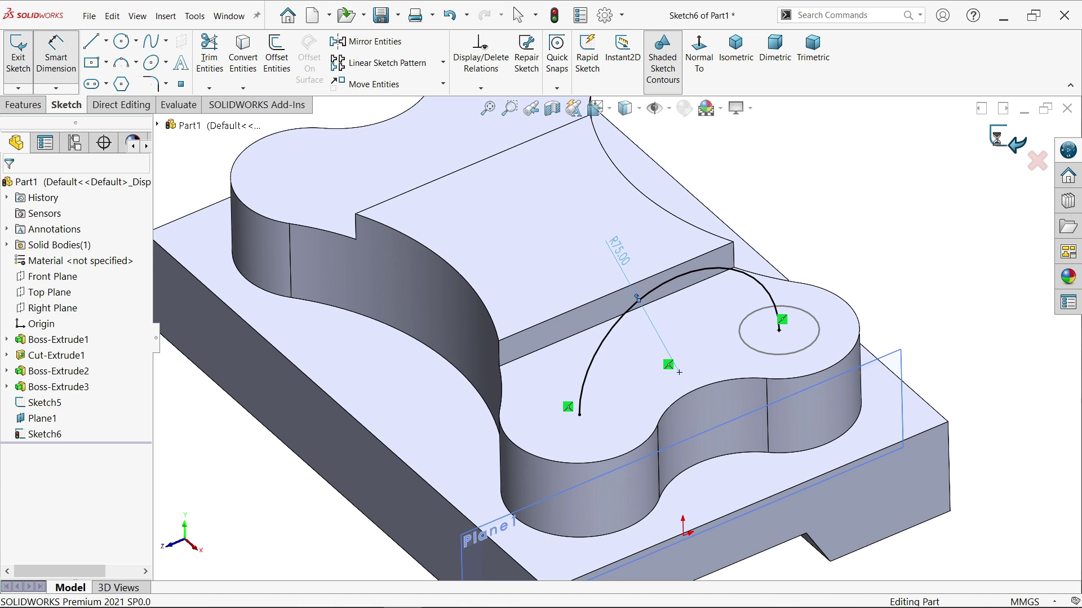
Step: Sweep the Ø50 Sketch5 circle along the R75 Sketch6 arc with Follow Path orientation to create Sweep1
left_click(23, 105)
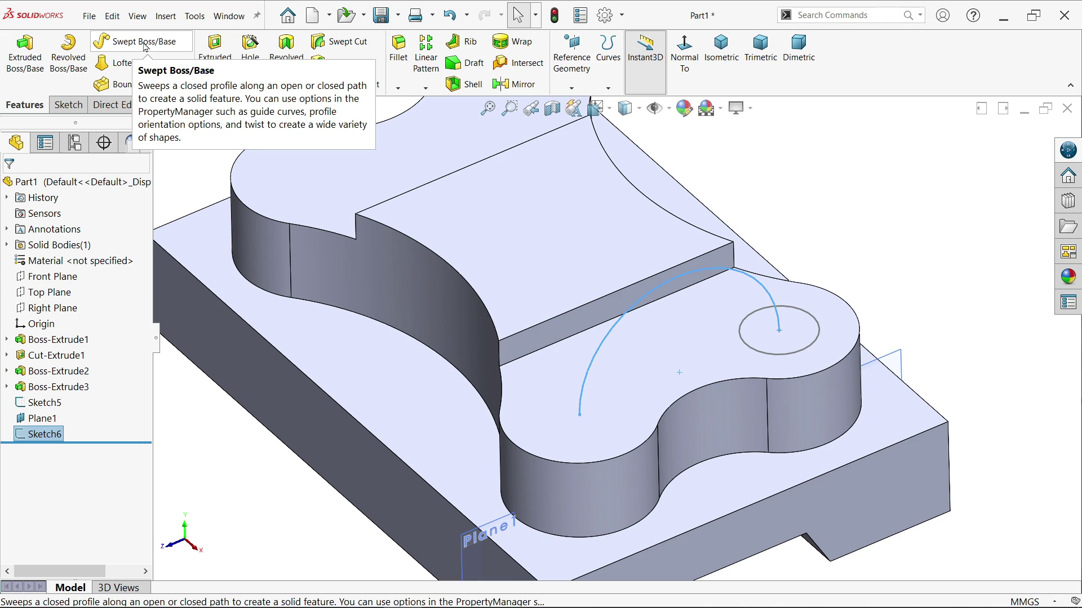
left_click(145, 43)
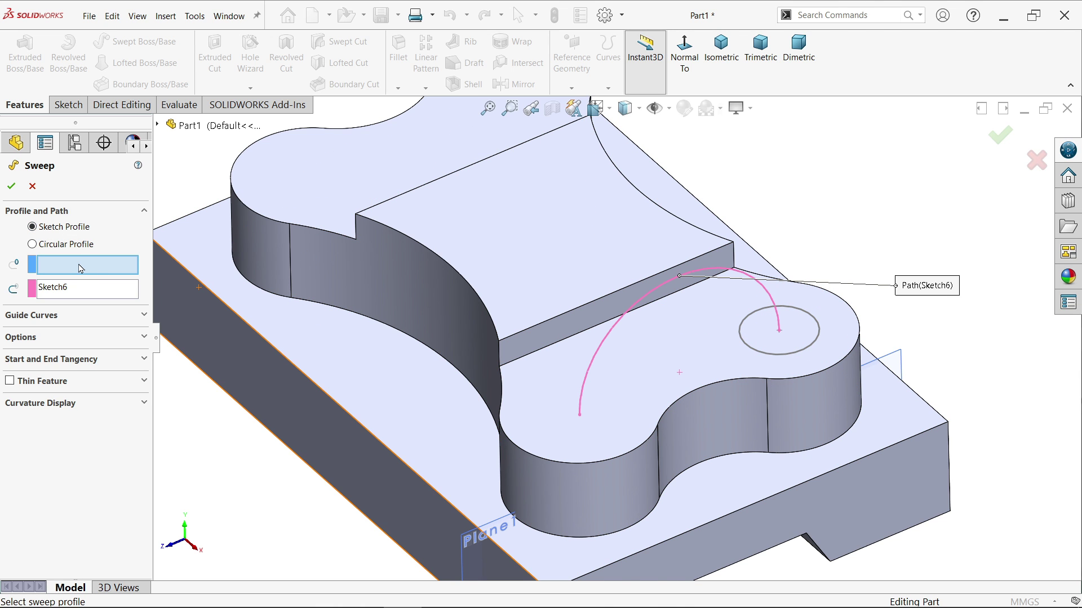
left_click(753, 349)
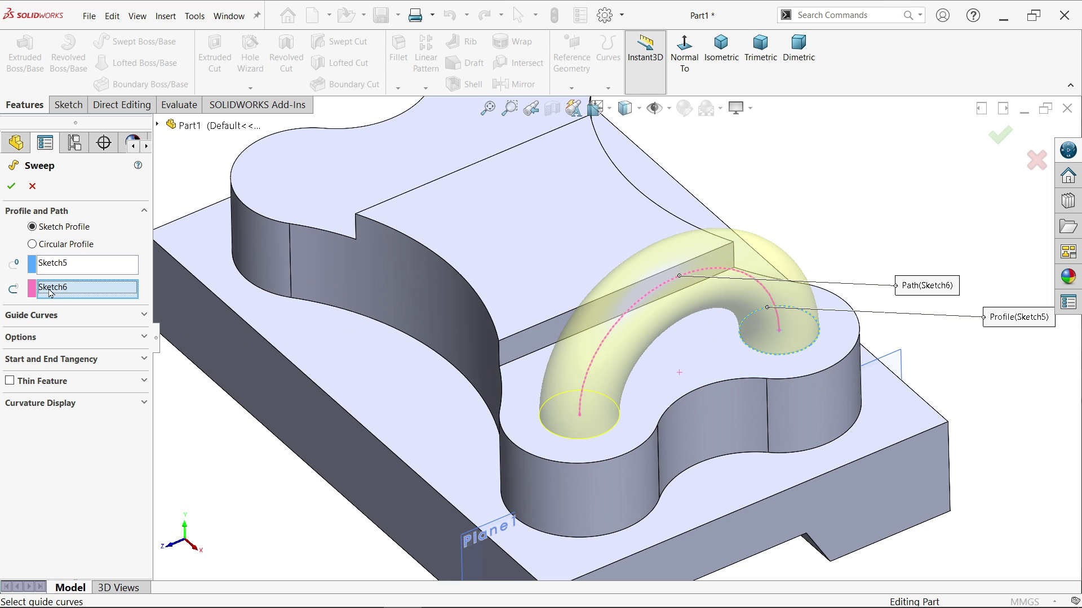
left_click(27, 321)
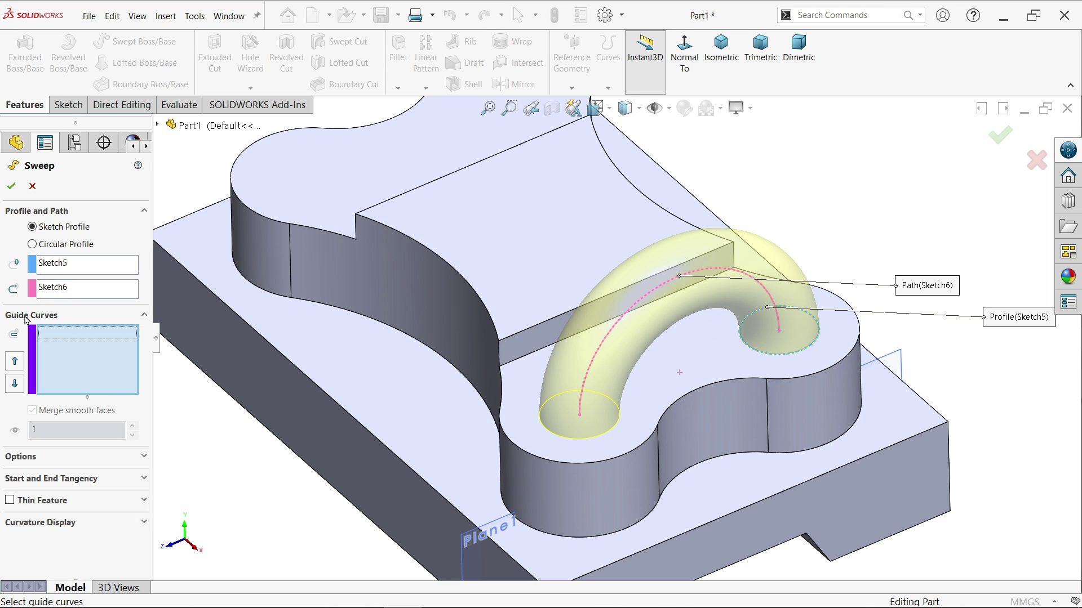
left_click(27, 321)
left_click(46, 338)
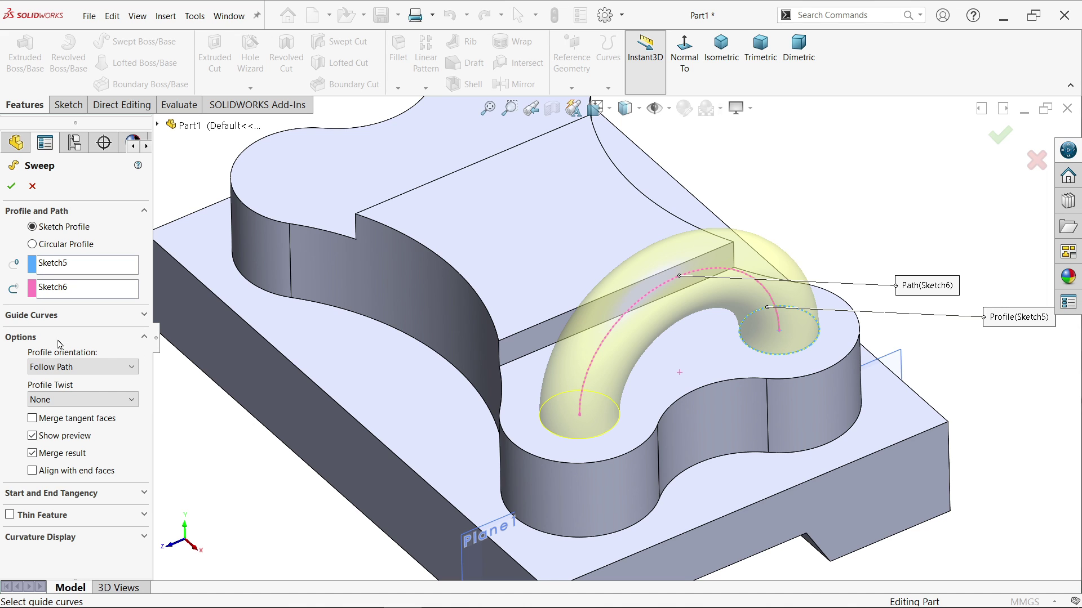
left_click(67, 369)
left_click(67, 369)
key("Return")
scroll(633, 343, "up", 3)
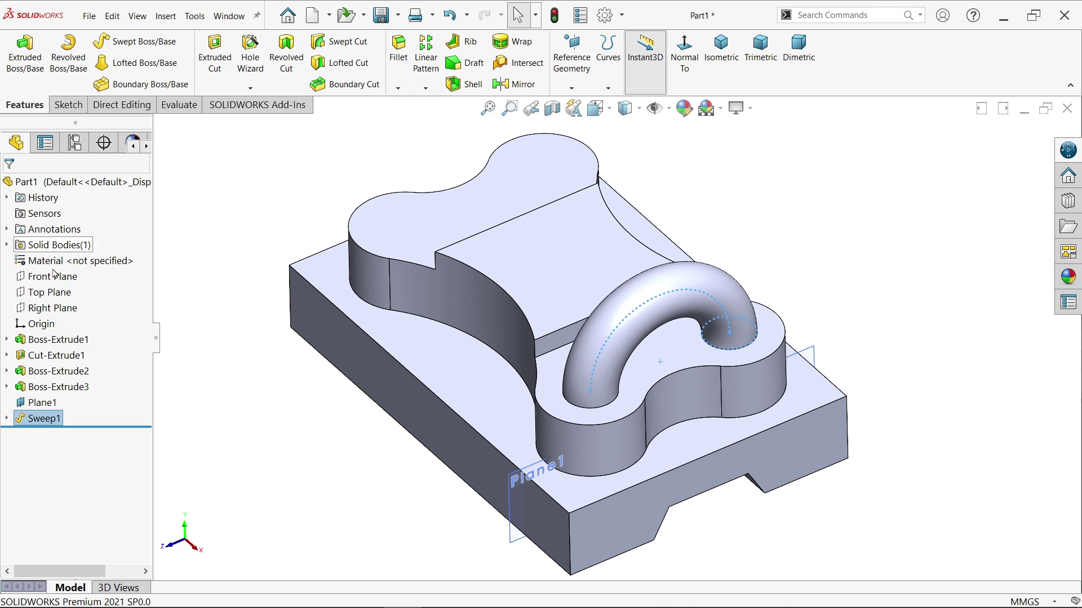
Step: Mirror Sweep1 across the Right Plane to add a matching handle on the opposite lobe
left_click(52, 308)
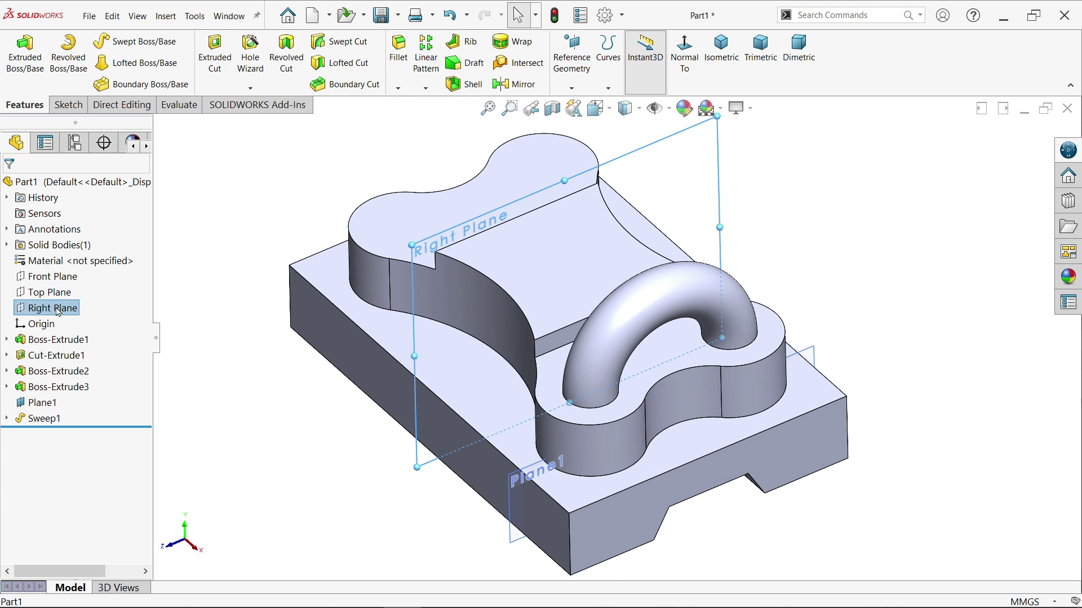
left_click(517, 85)
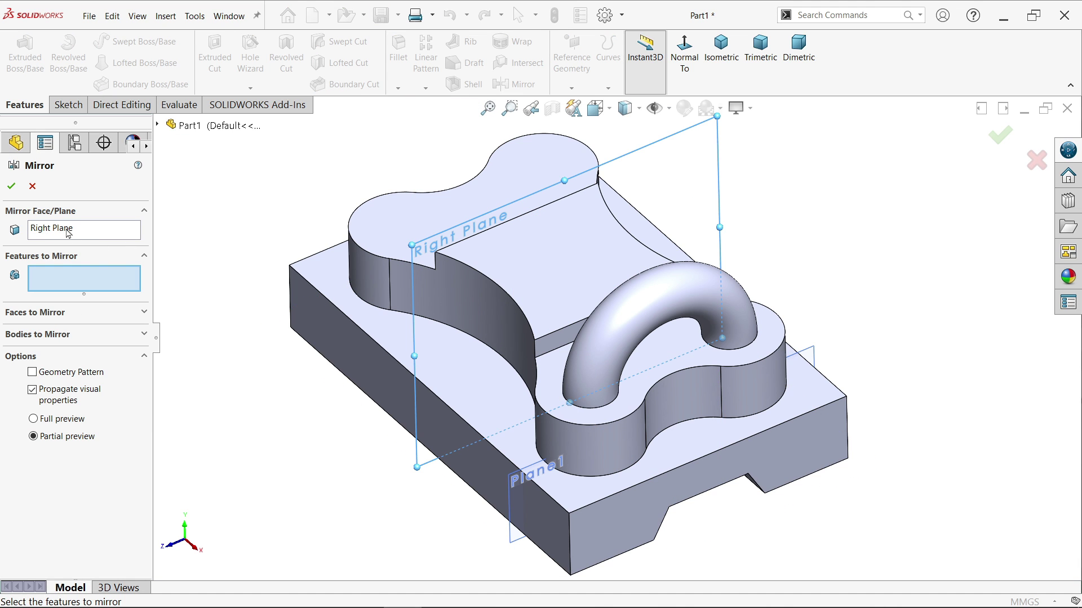
left_click(614, 337)
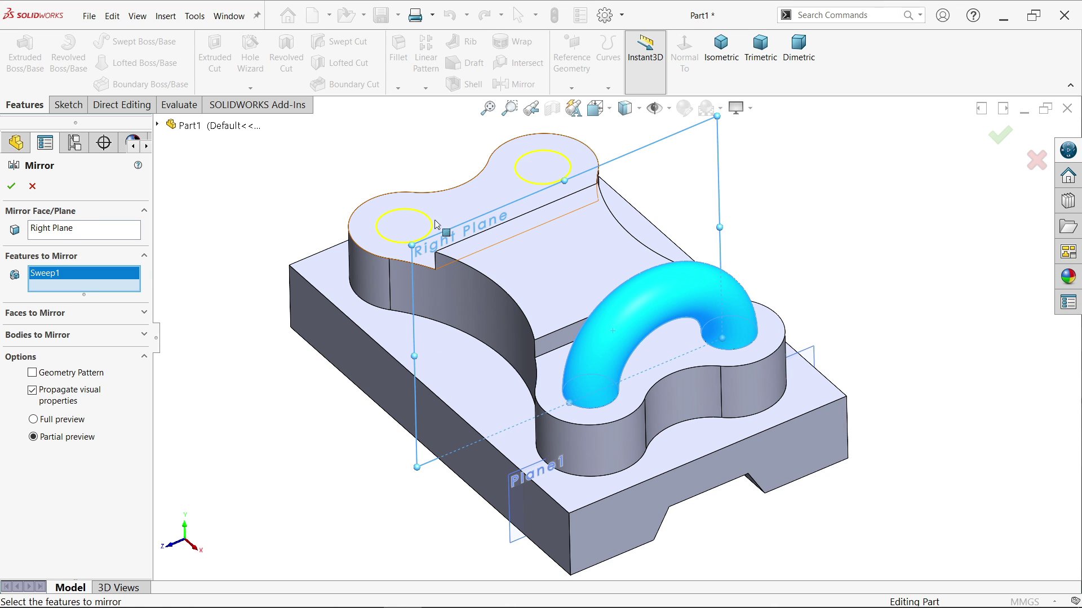
left_click(11, 187)
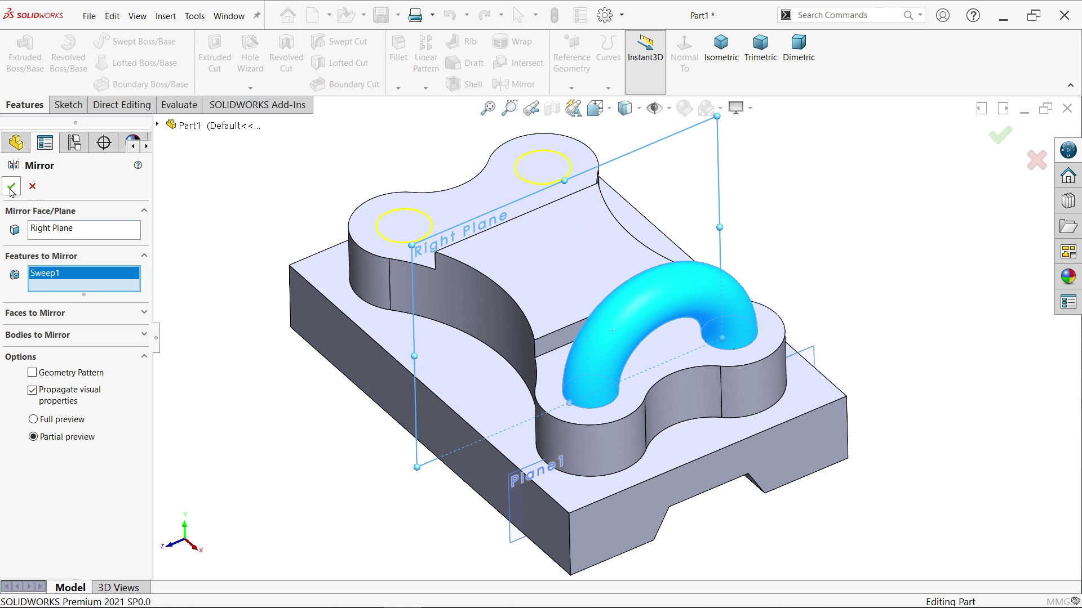
Step: Hide Plane1 and zoom to fit the whole model
left_click(511, 495)
left_click(576, 456)
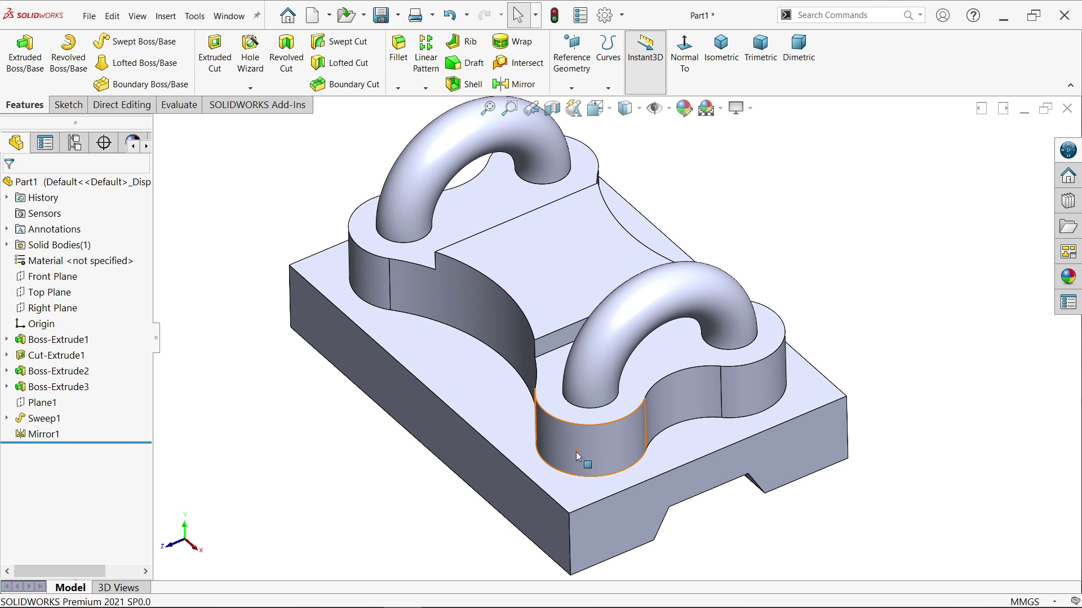
key("f")
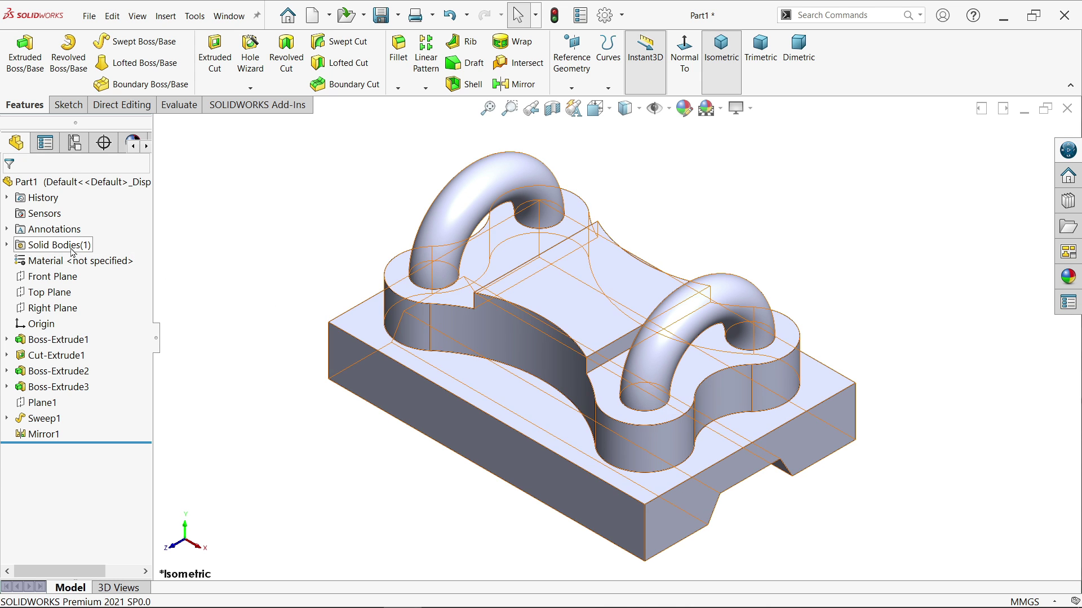
Step: Assign Copper from the Copper Alloys category as the part's material and apply it
right_click(113, 261)
left_click(127, 272)
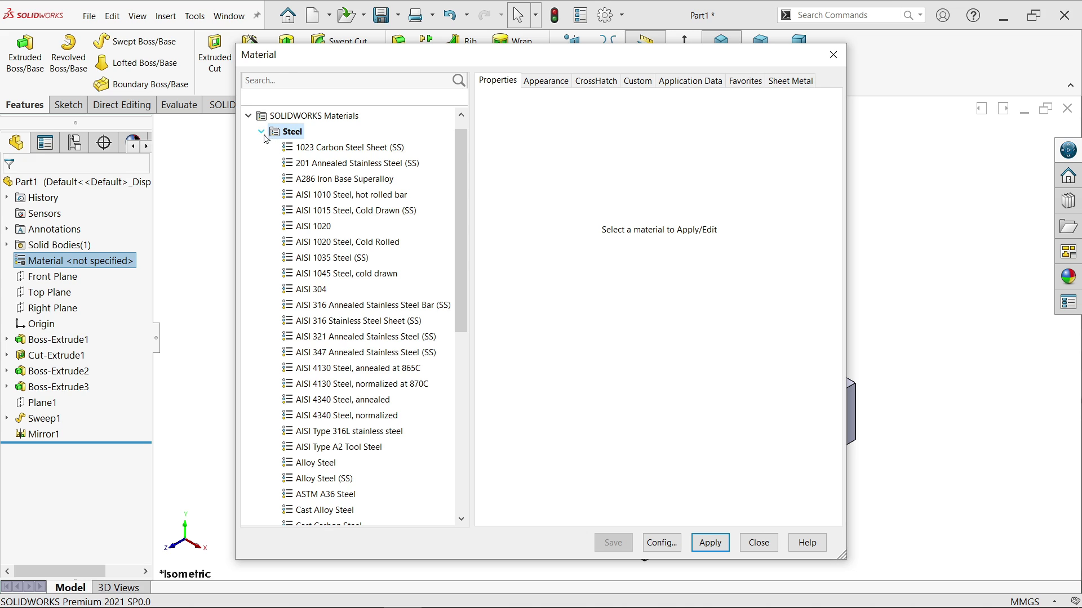
left_click(262, 133)
left_click(262, 196)
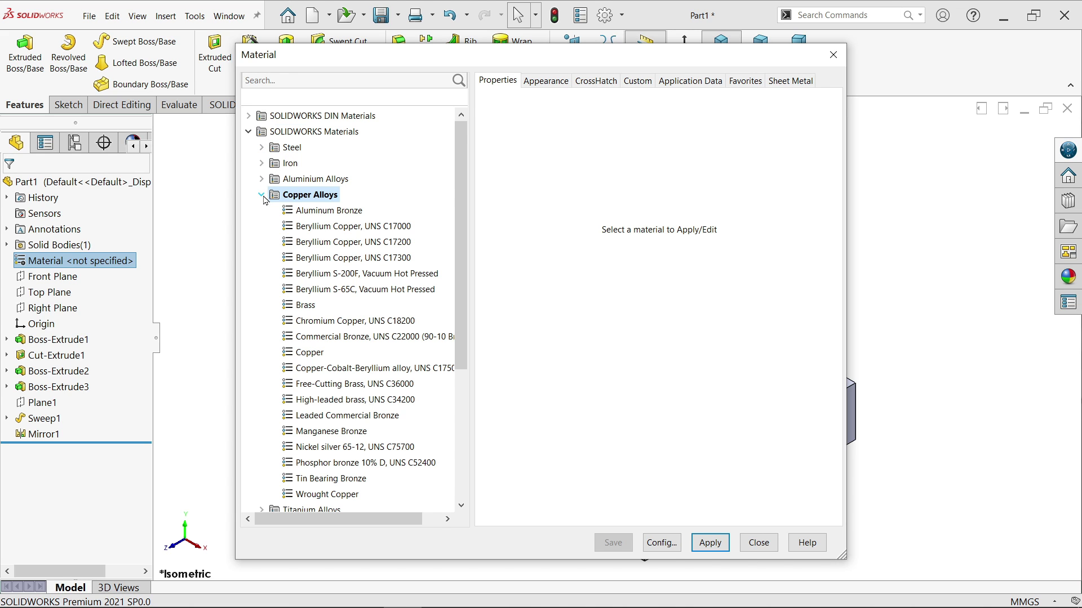
left_click(314, 353)
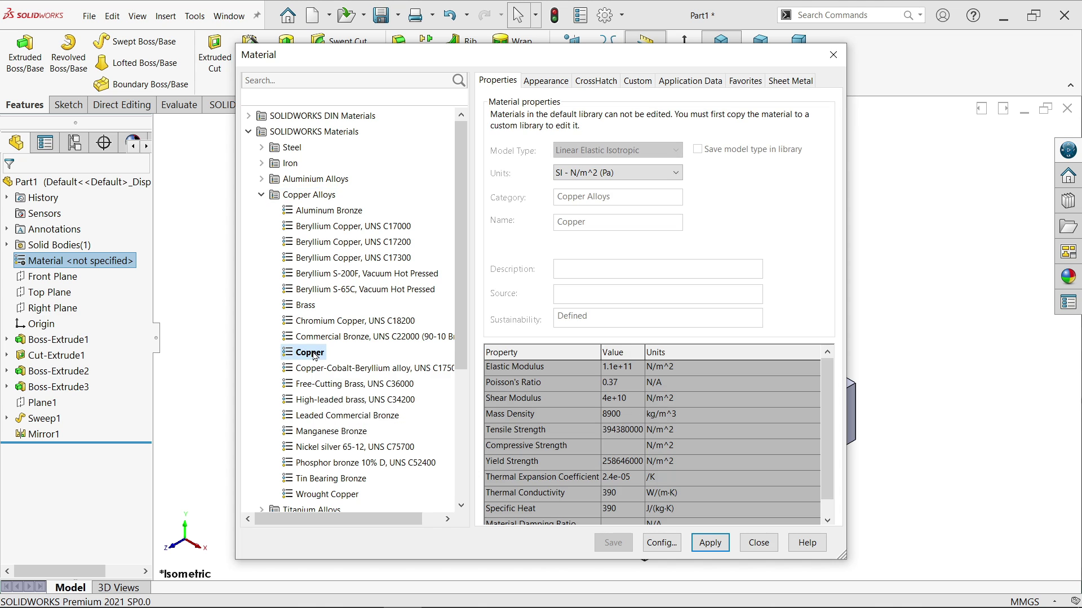
left_click(709, 542)
Step: Close the material editor and turn on RealView Graphics in the display settings
left_click(758, 542)
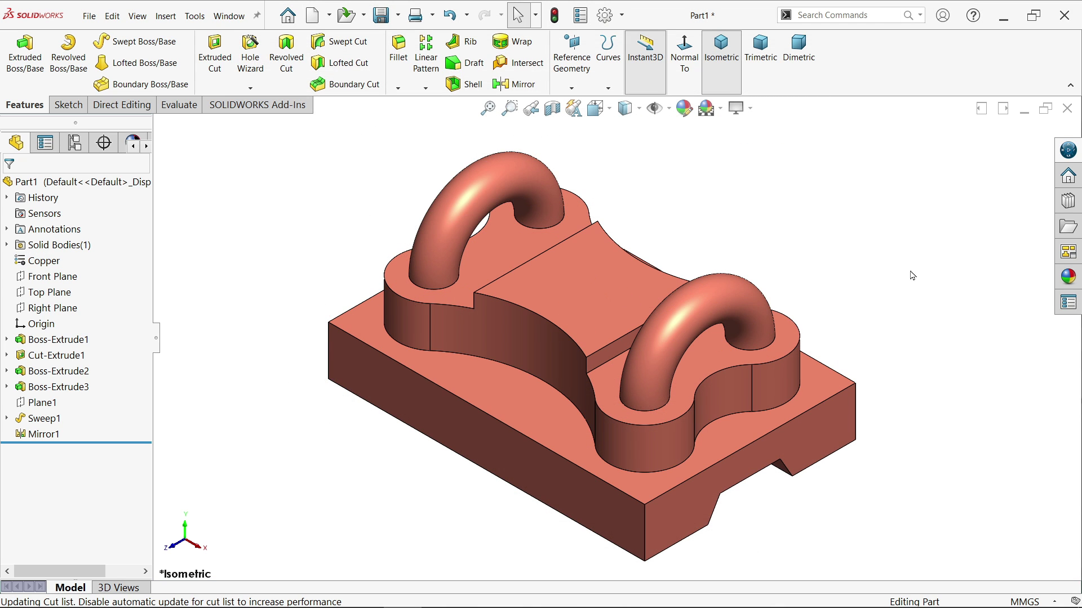
left_click(1069, 279)
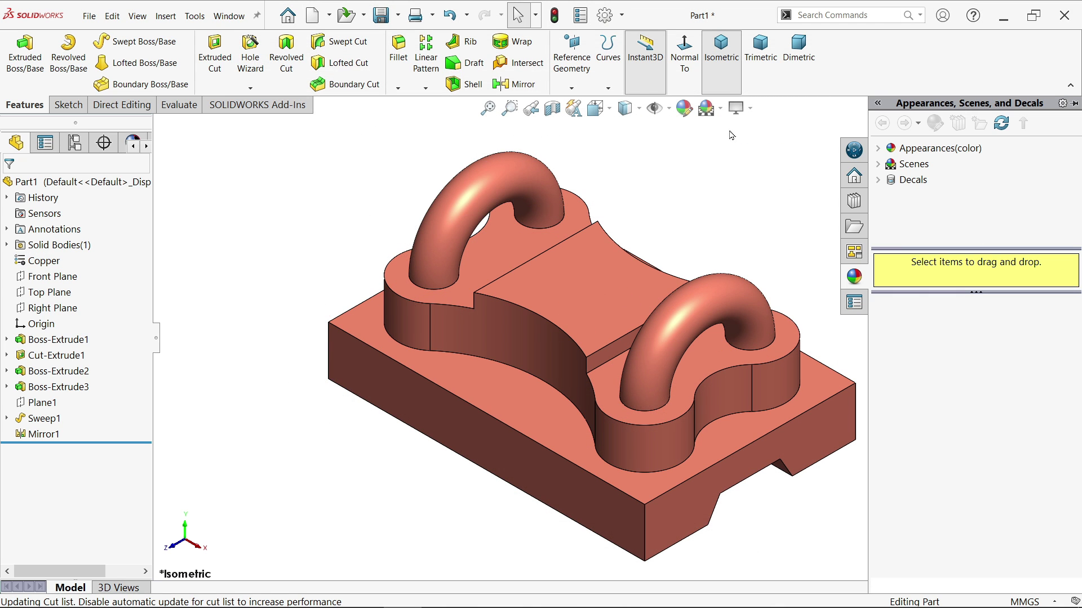
left_click(751, 108)
left_click(760, 130)
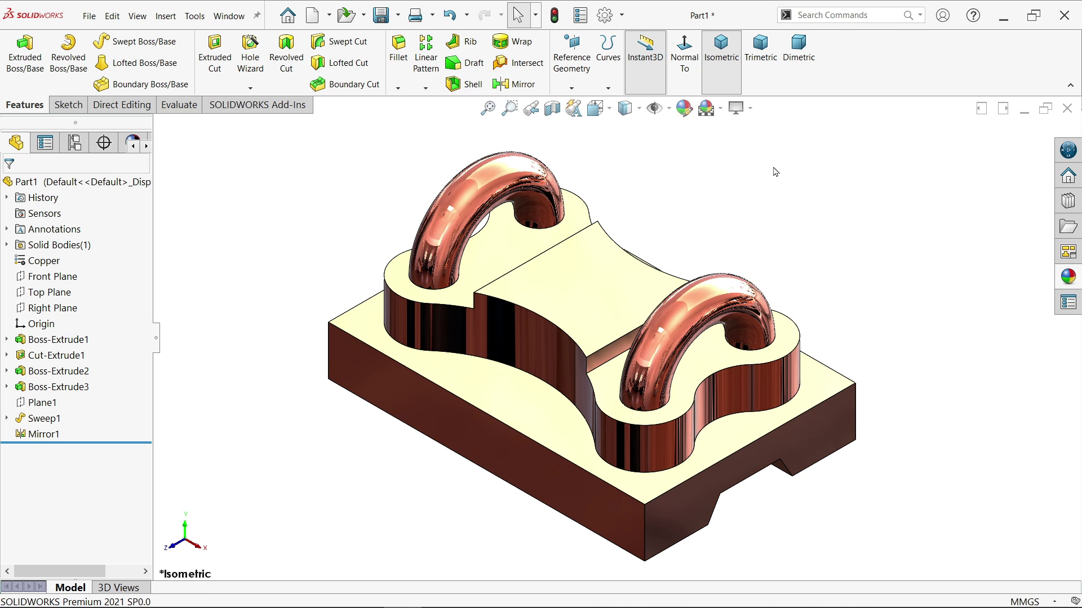
Step: Apply the burnished copper appearance from Metal > Copper to the whole part
left_click(1068, 279)
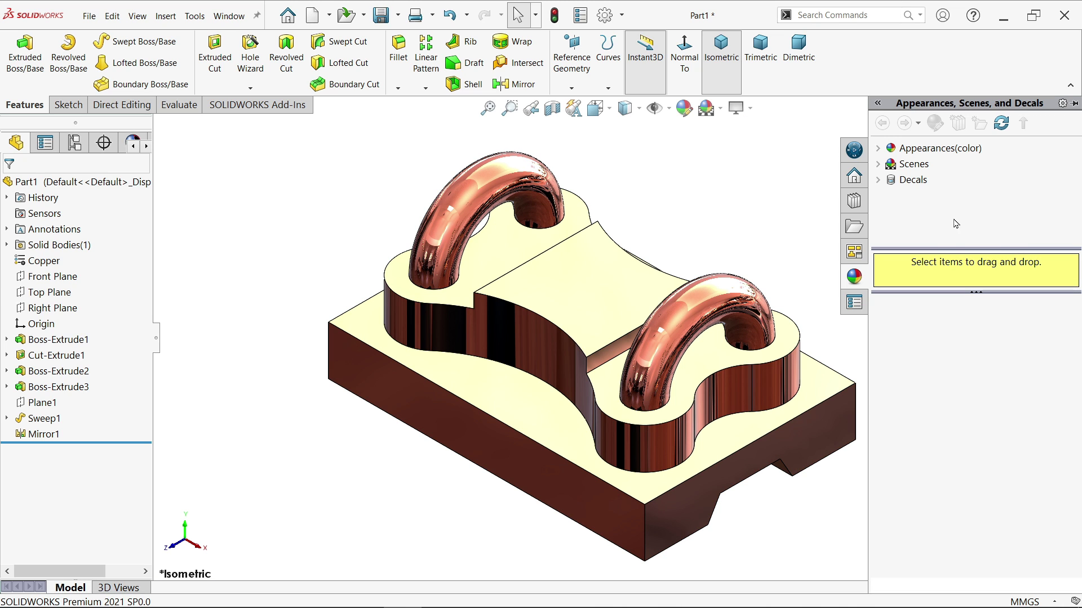
left_click(879, 149)
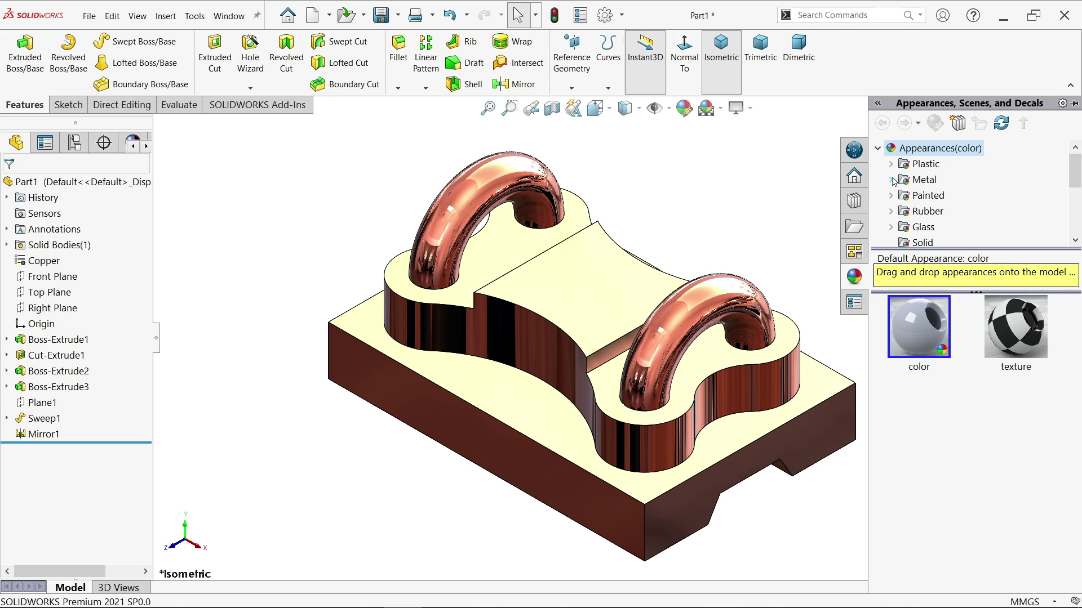
left_click(890, 180)
scroll(928, 217, "down", 1)
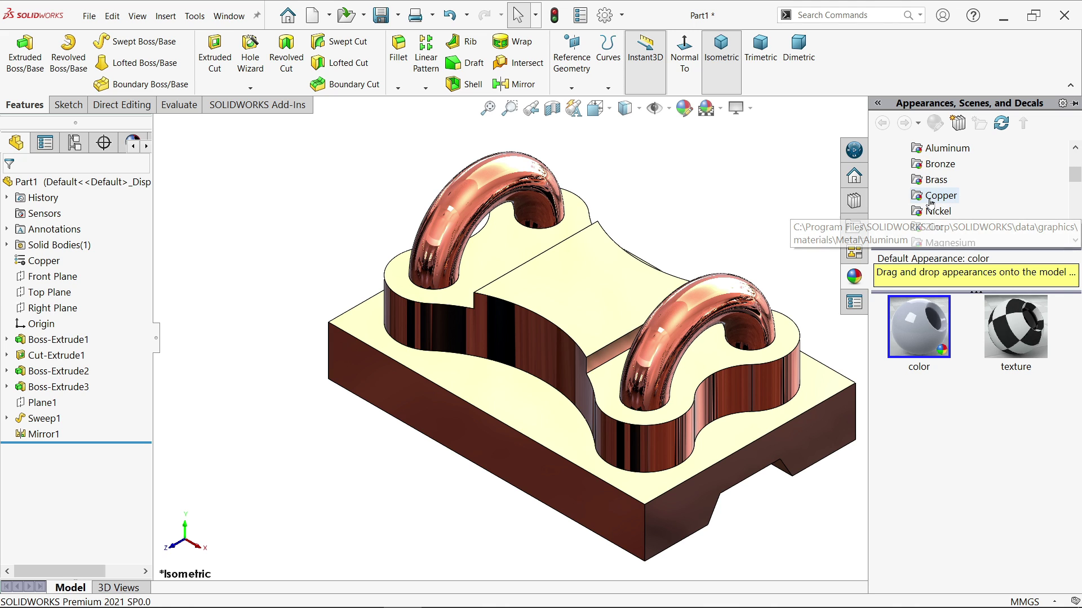
left_click(939, 195)
left_click_drag(1076, 413, 1075, 460)
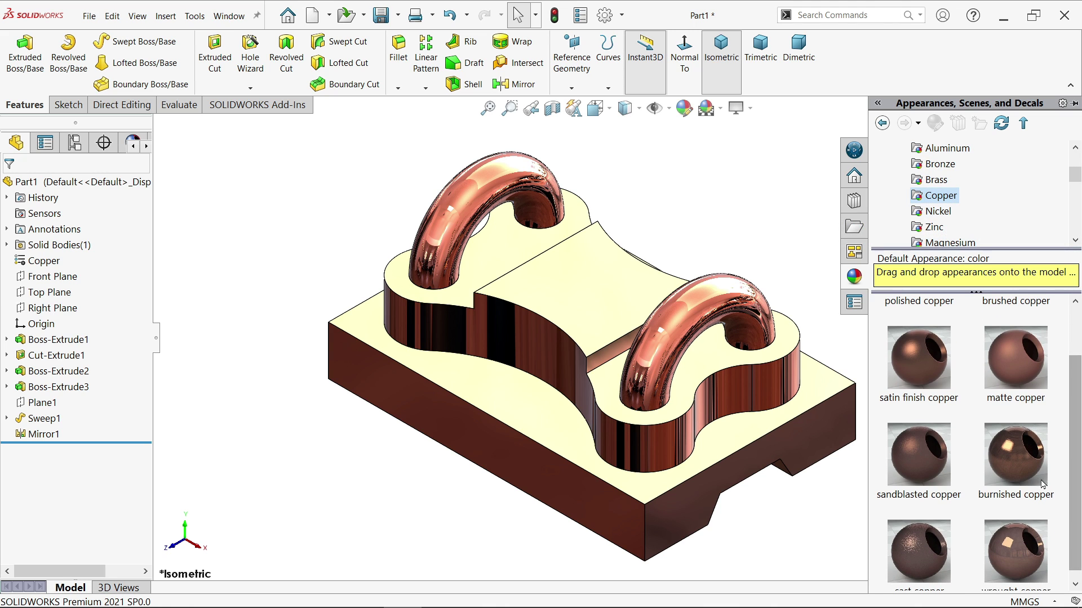
left_click(1021, 461)
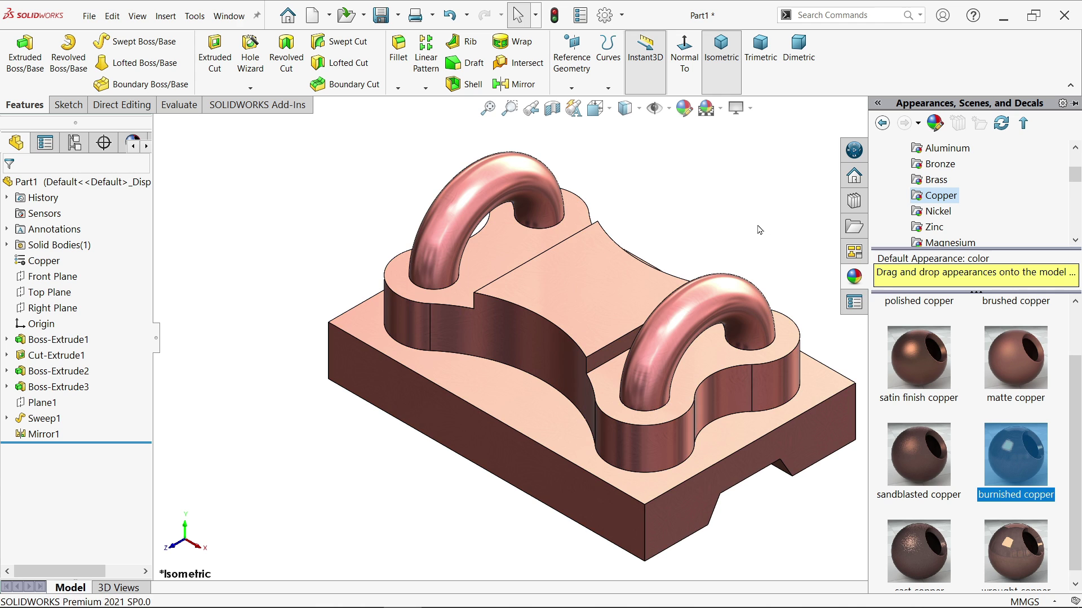
left_click(760, 230)
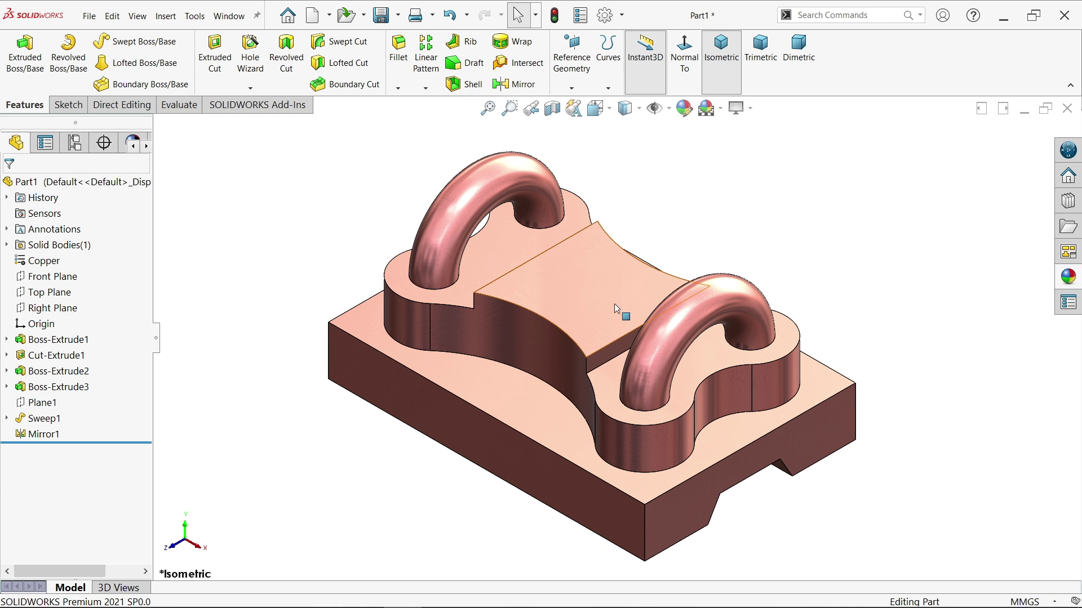
middle_click_drag(620, 309, 620, 338)
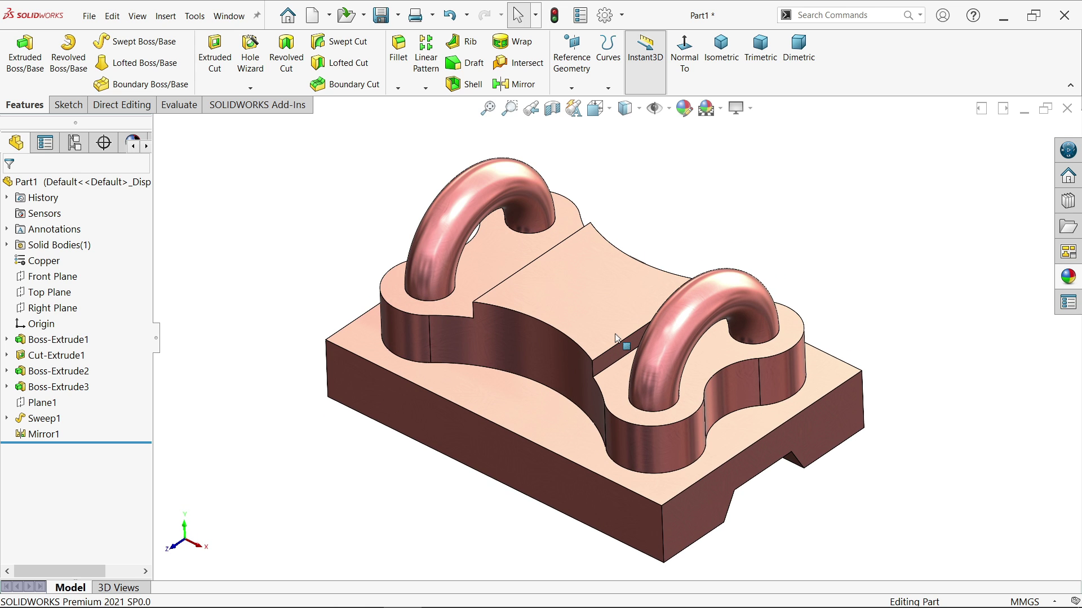